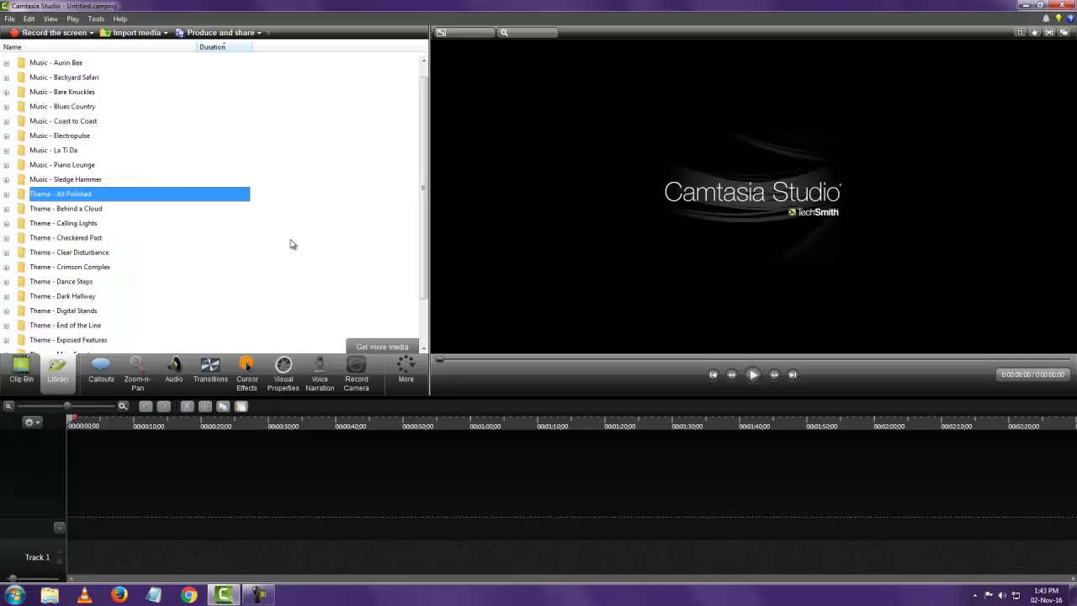
# Browse the Callouts, Zoom-n-Pan and Library panels, finishing on the empty Clip Bin.
pyautogui.click(101, 370)
pyautogui.click(136, 372)
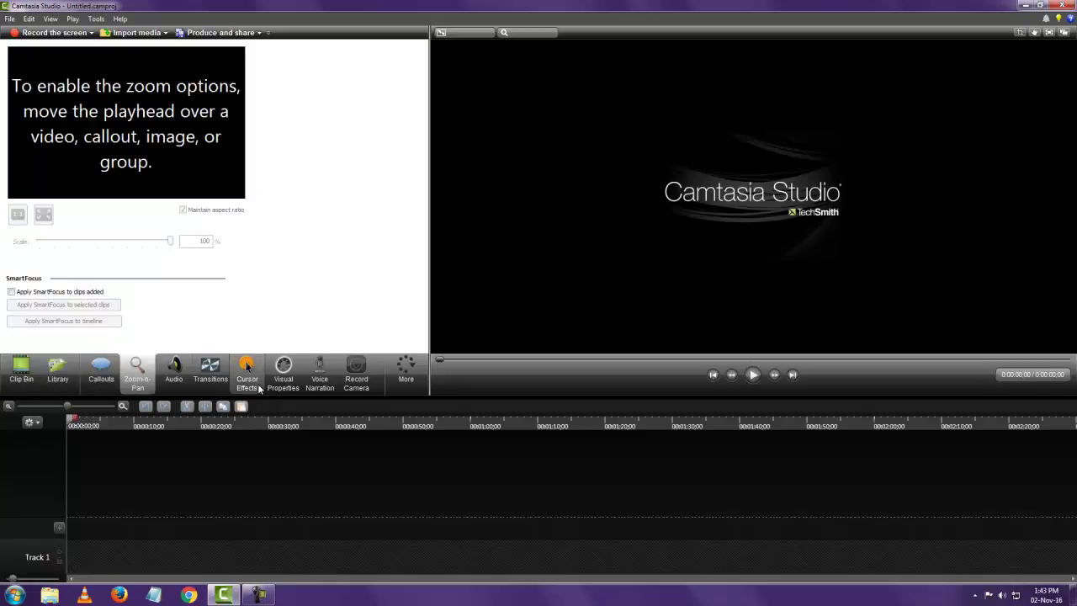
pyautogui.click(71, 373)
pyautogui.click(21, 370)
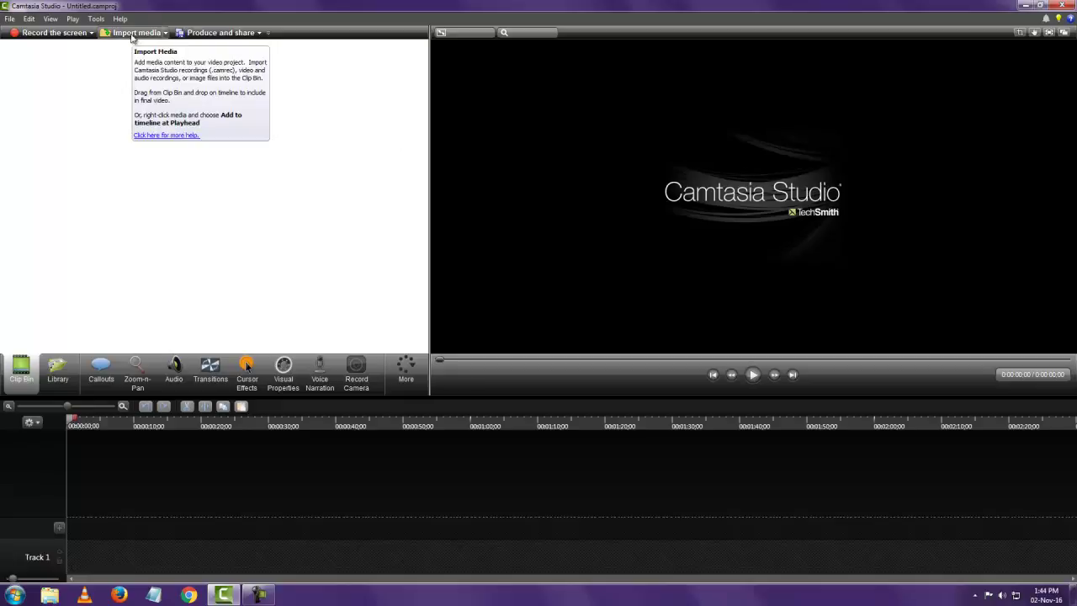
# Start a media import and browse to the tutorials folder on New Volume (D:).
pyautogui.click(8, 19)
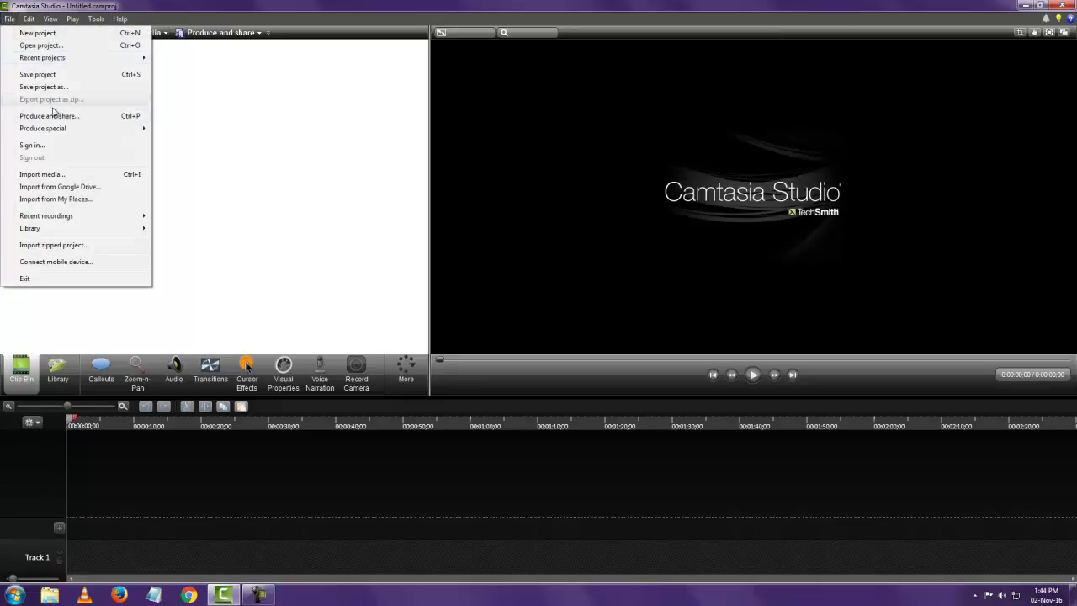
pyautogui.click(56, 176)
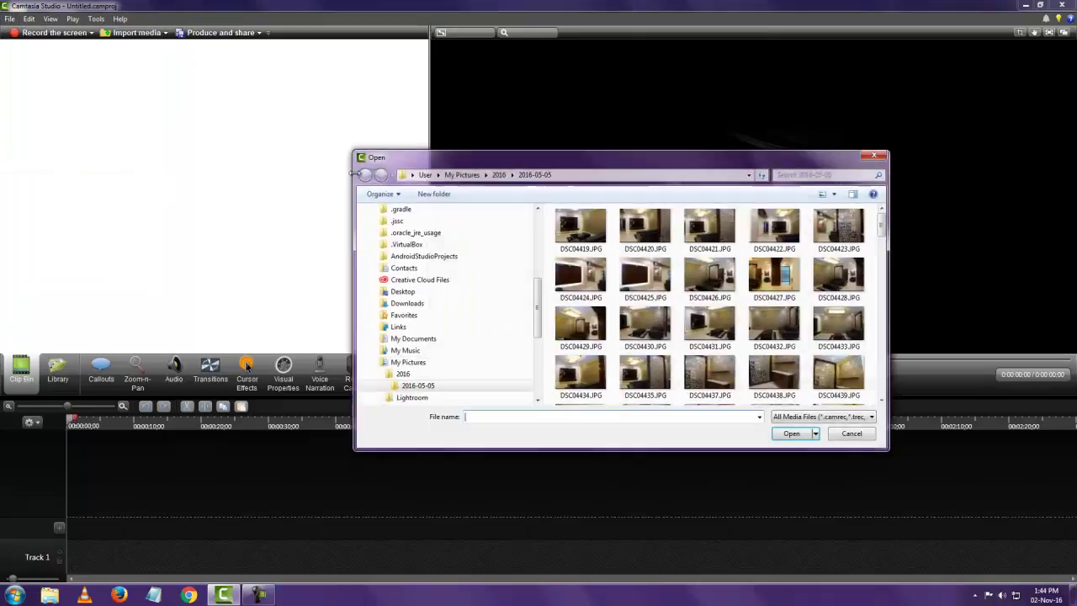
pyautogui.scroll(3, 421, 302)
pyautogui.scroll(-1, 387, 286)
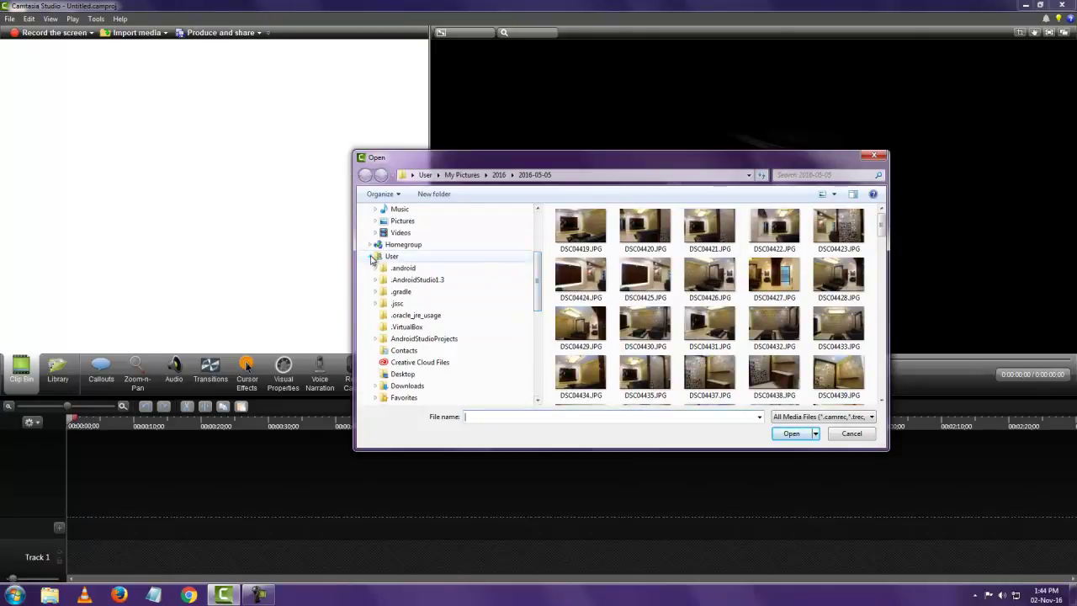
pyautogui.click(372, 256)
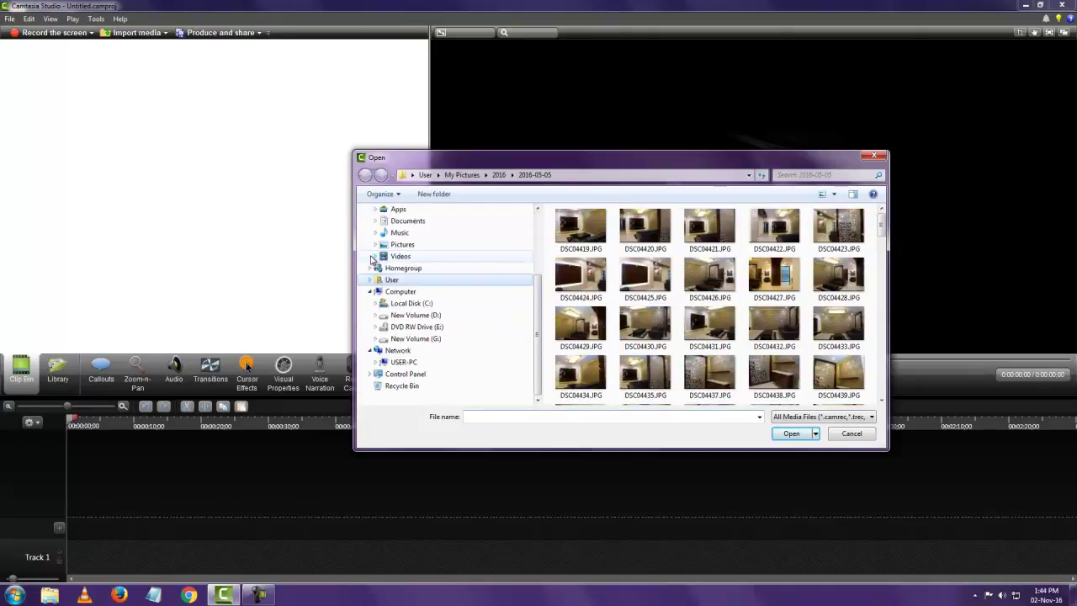
pyautogui.click(425, 317)
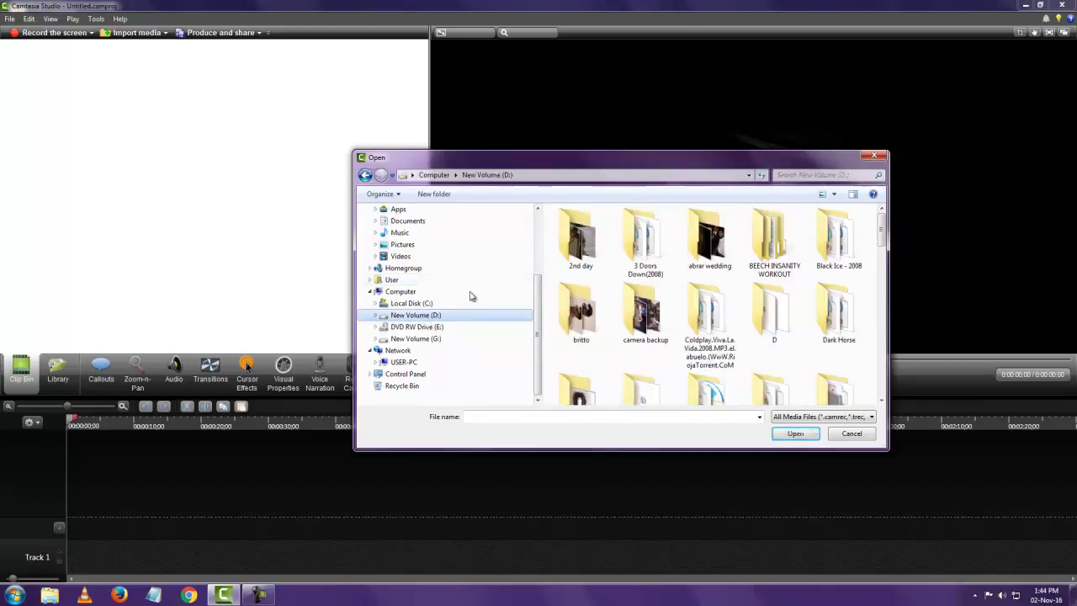
pyautogui.scroll(-10, 594, 229)
pyautogui.doubleClick(594, 225)
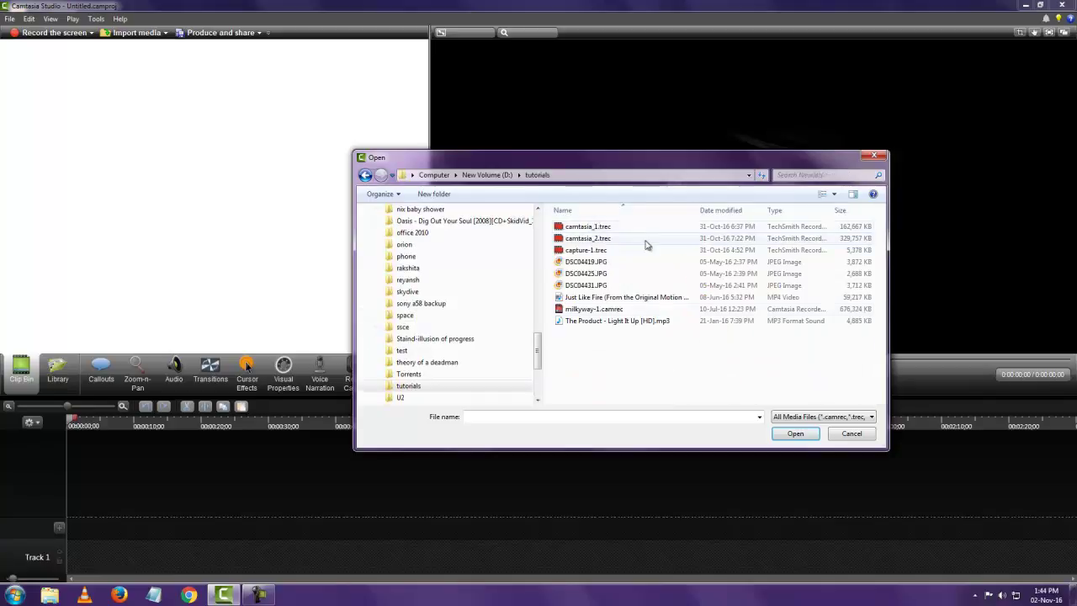
# Import milkyway-1.camrec, DSC04419/04425/04431.JPG, The Product mp3 and the Just Like Fire video.
pyautogui.click(612, 313)
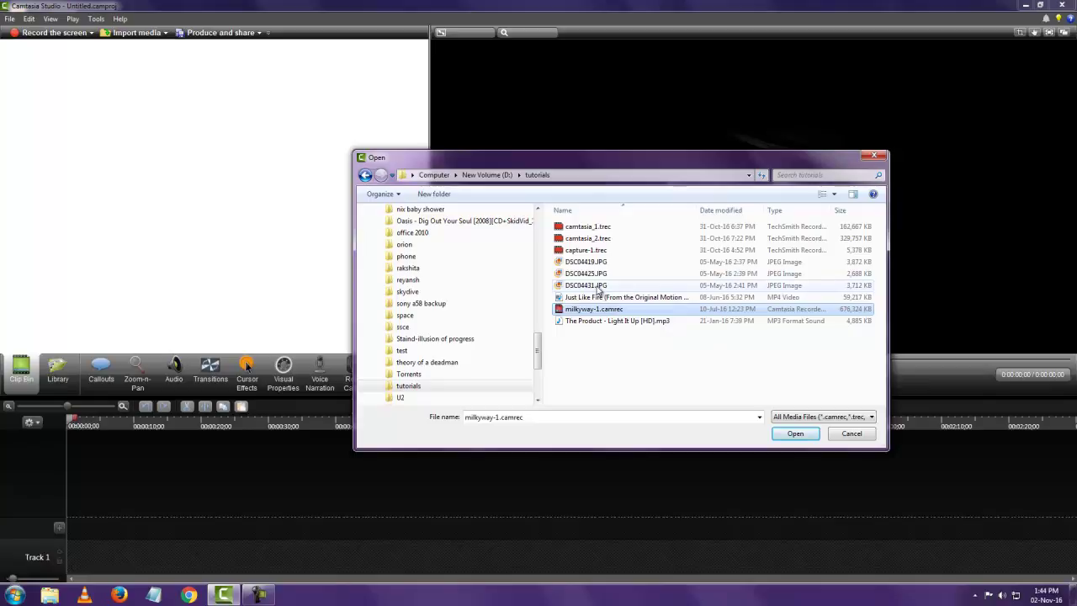
pyautogui.keyDown('ctrl'); pyautogui.click(598, 285); pyautogui.keyUp('ctrl')
pyautogui.keyDown('ctrl'); pyautogui.click(597, 273); pyautogui.keyUp('ctrl')
pyautogui.keyDown('ctrl'); pyautogui.click(598, 262); pyautogui.keyUp('ctrl')
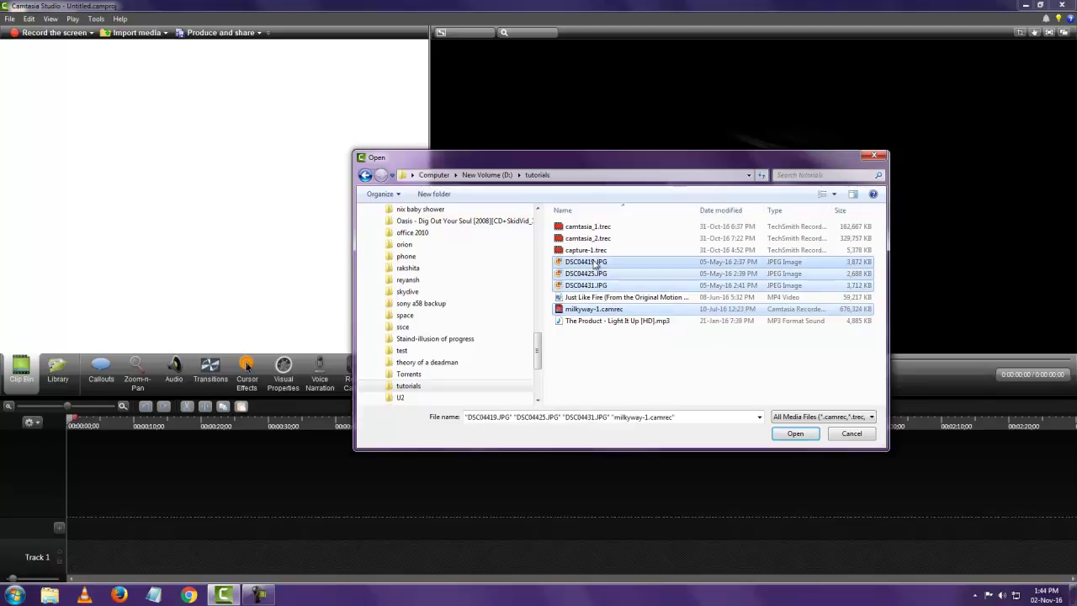
pyautogui.keyDown('ctrl'); pyautogui.click(633, 325); pyautogui.keyUp('ctrl')
pyautogui.keyDown('ctrl'); pyautogui.click(643, 298); pyautogui.keyUp('ctrl')
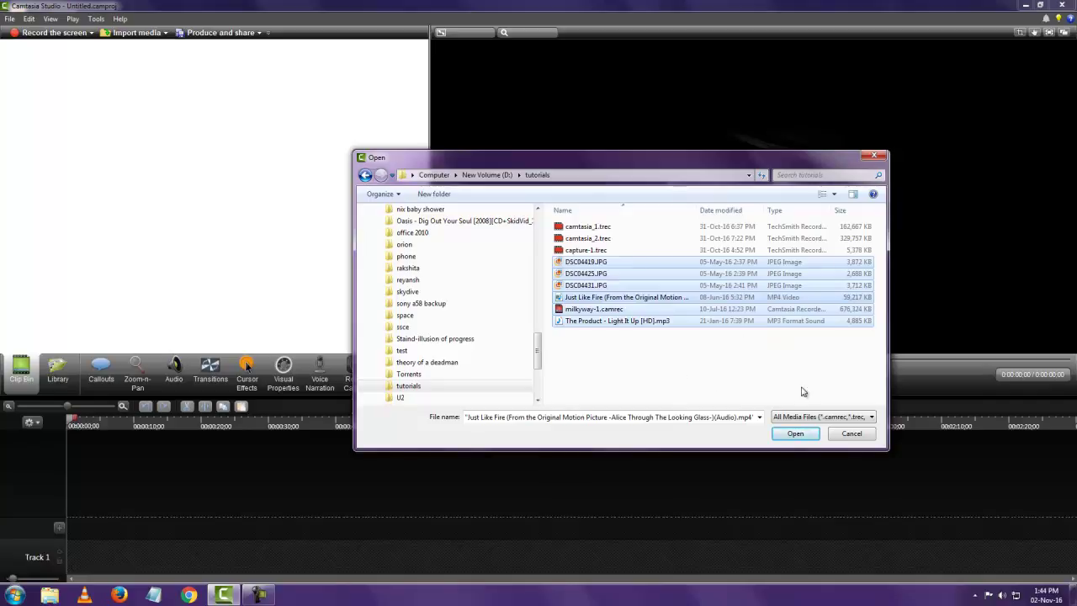
pyautogui.click(796, 434)
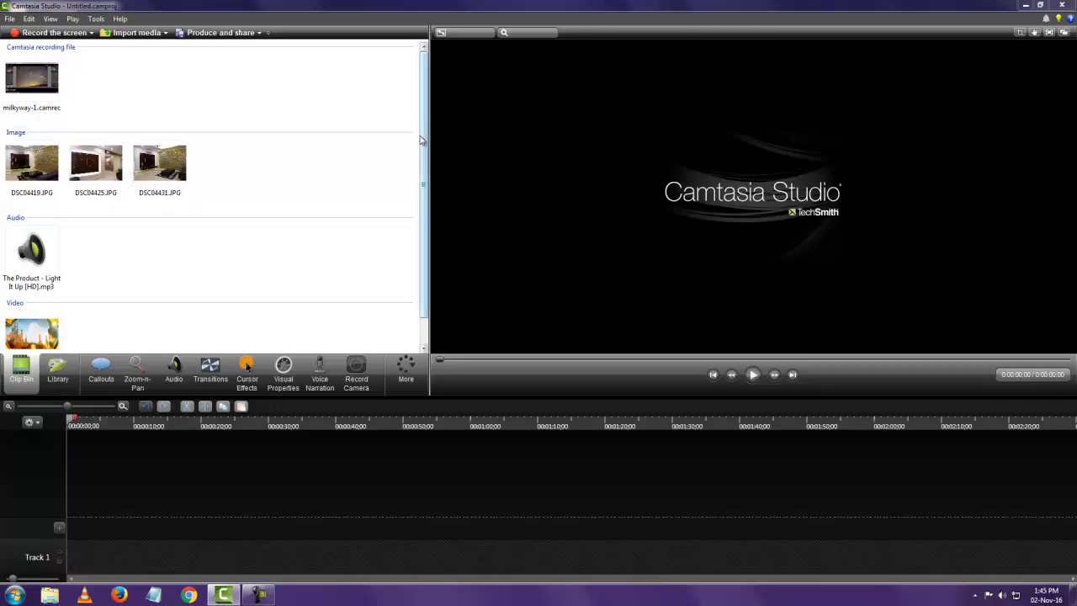
# Place milkyway-1.camrec on the timeline, giving screen video on Track 2 and system audio on Track 1.
pyautogui.moveTo(424, 141); pyautogui.dragTo(427, 180)
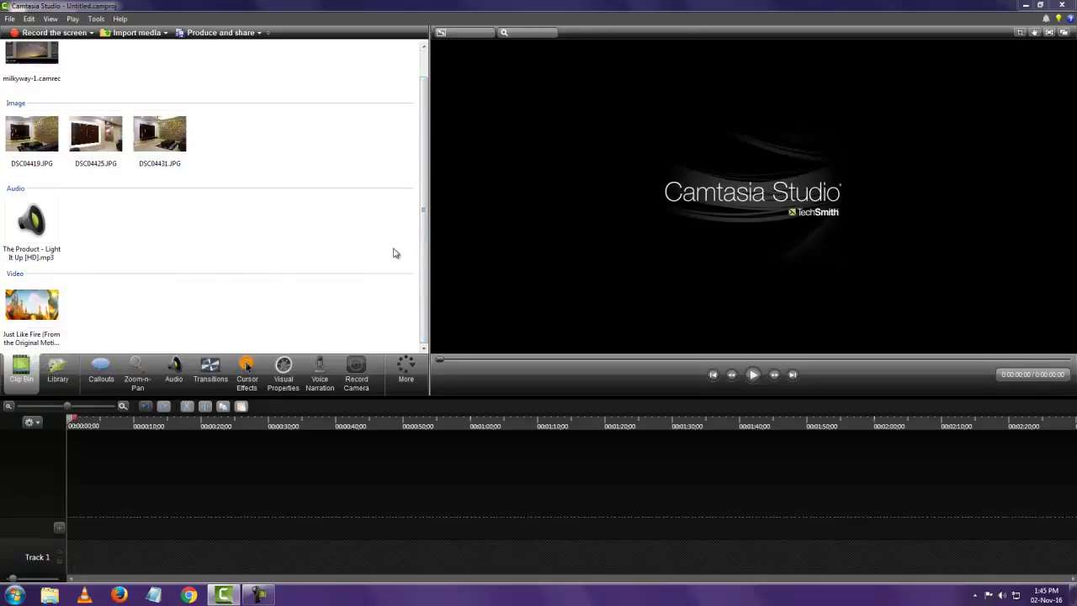
pyautogui.moveTo(426, 225); pyautogui.dragTo(427, 168)
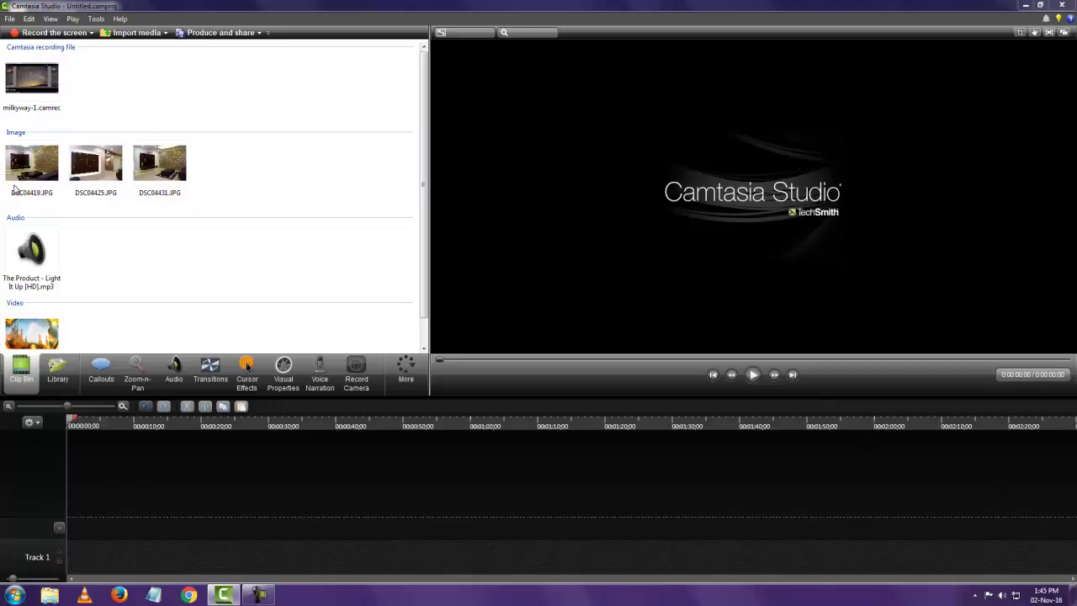
pyautogui.click(32, 77)
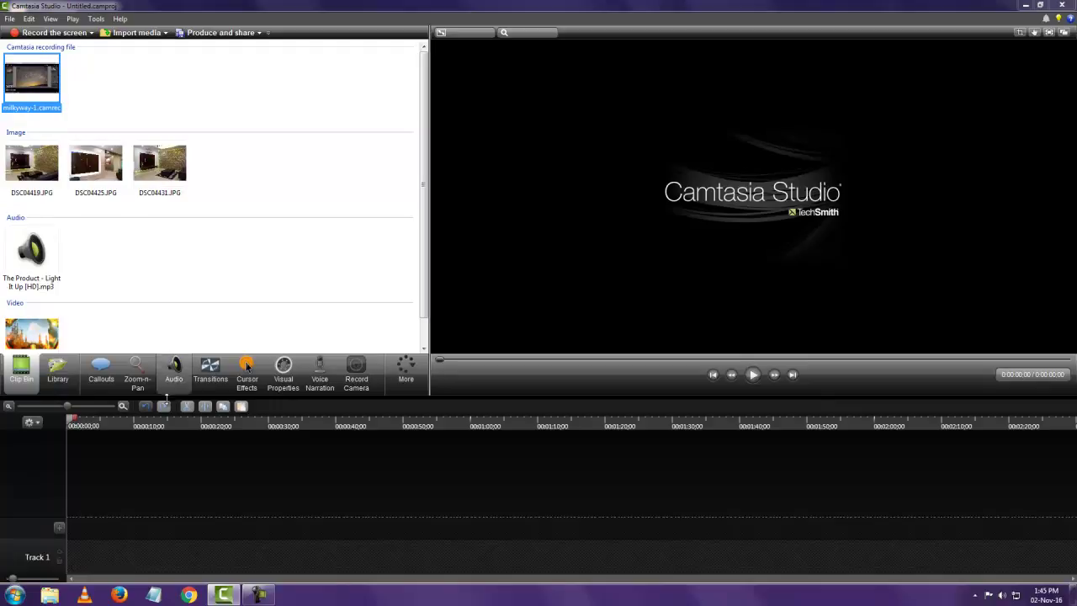
pyautogui.click(47, 341)
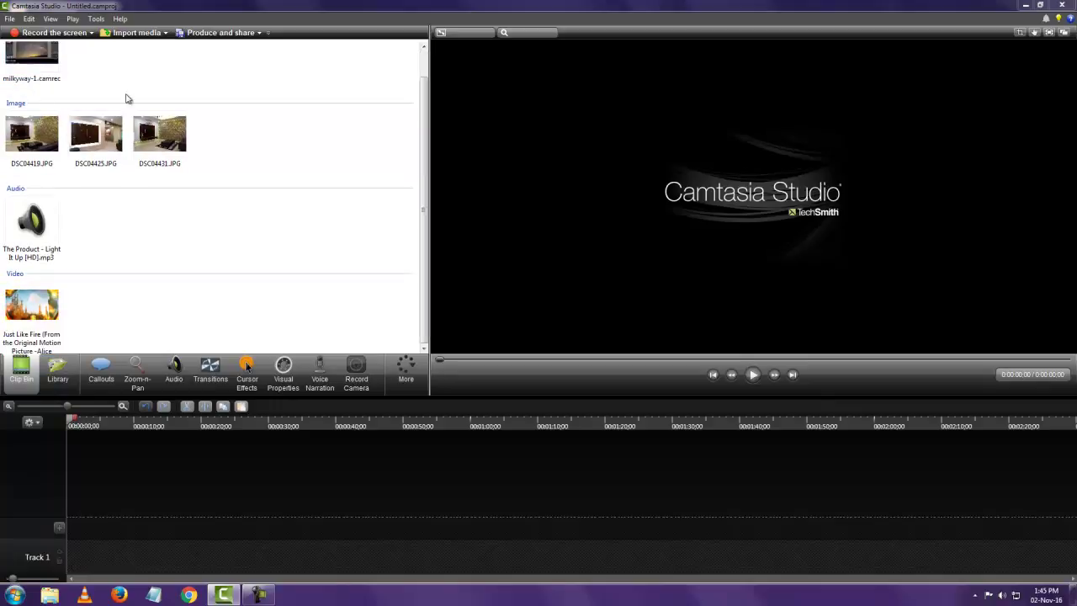
pyautogui.moveTo(30, 89); pyautogui.dragTo(70, 558)
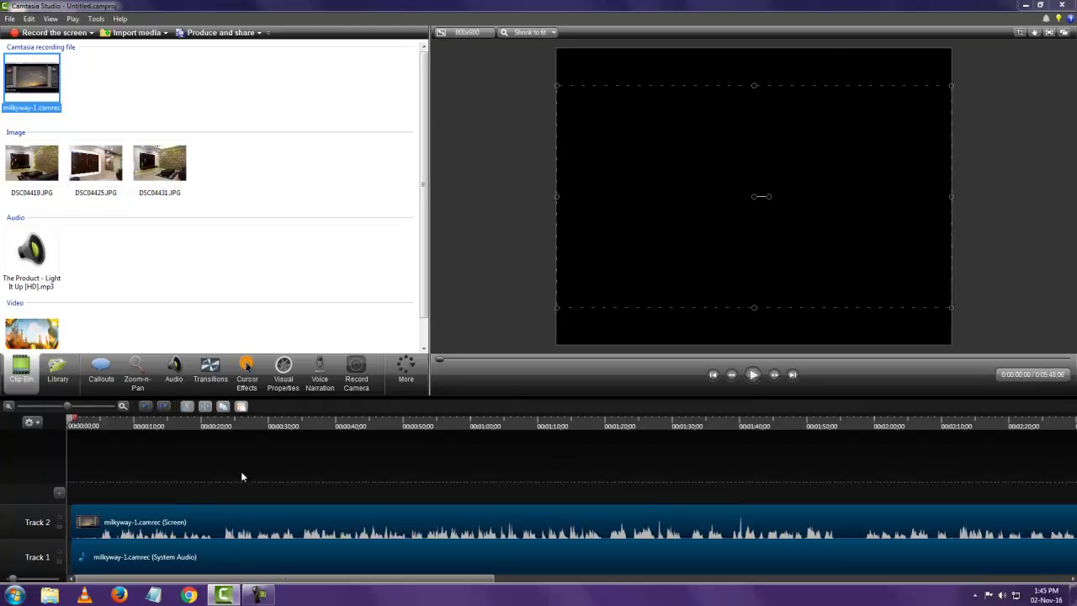
# Undo the drop, re-add milkyway-1.camrec at the playhead, and select its Track 1 system audio.
pyautogui.hotkey('ctrl', 'z')
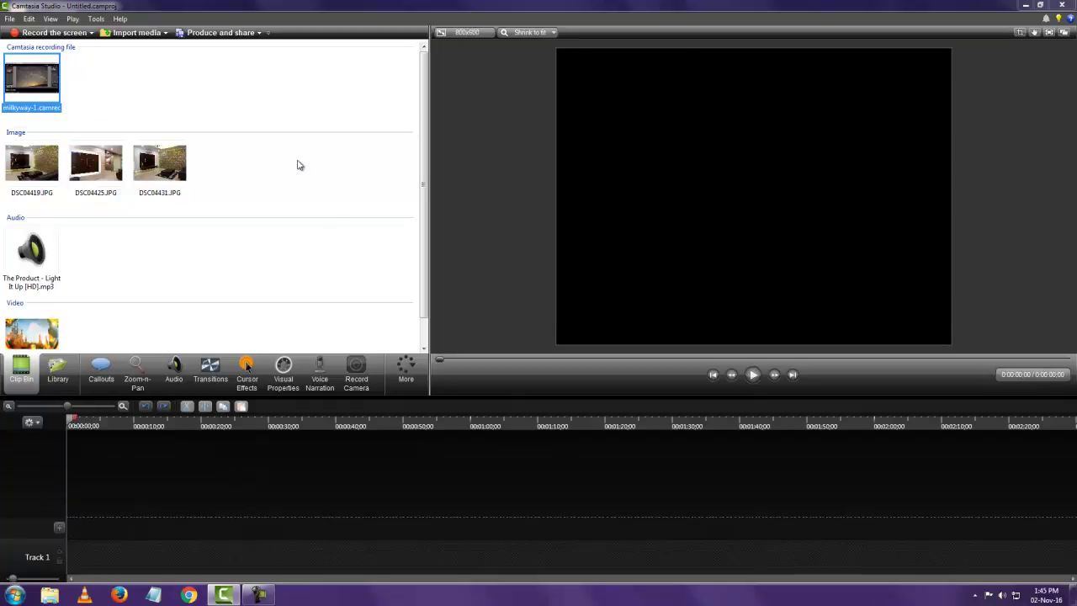
pyautogui.rightClick(57, 76)
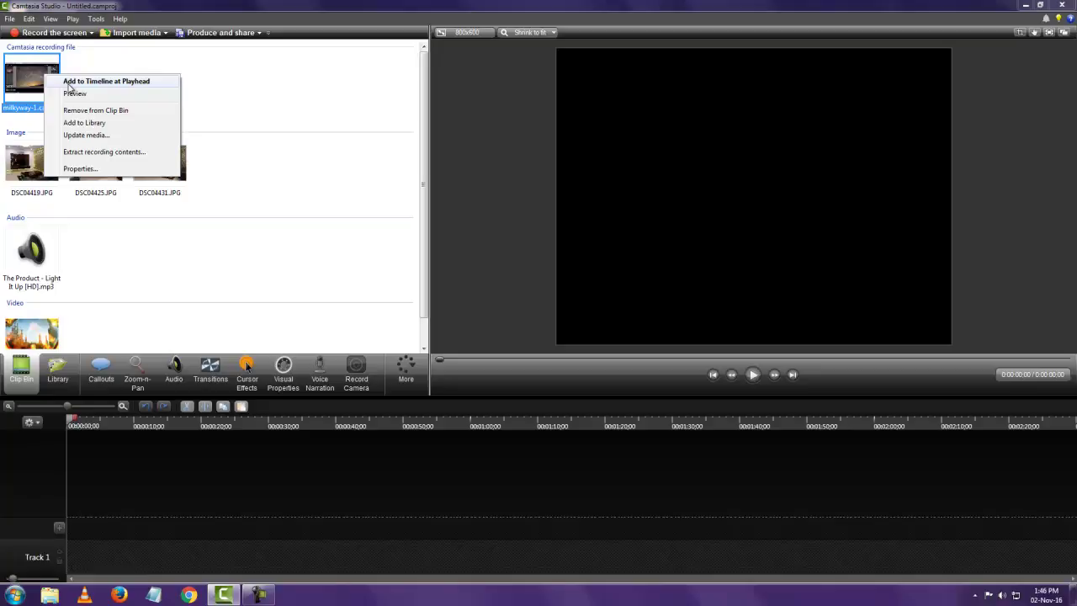
pyautogui.click(71, 83)
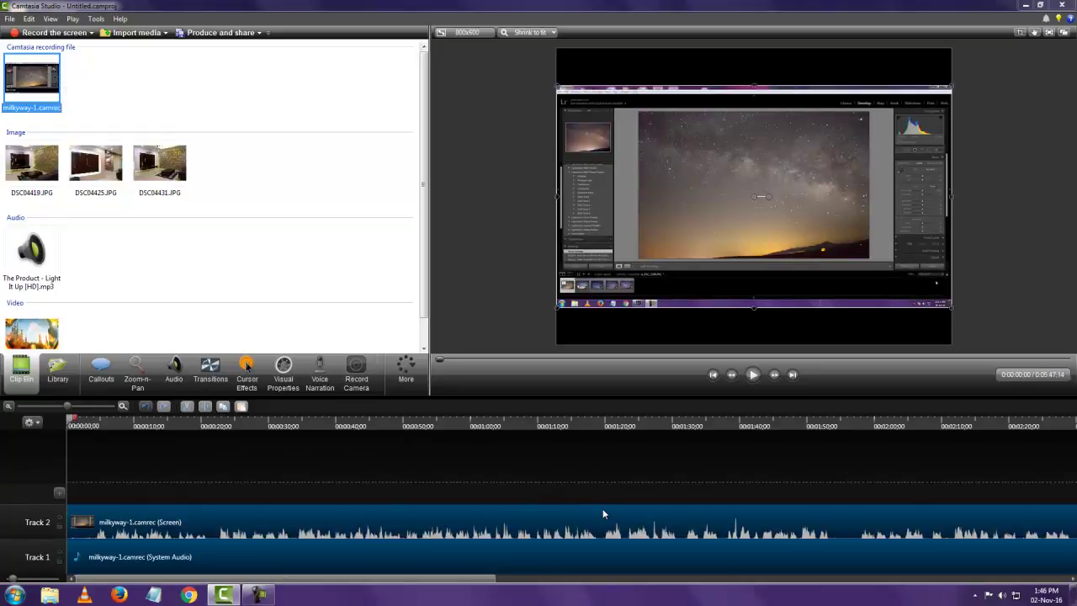
pyautogui.click(289, 467)
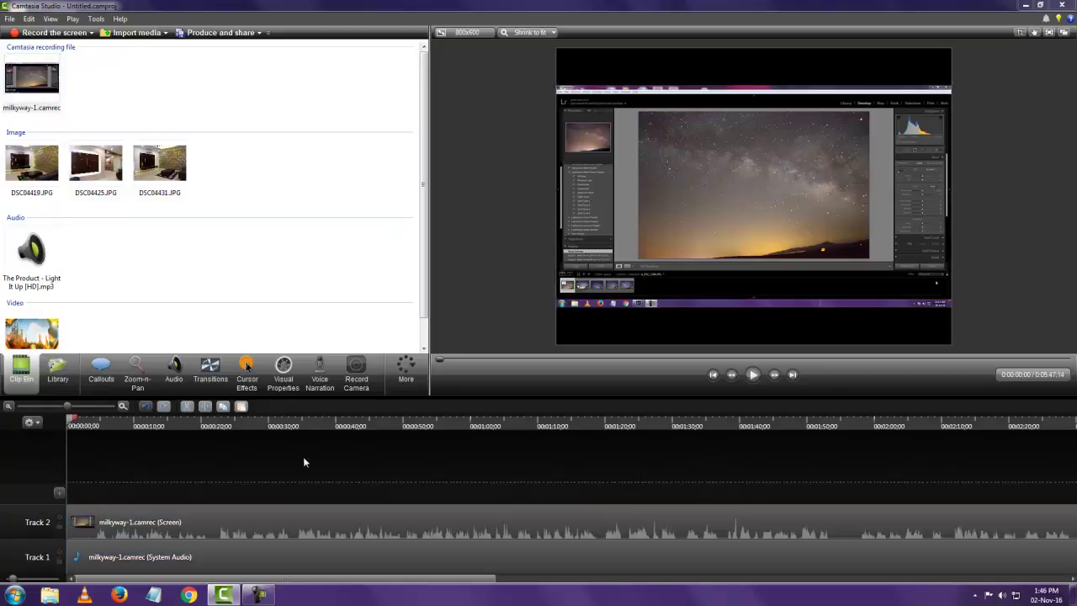
pyautogui.click(249, 516)
pyautogui.click(253, 463)
pyautogui.click(183, 556)
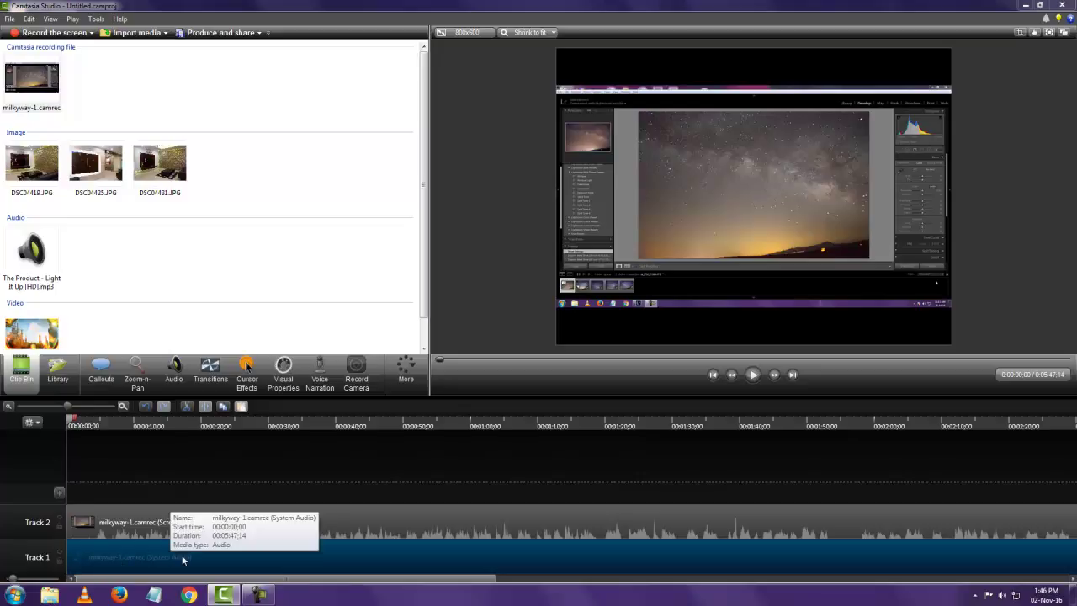
# Delete the Track 1 system audio clip and move the screen clip down to Track 1.
pyautogui.rightClick(226, 555)
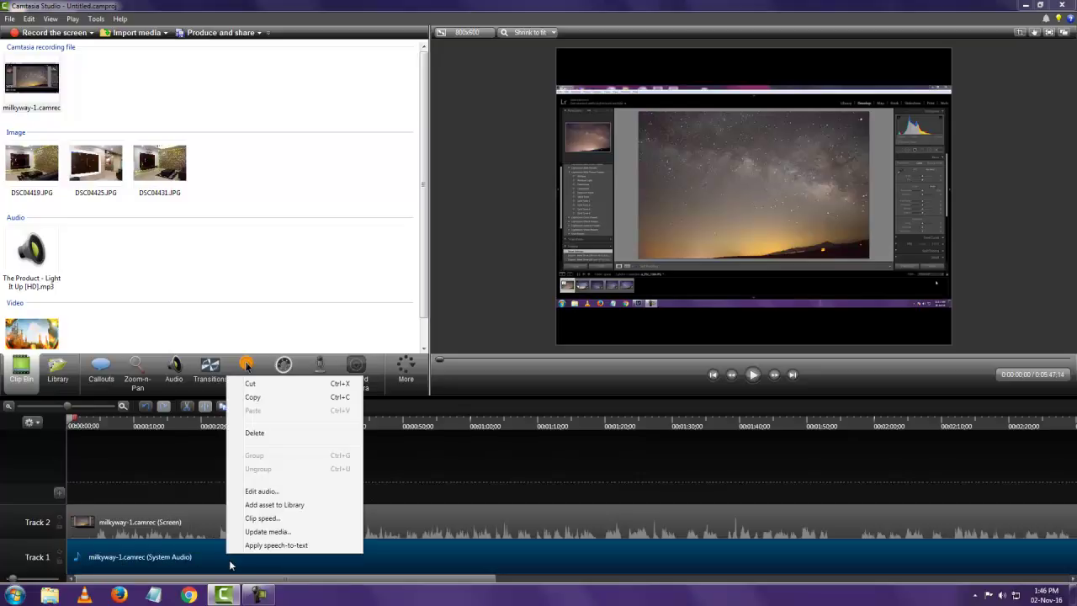
pyautogui.click(261, 433)
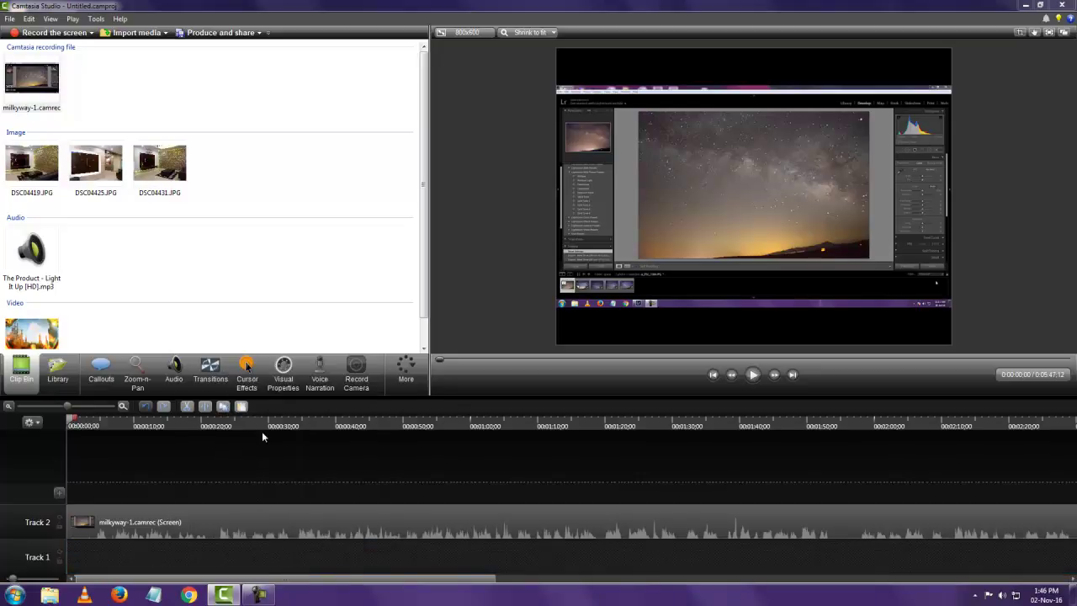
pyautogui.click(240, 522)
pyautogui.moveTo(241, 522); pyautogui.dragTo(235, 555)
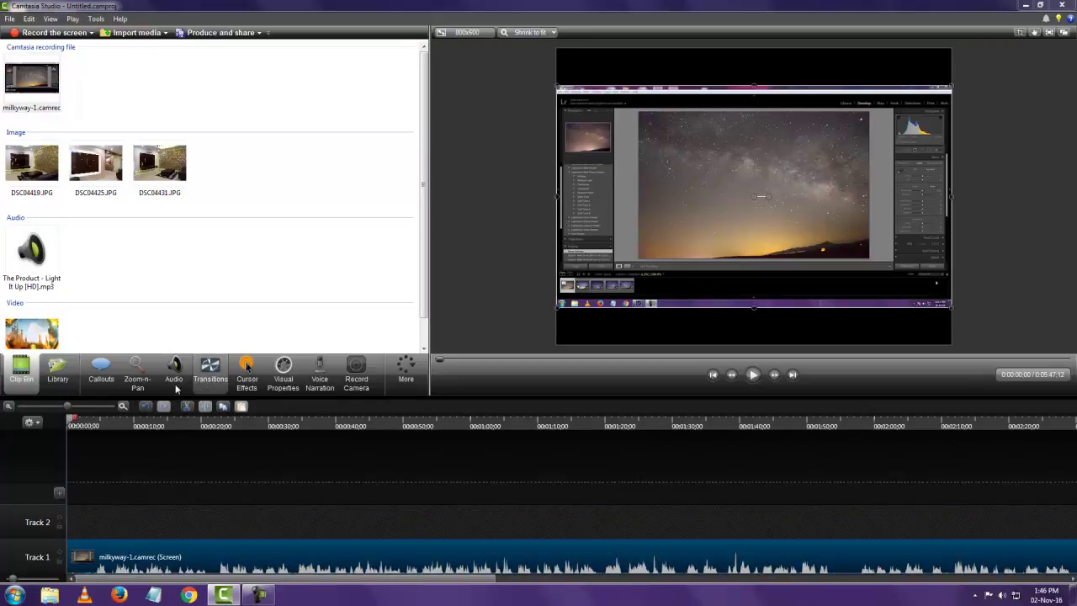
# Play the timeline from 0:00:17 and scrub through to around one minute.
pyautogui.click(753, 374)
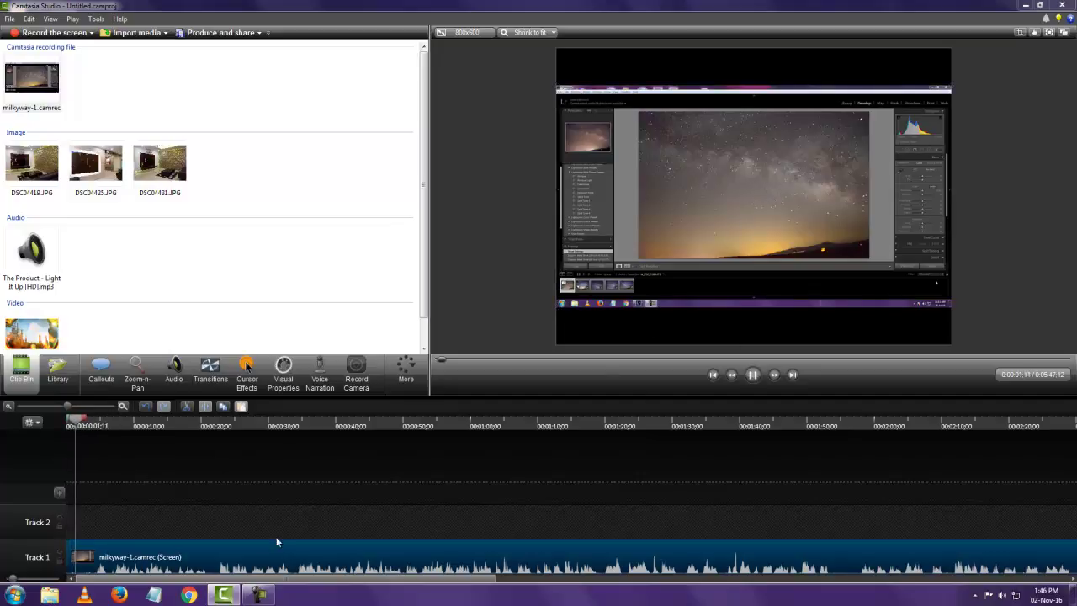
pyautogui.click(181, 426)
pyautogui.click(754, 375)
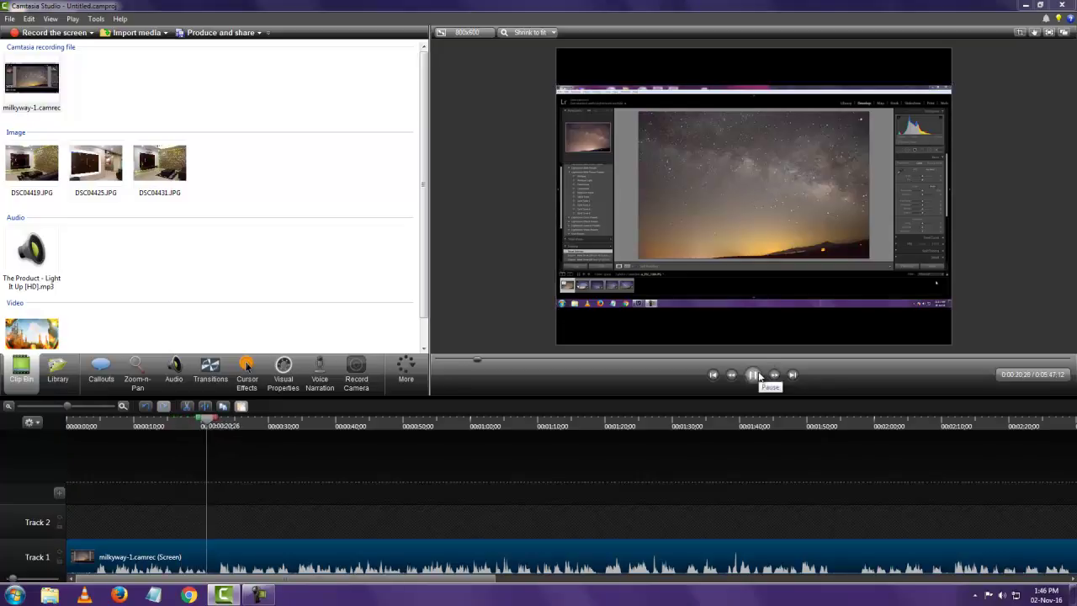
pyautogui.moveTo(226, 425); pyautogui.dragTo(448, 432)
pyautogui.moveTo(556, 444); pyautogui.dragTo(57, 492)
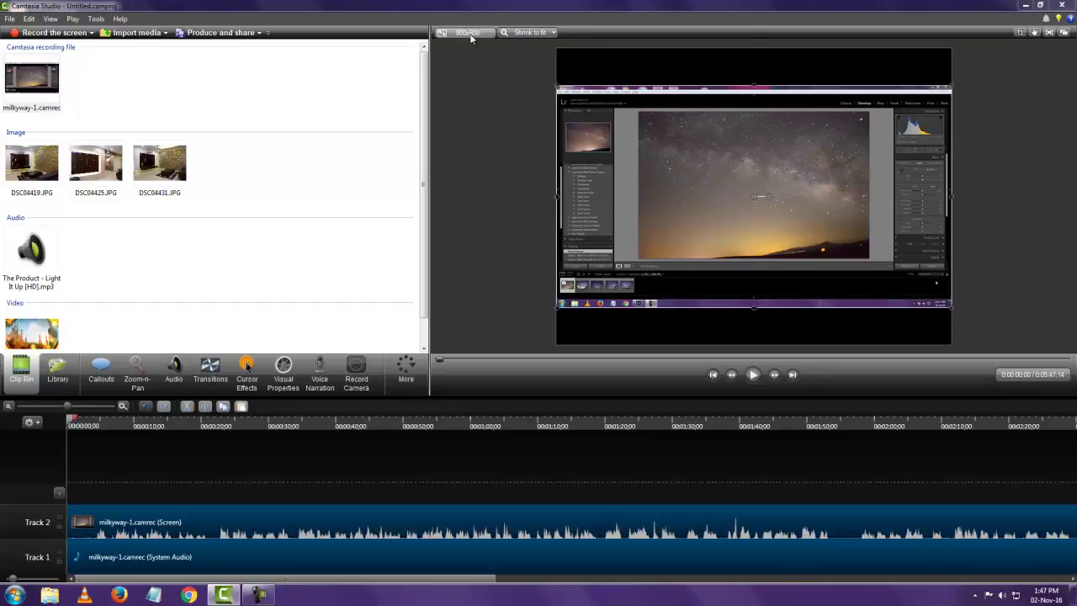
# Set the video dimensions to Maximum 720p HD (1280x720).
pyautogui.click(467, 31)
pyautogui.click(528, 299)
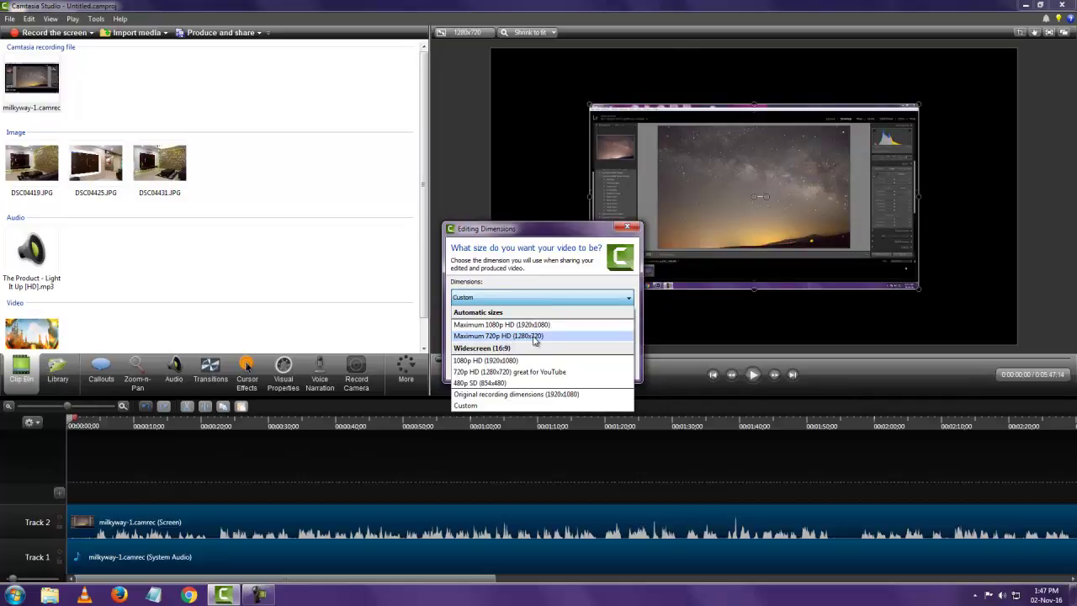
pyautogui.click(510, 338)
pyautogui.click(519, 367)
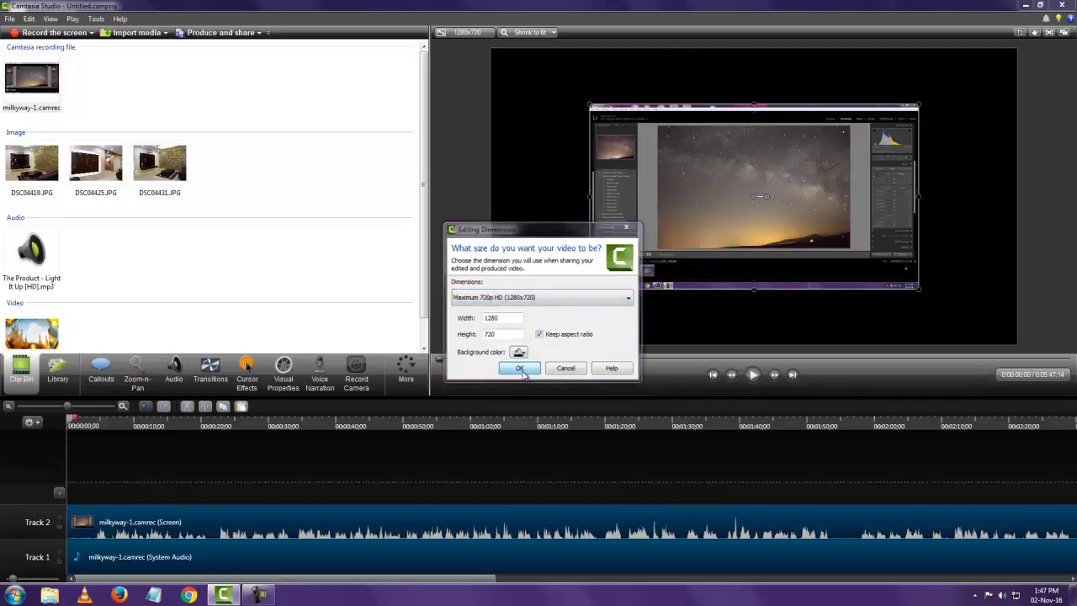
# Try enlarging the recording to fill the canvas in the preview, then undo it.
pyautogui.rightClick(662, 165)
pyautogui.click(649, 158)
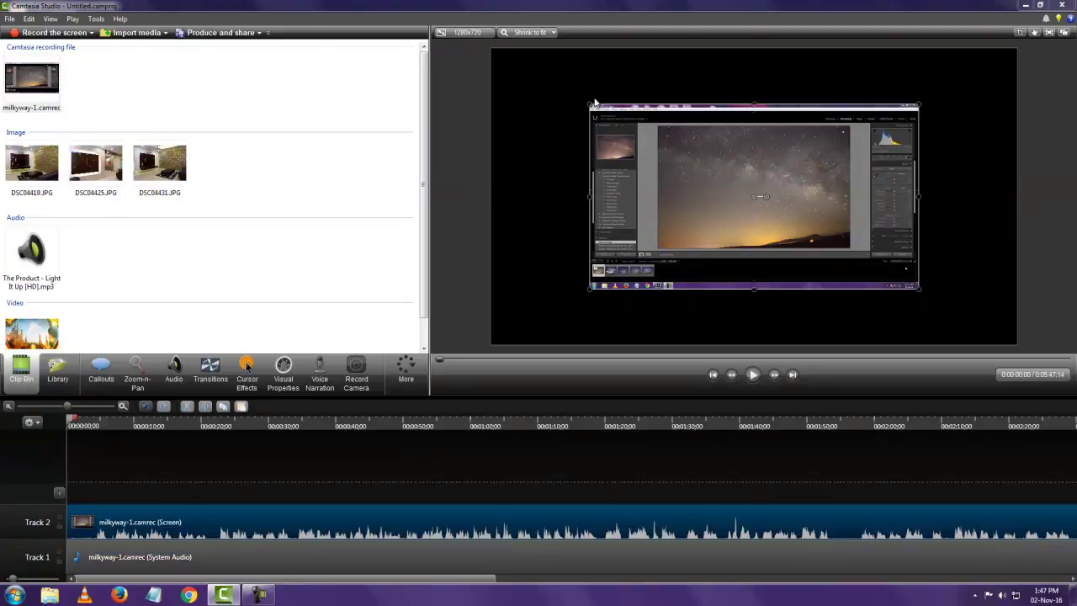
pyautogui.moveTo(589, 103); pyautogui.dragTo(491, 74)
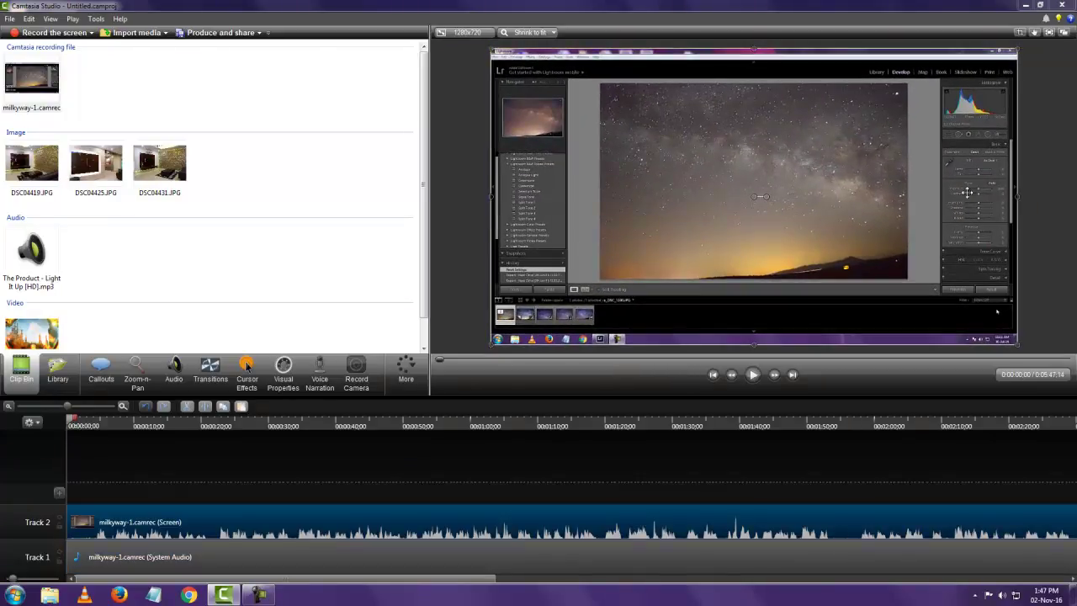
pyautogui.click(1048, 212)
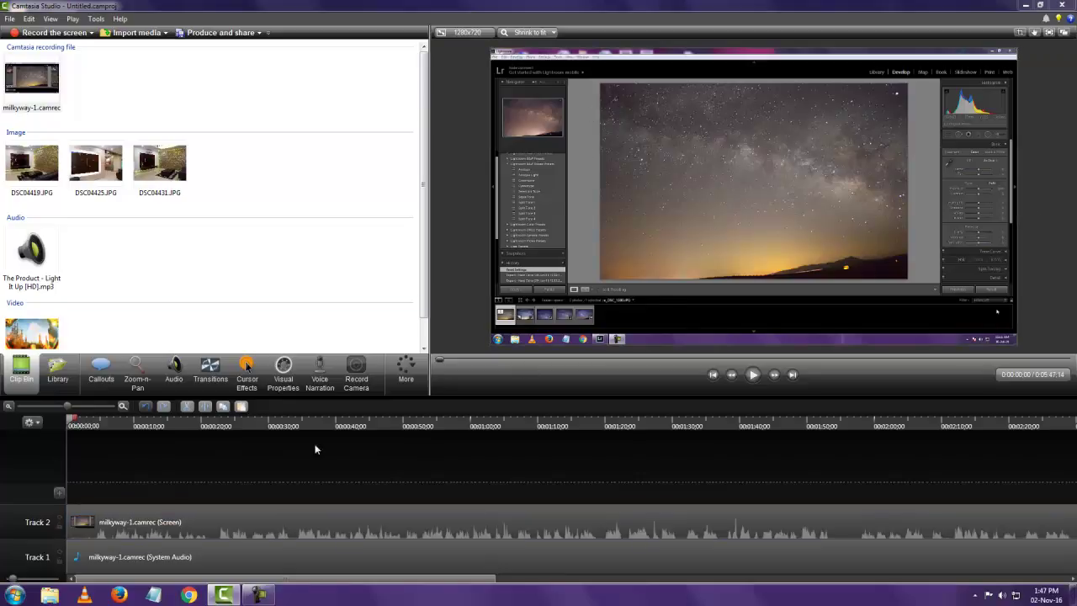
pyautogui.hotkey('ctrl', 'z')
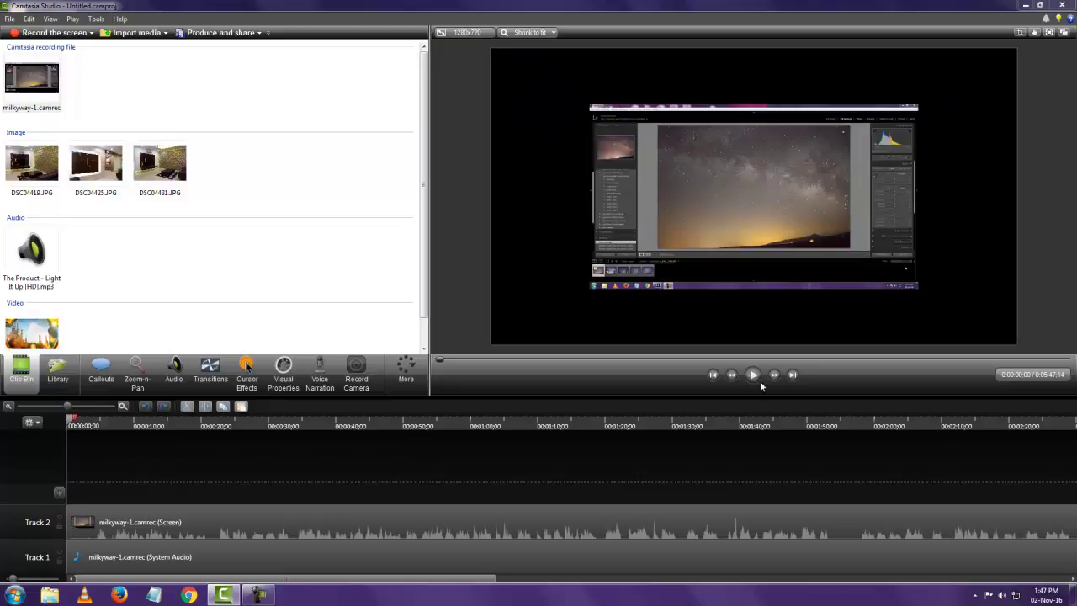
# Delete the recording clip and re-add milkyway-1.camrec at the playhead, selecting its system audio.
pyautogui.click(202, 534)
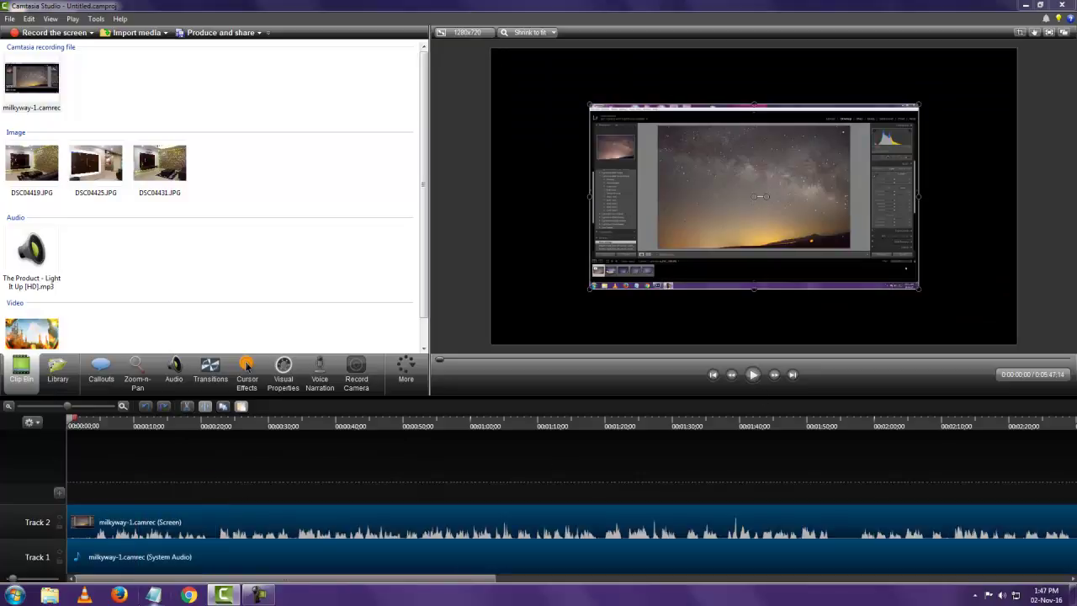
pyautogui.press('Delete')
pyautogui.rightClick(37, 74)
pyautogui.click(52, 87)
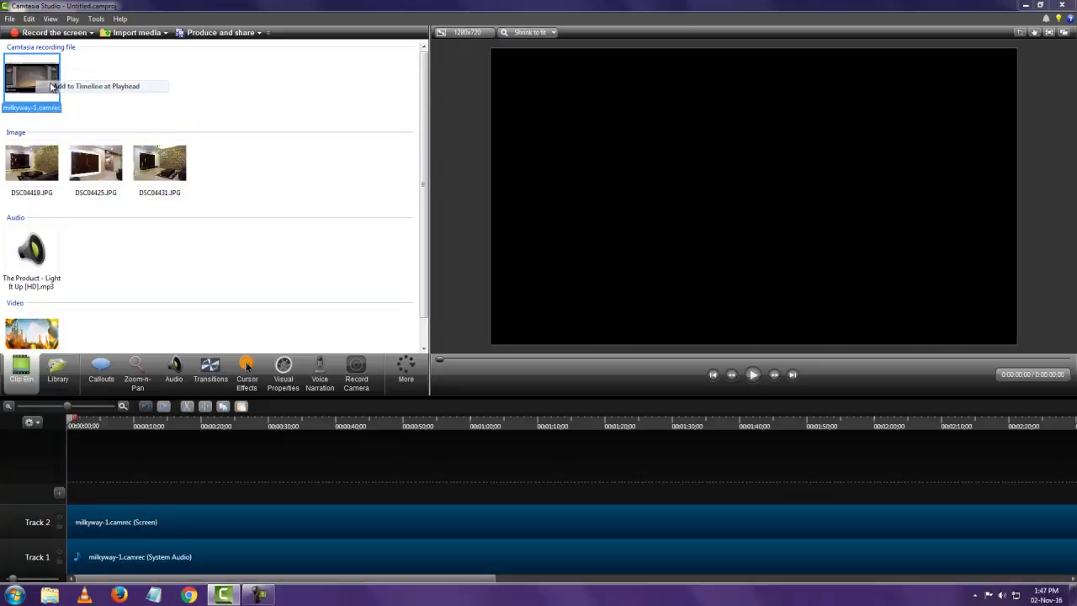
pyautogui.click(229, 552)
# Delete the Track 1 system audio, drop the milkyway-1 screen clip onto Track 1, and add two tracks.
pyautogui.rightClick(230, 553)
pyautogui.click(272, 433)
pyautogui.click(247, 532)
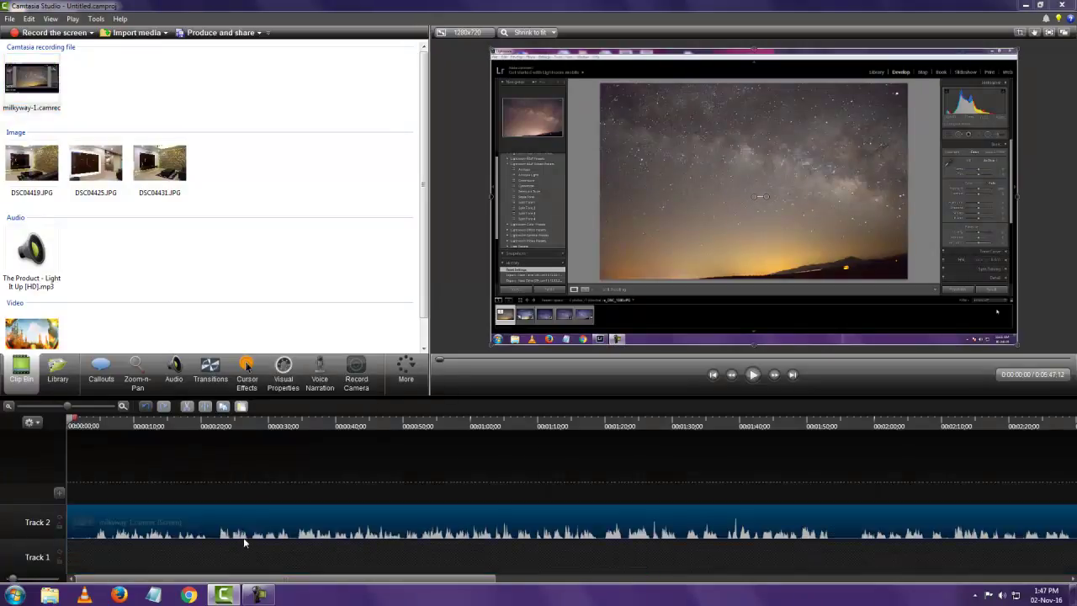
pyautogui.moveTo(246, 533); pyautogui.dragTo(240, 560)
pyautogui.click(255, 509)
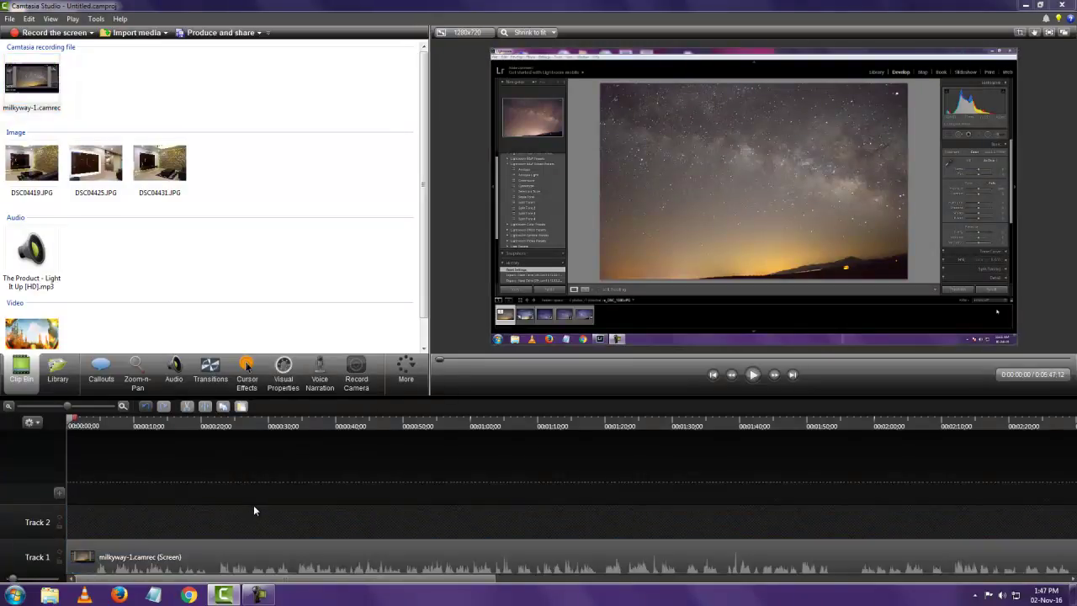
pyautogui.click(56, 490)
pyautogui.click(61, 461)
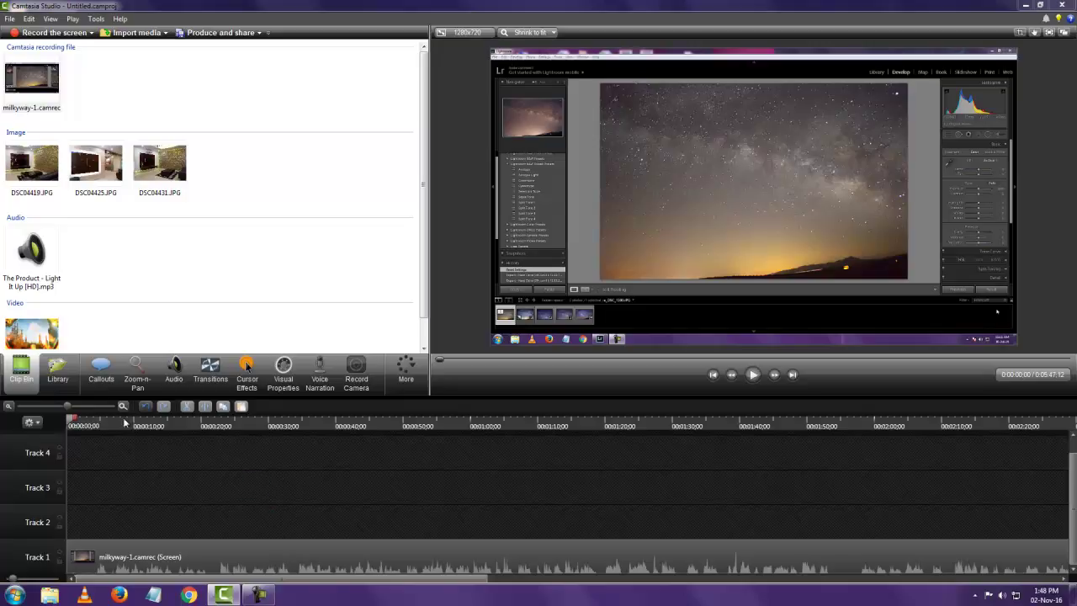
pyautogui.moveTo(75, 421); pyautogui.dragTo(250, 431)
pyautogui.moveTo(227, 509); pyautogui.dragTo(273, 541)
pyautogui.moveTo(274, 503); pyautogui.dragTo(274, 503)
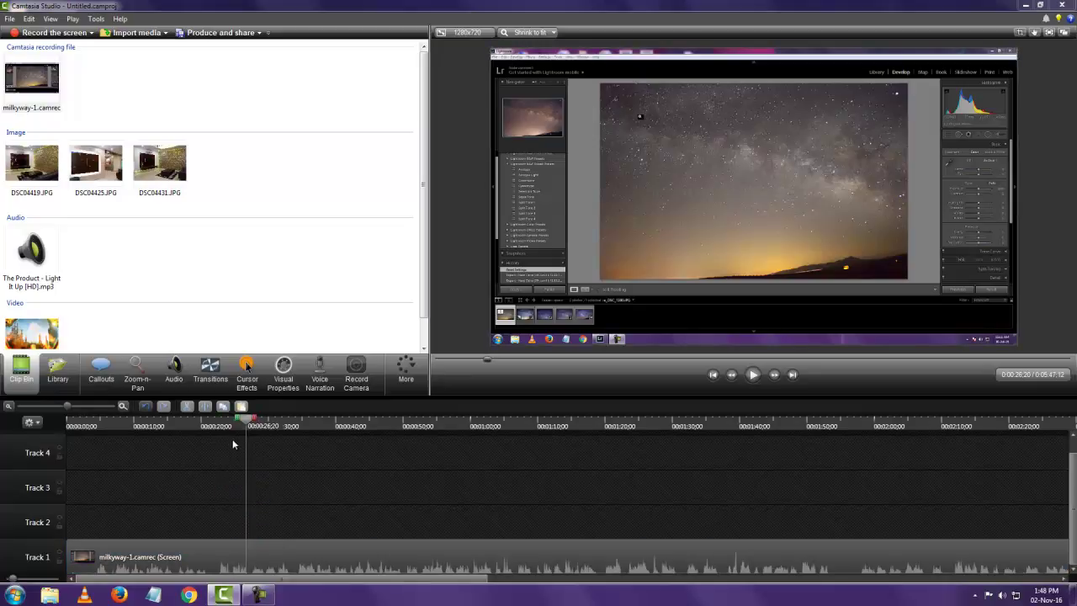
pyautogui.moveTo(257, 455); pyautogui.dragTo(281, 464)
pyautogui.moveTo(248, 421); pyautogui.dragTo(225, 423)
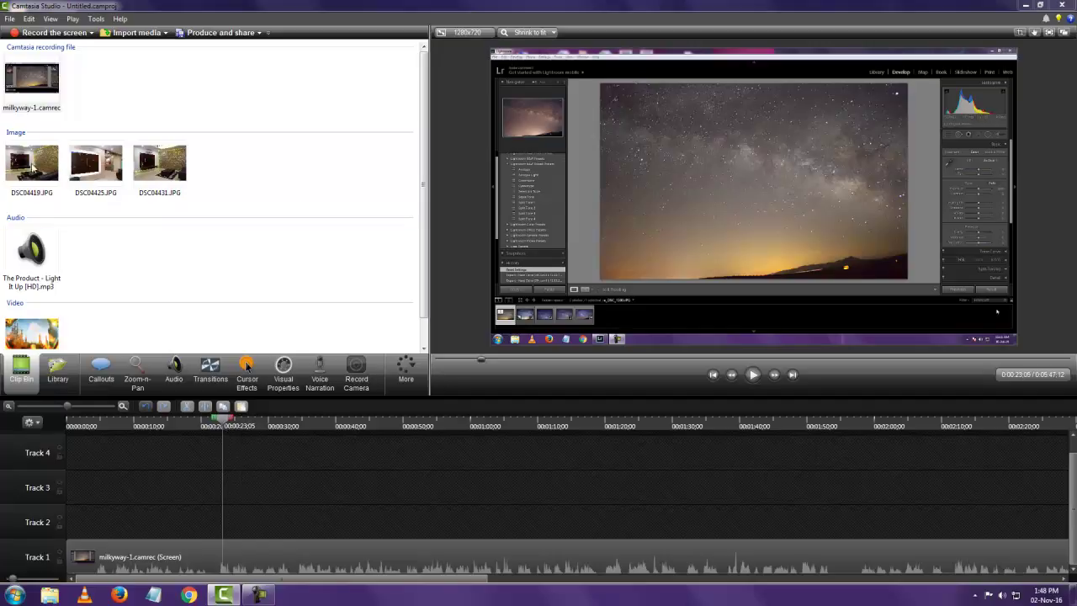
pyautogui.moveTo(33, 164); pyautogui.dragTo(227, 529)
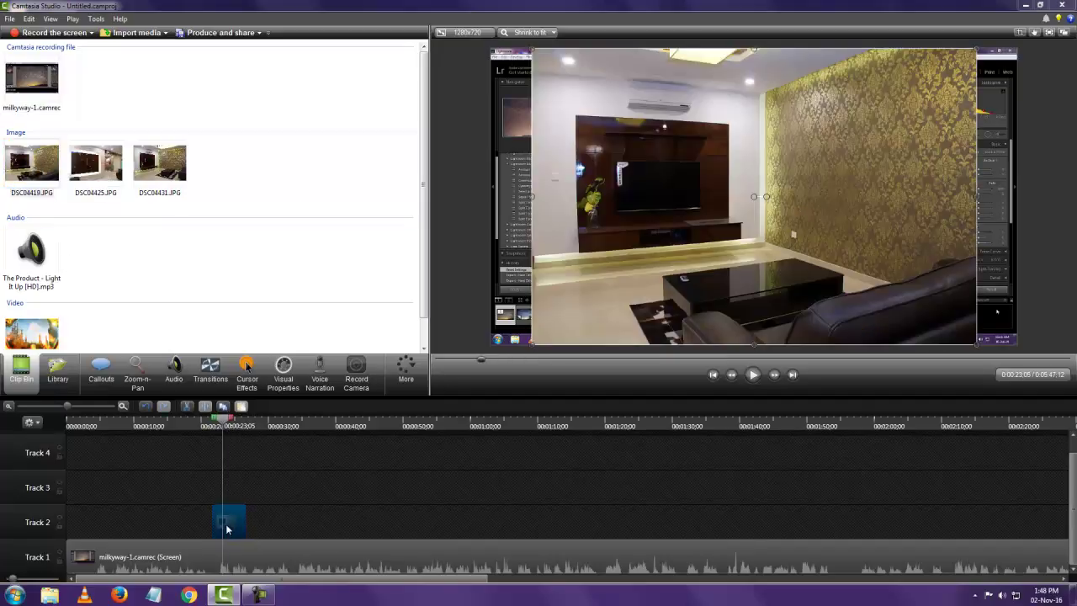
pyautogui.moveTo(223, 425)
pyautogui.mouseDown()
pyautogui.moveTo(197, 425)
pyautogui.moveTo(225, 425)
pyautogui.mouseUp()
pyautogui.rightClick(210, 426)
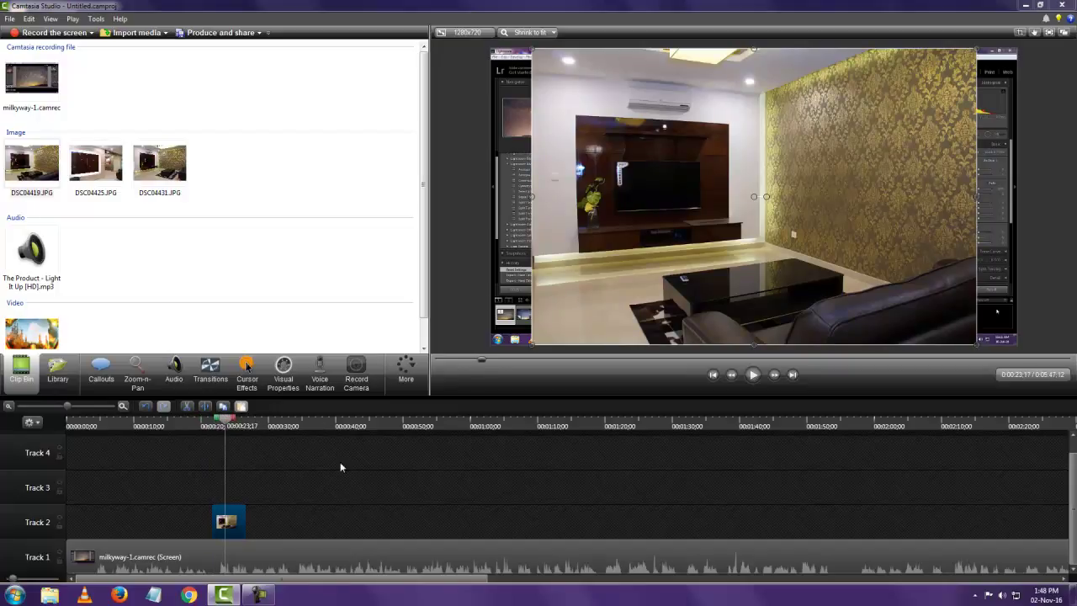
pyautogui.moveTo(226, 425); pyautogui.dragTo(46, 481)
pyautogui.moveTo(235, 524)
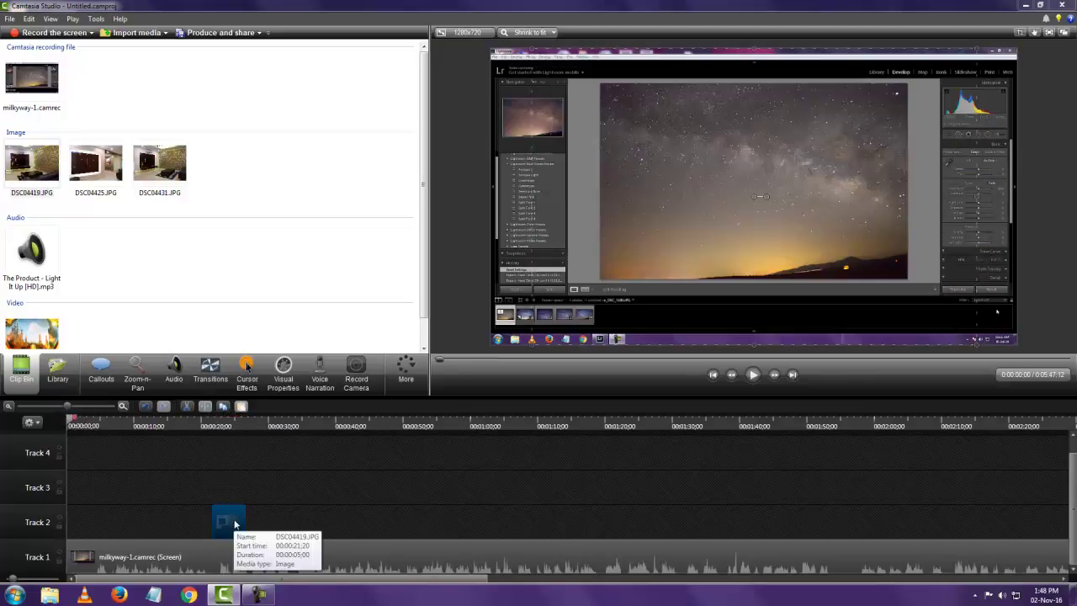
pyautogui.press('Delete')
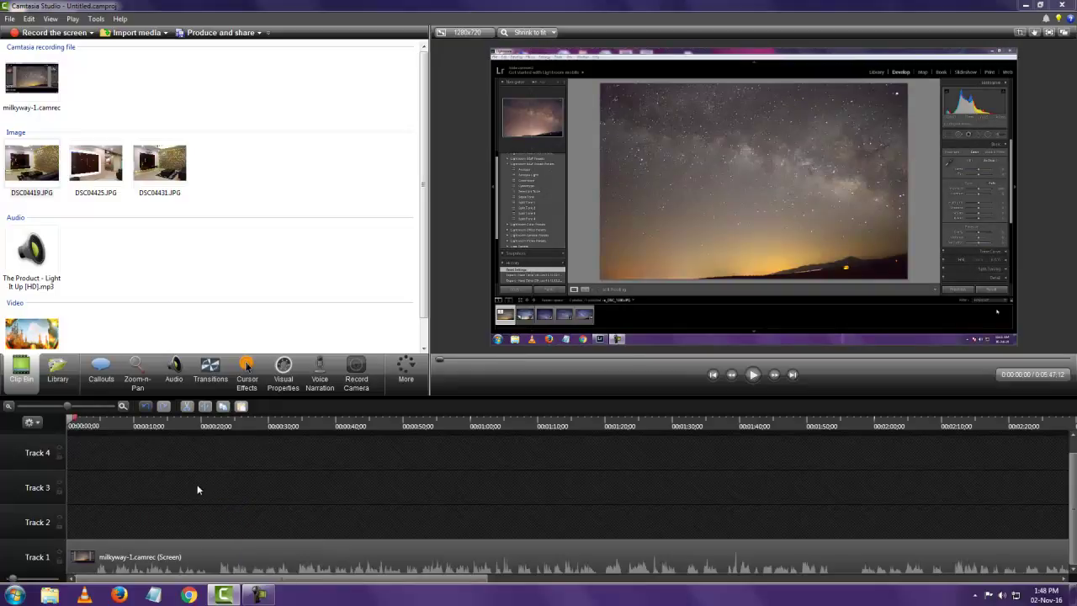
pyautogui.moveTo(186, 505); pyautogui.dragTo(249, 532)
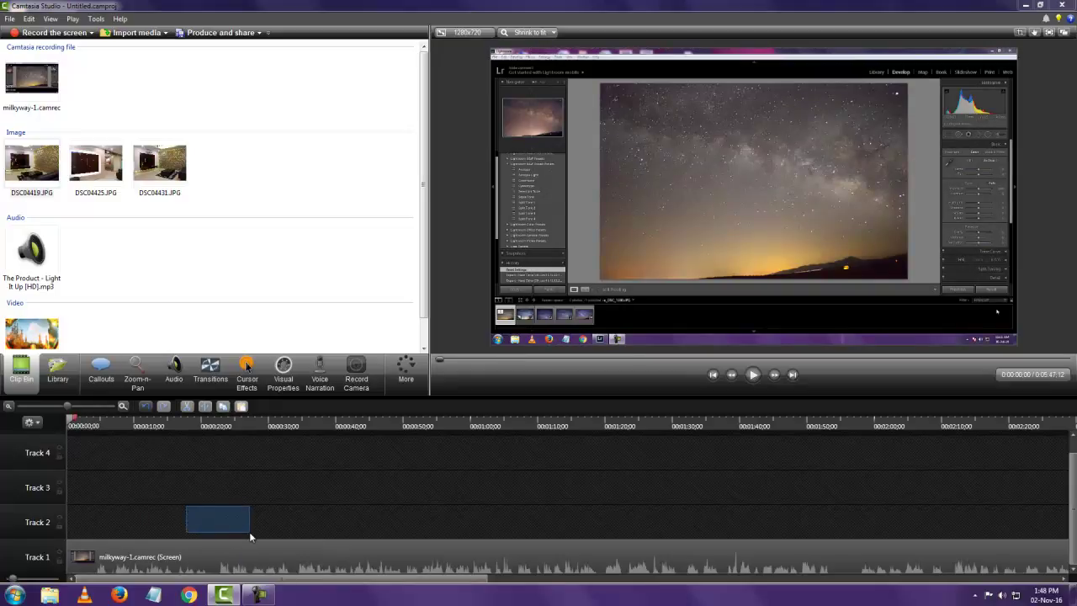
pyautogui.moveTo(231, 497); pyautogui.dragTo(253, 504)
pyautogui.moveTo(207, 547); pyautogui.dragTo(215, 534)
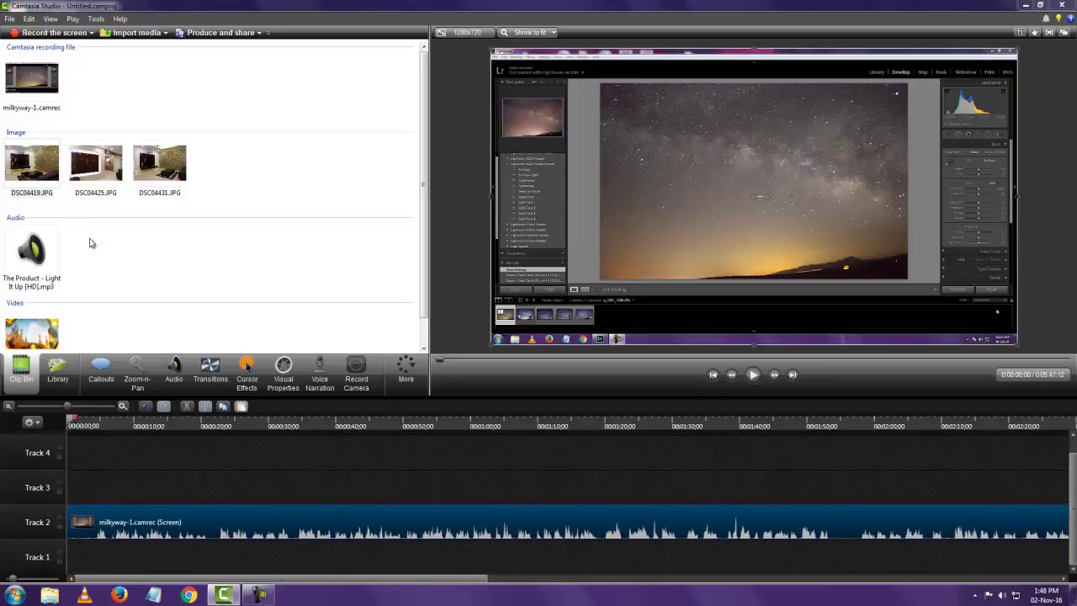
pyautogui.moveTo(47, 199); pyautogui.dragTo(370, 557)
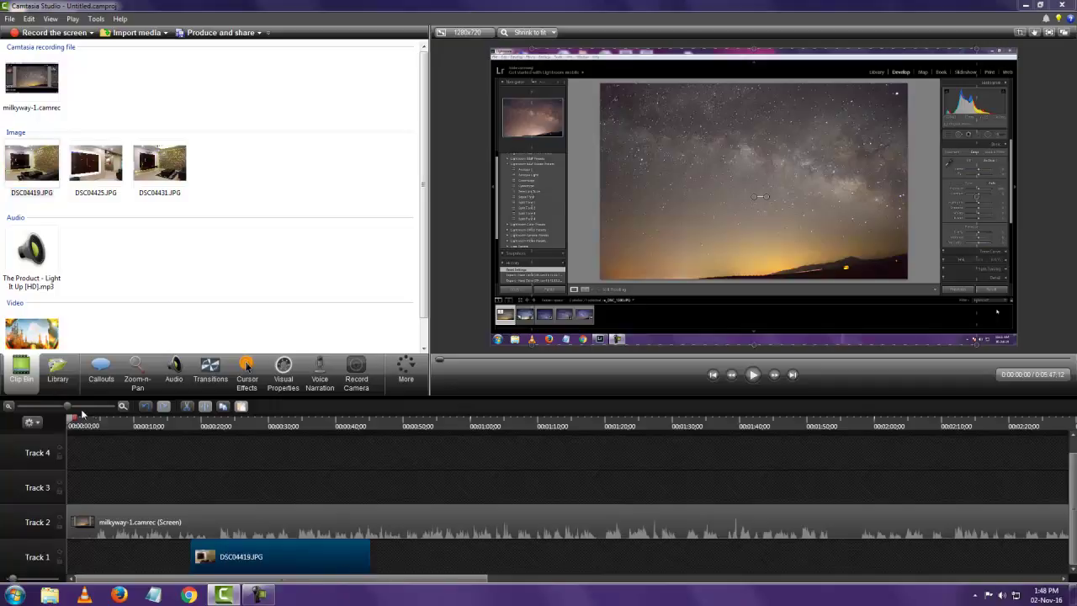
pyautogui.moveTo(70, 421); pyautogui.dragTo(142, 474)
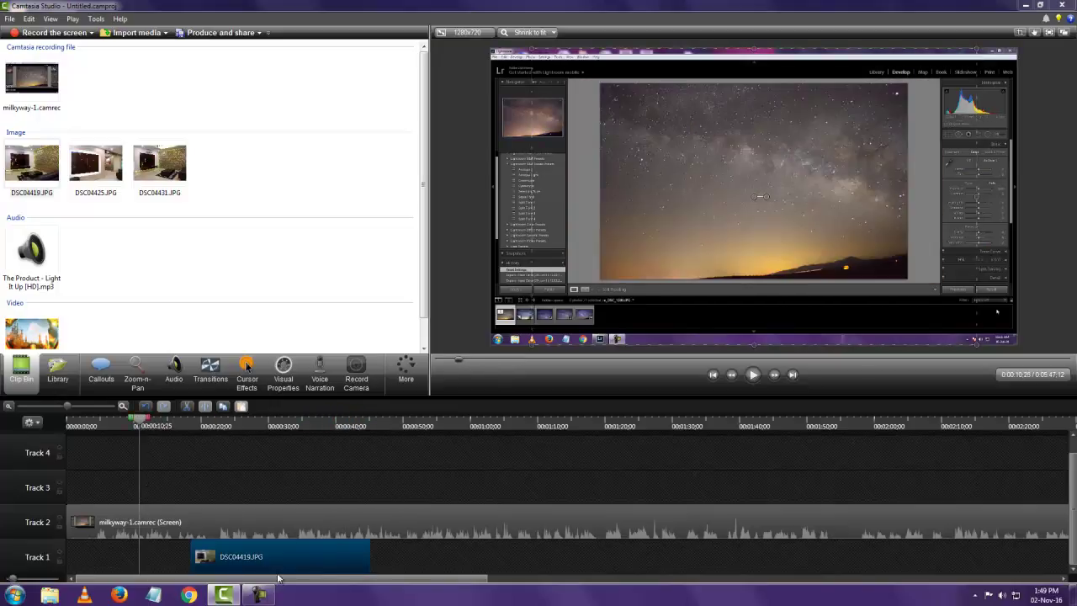
pyautogui.moveTo(276, 561); pyautogui.dragTo(294, 481)
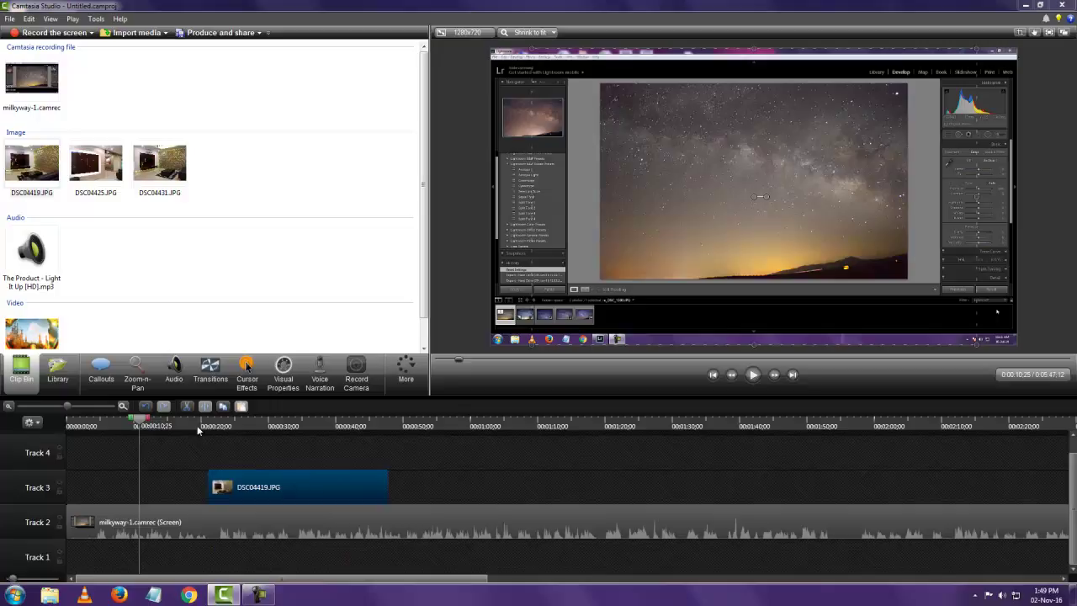
pyautogui.moveTo(141, 423); pyautogui.dragTo(208, 426)
pyautogui.click(153, 425)
pyautogui.moveTo(268, 523); pyautogui.dragTo(267, 557)
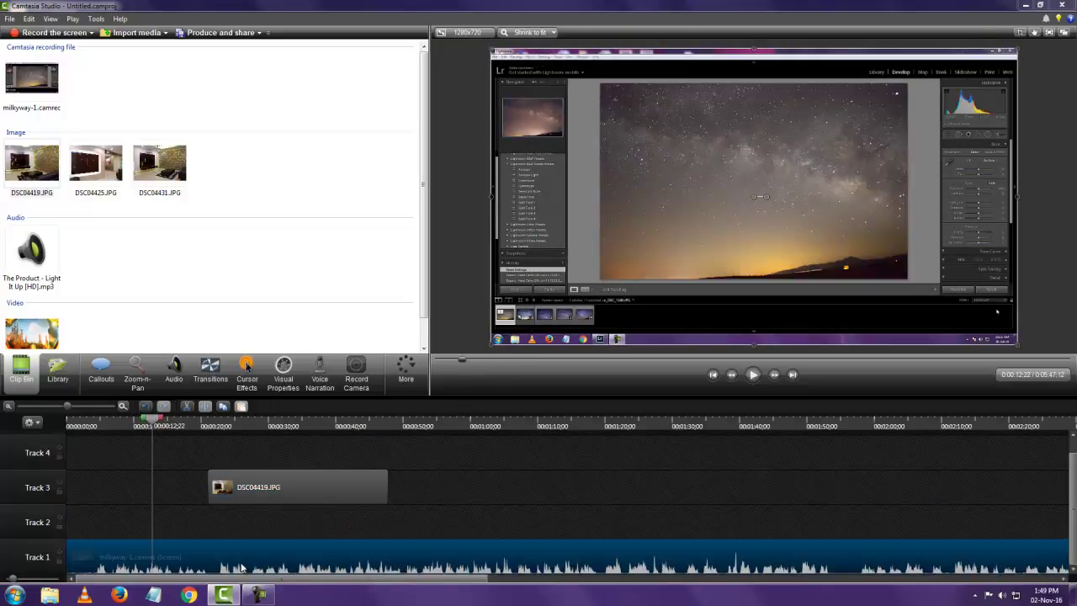
pyautogui.click(277, 490)
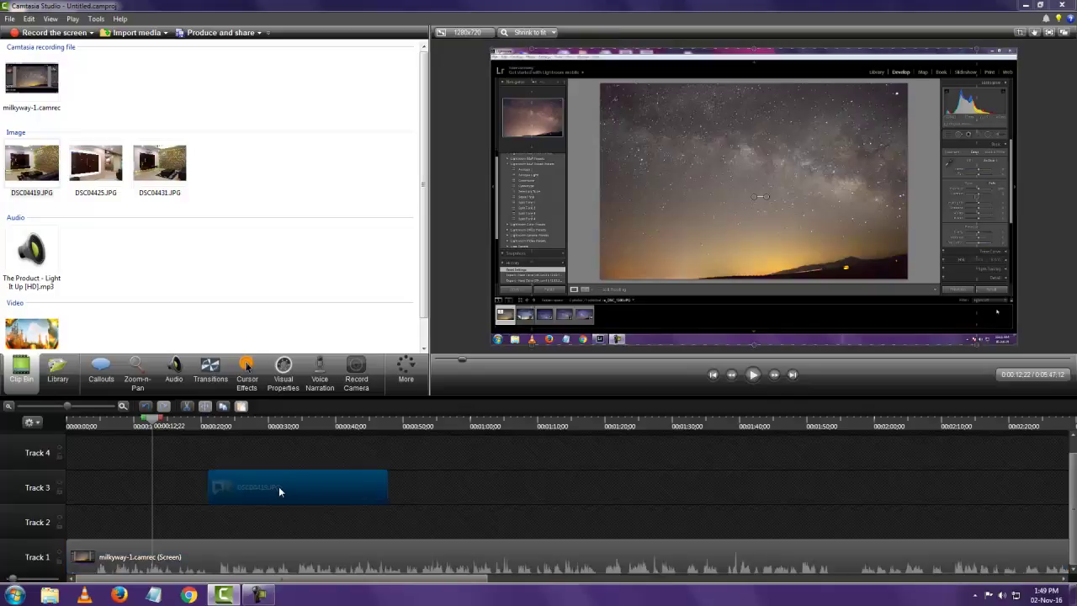
pyautogui.rightClick(279, 490)
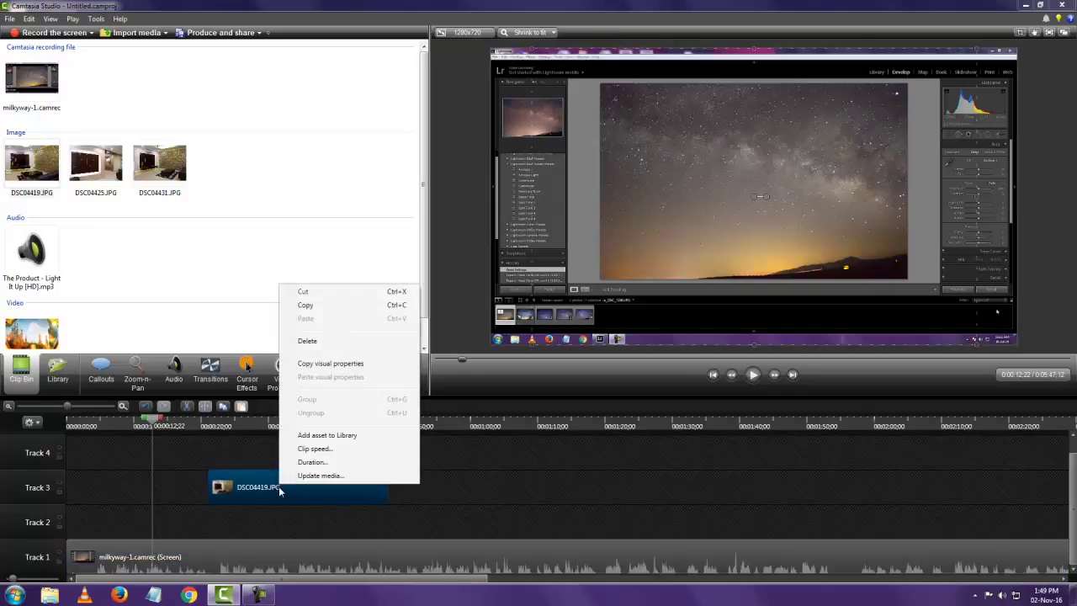
pyautogui.click(327, 342)
pyautogui.moveTo(153, 423); pyautogui.dragTo(71, 424)
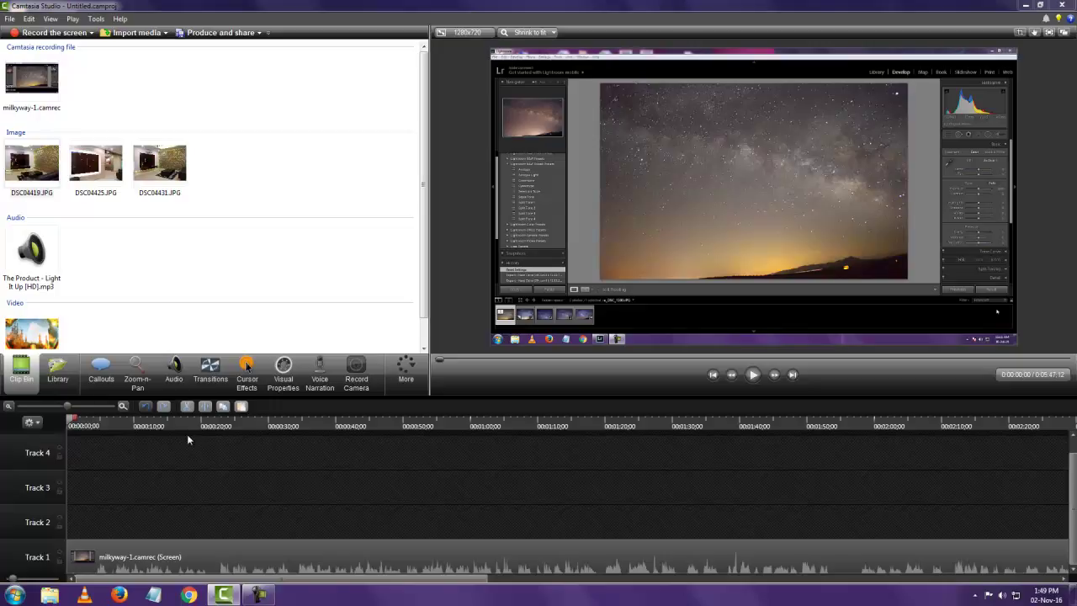
# Select the Track 1 screen clip and position the playhead near 0:00:21.
pyautogui.moveTo(74, 421); pyautogui.dragTo(219, 452)
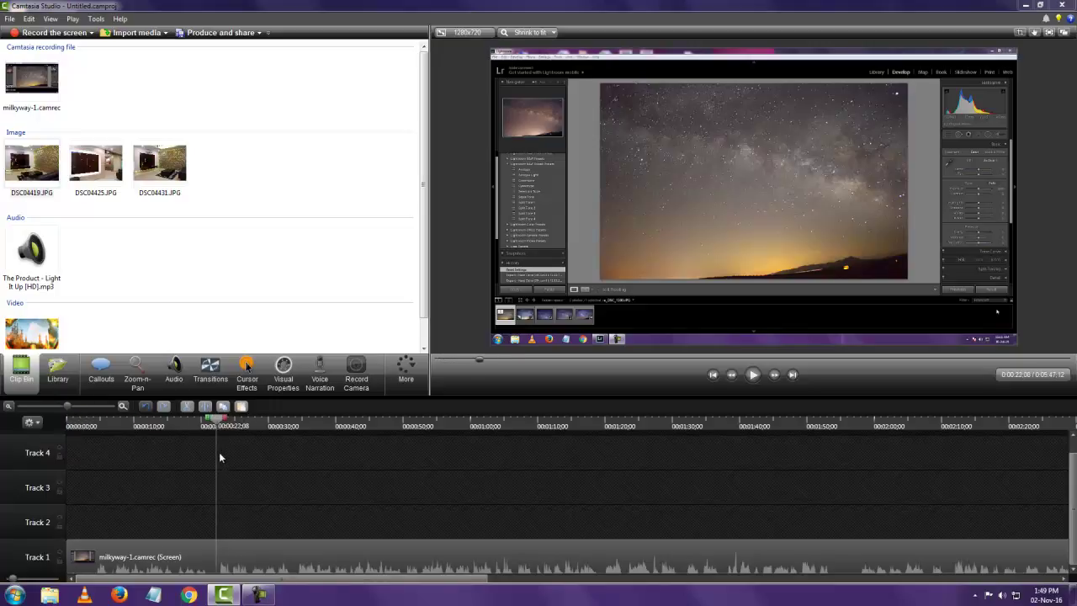
pyautogui.click(249, 570)
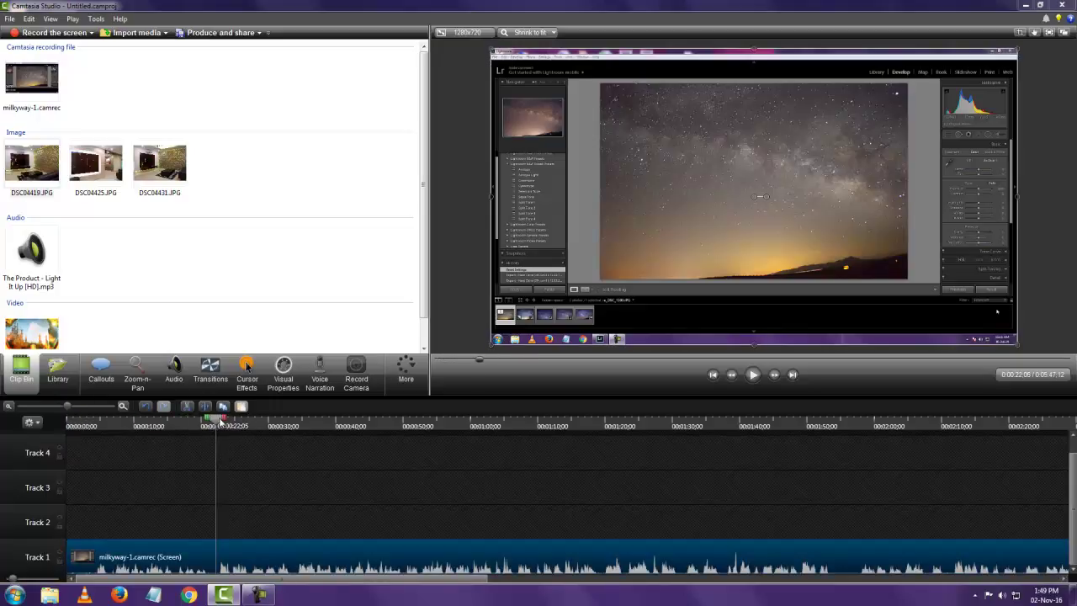
pyautogui.click(606, 425)
pyautogui.moveTo(606, 425); pyautogui.dragTo(213, 446)
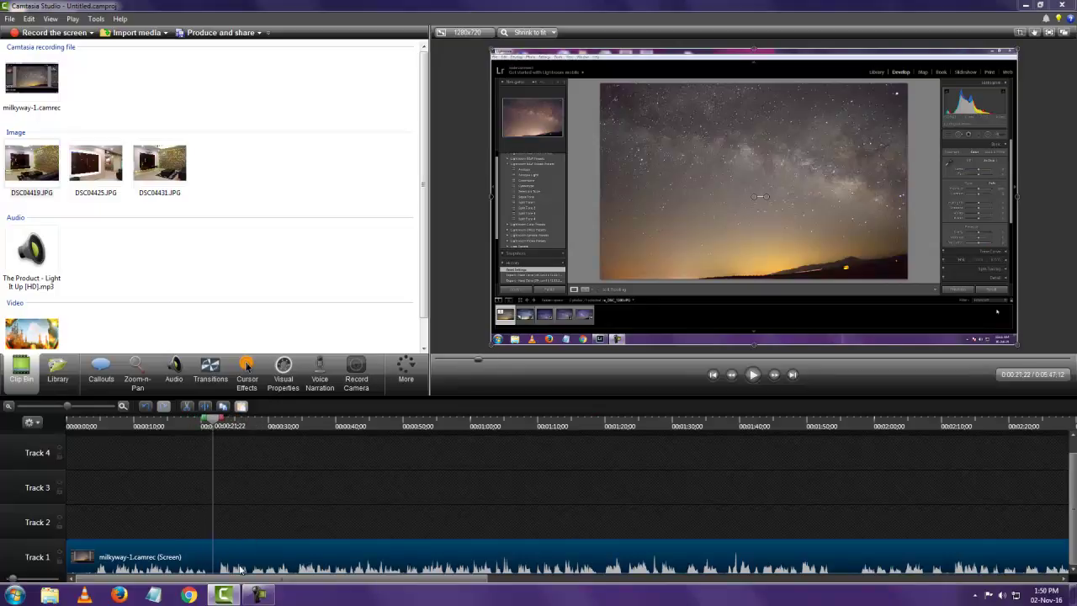
# Split the Track 1 clip at 0:00:21;22, then move the playhead to 0:01:56;13.
pyautogui.rightClick(212, 422)
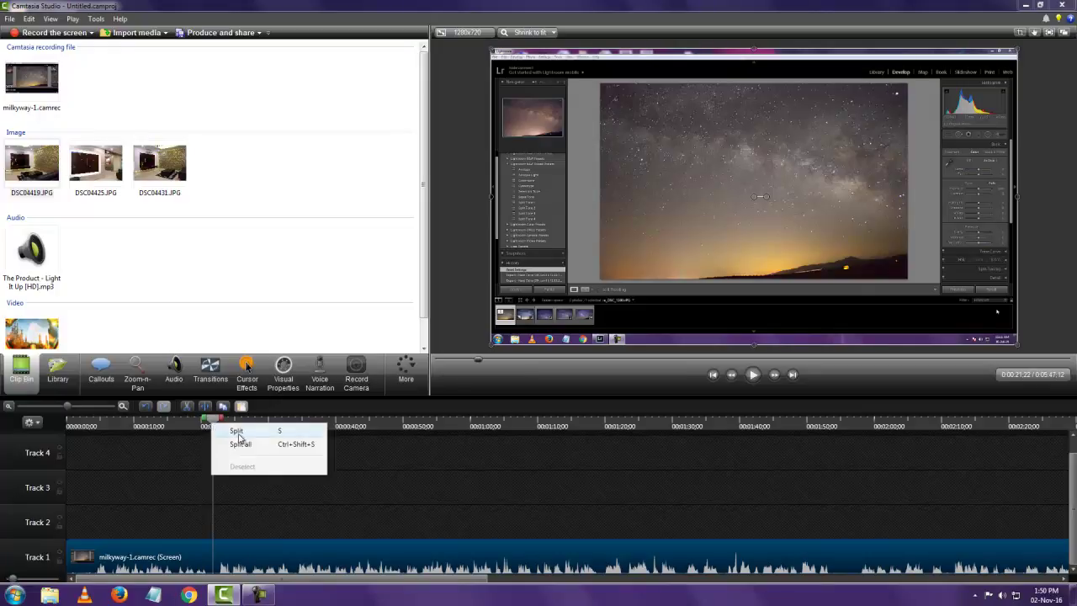
pyautogui.click(232, 498)
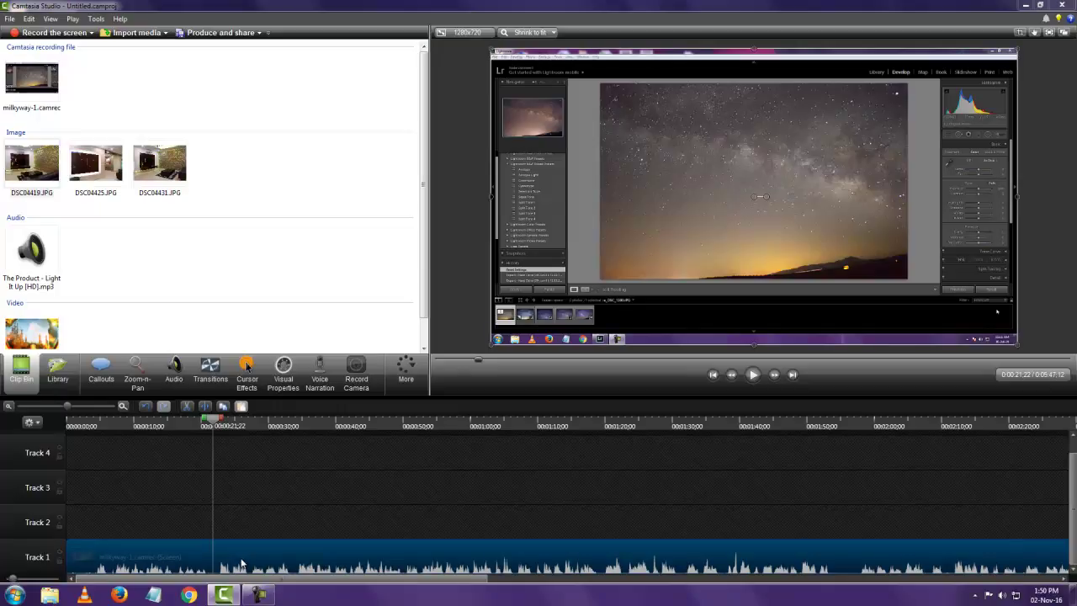
pyautogui.rightClick(213, 423)
pyautogui.click(229, 431)
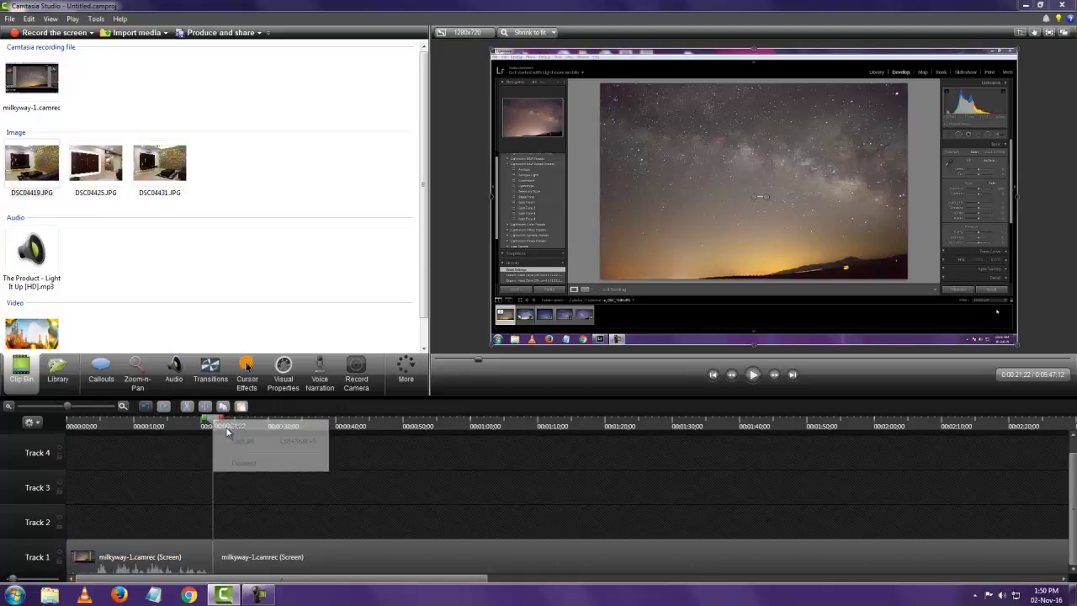
pyautogui.moveTo(215, 421); pyautogui.dragTo(854, 424)
pyautogui.click(849, 423)
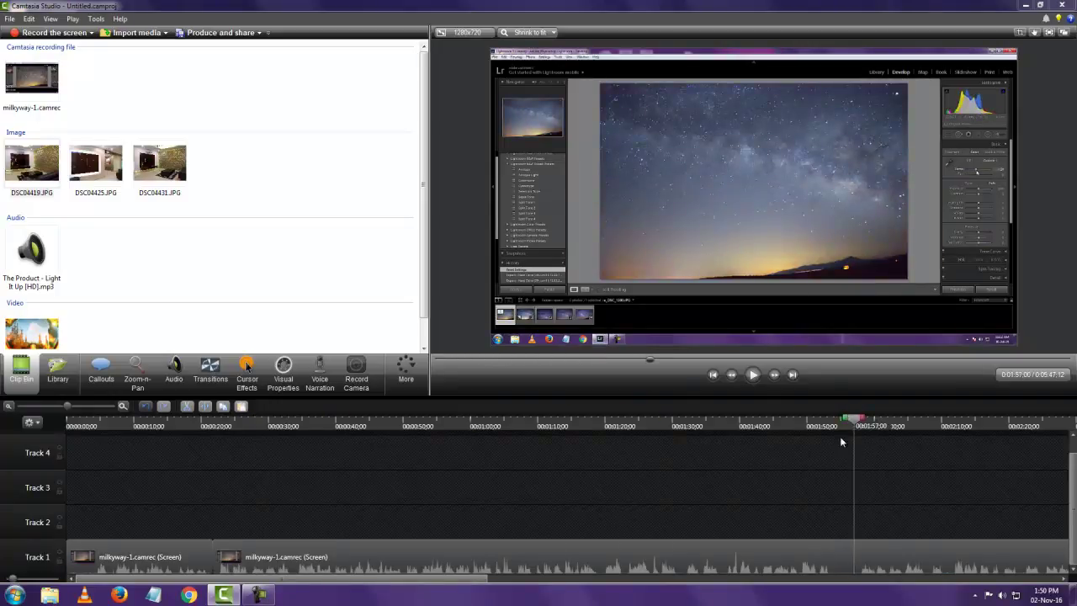
# Split only the Track 1 clip at 0:01:56;25, undoing an all-tracks split first.
pyautogui.click(796, 547)
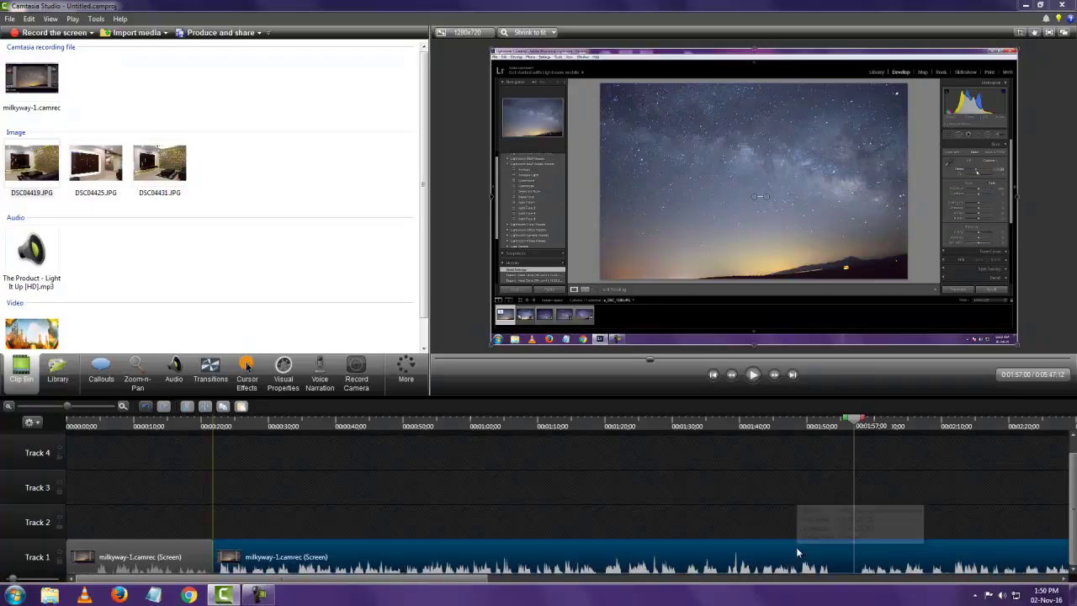
pyautogui.rightClick(855, 420)
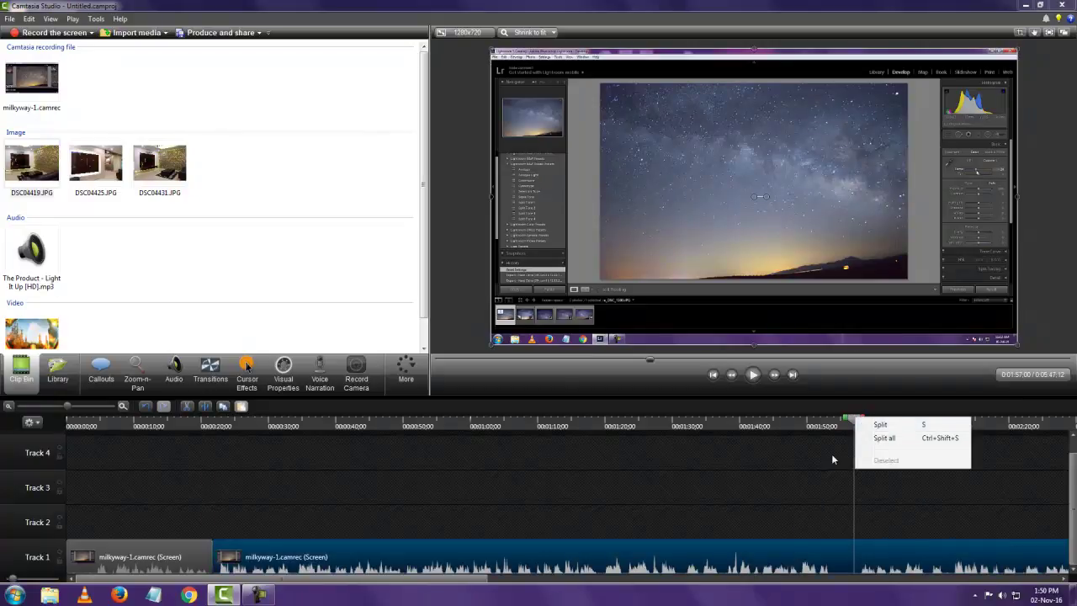
pyautogui.click(819, 485)
pyautogui.click(819, 484)
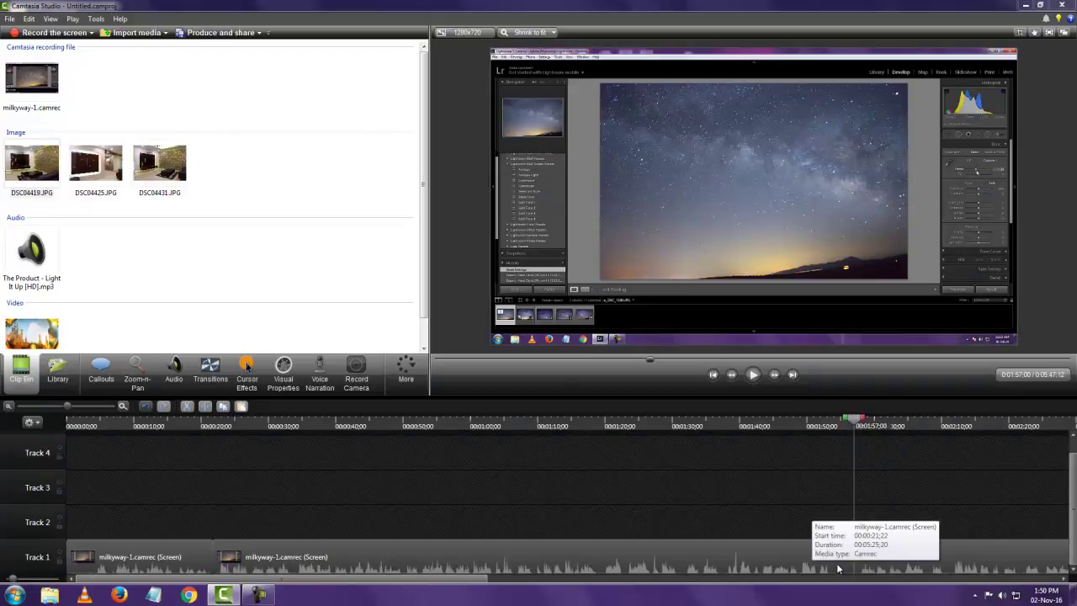
pyautogui.rightClick(853, 421)
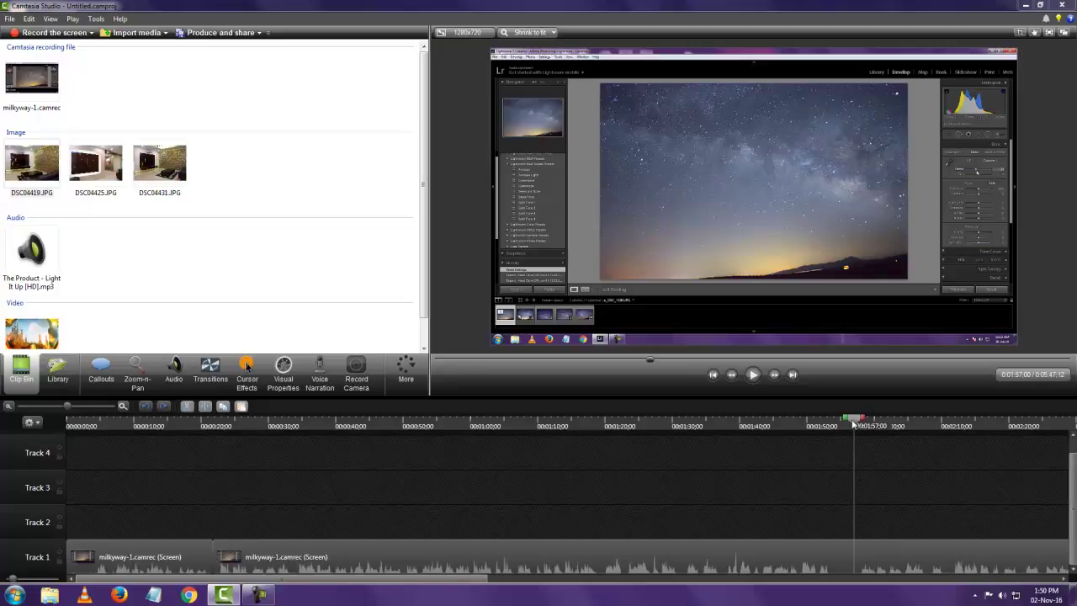
pyautogui.moveTo(853, 423); pyautogui.dragTo(852, 420)
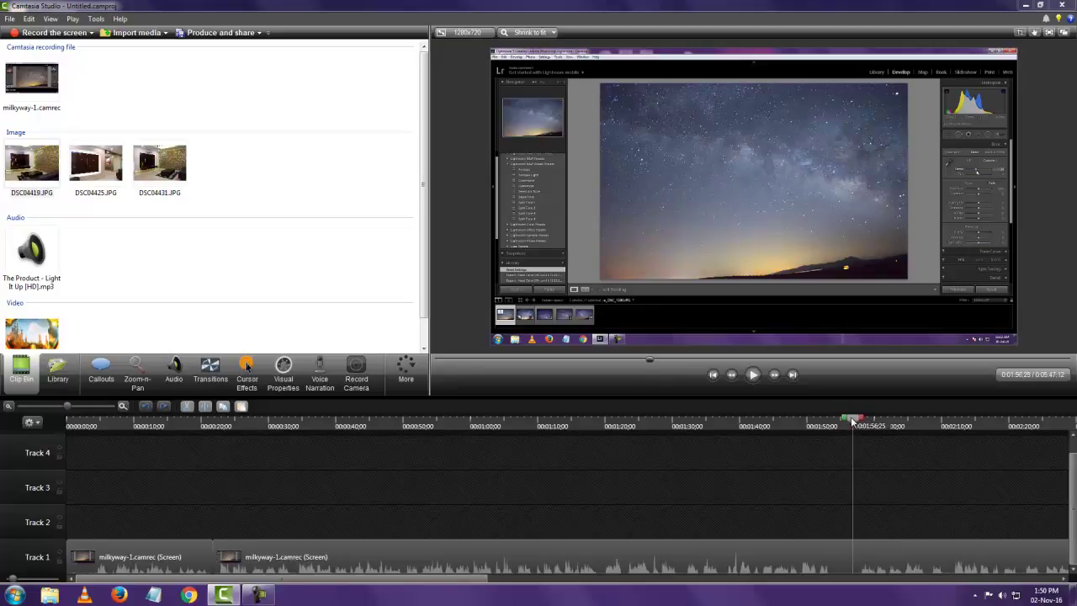
pyautogui.rightClick(852, 421)
pyautogui.click(875, 445)
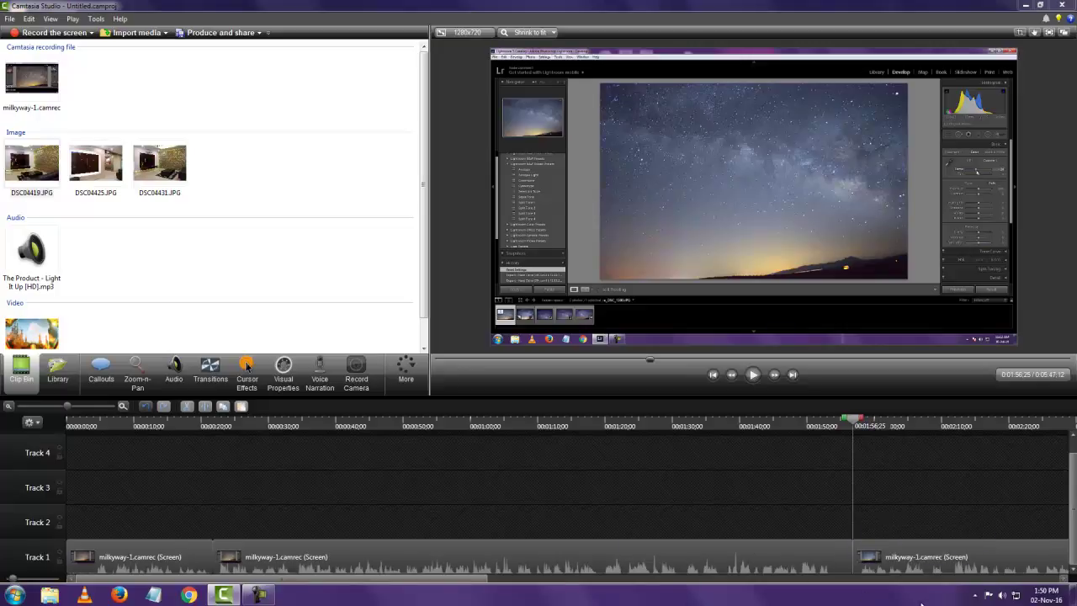
pyautogui.hotkey('ctrl', 'z')
pyautogui.click(875, 560)
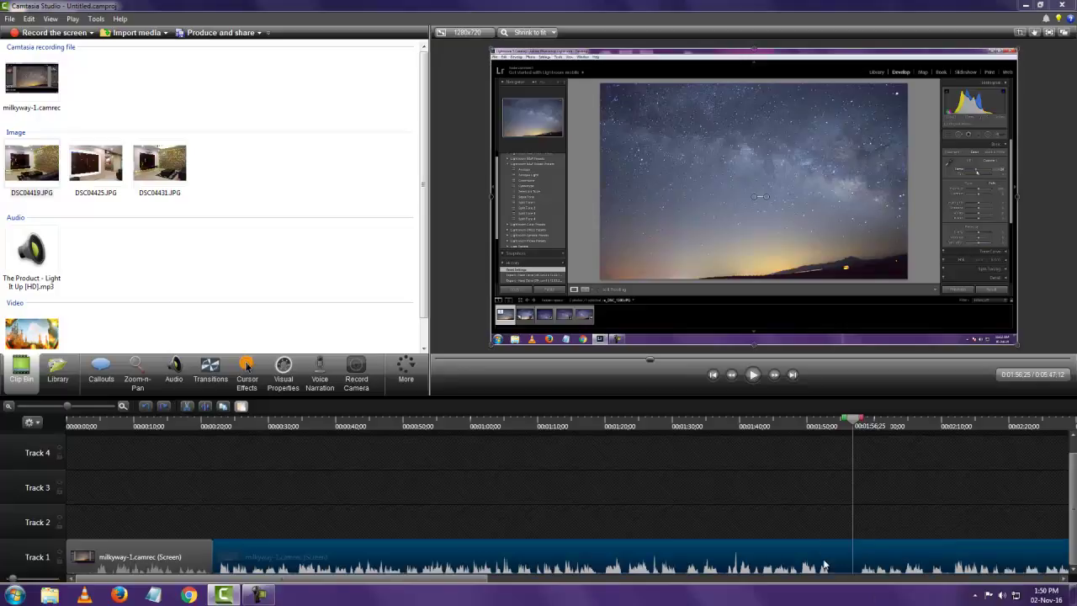
pyautogui.rightClick(853, 421)
pyautogui.click(875, 426)
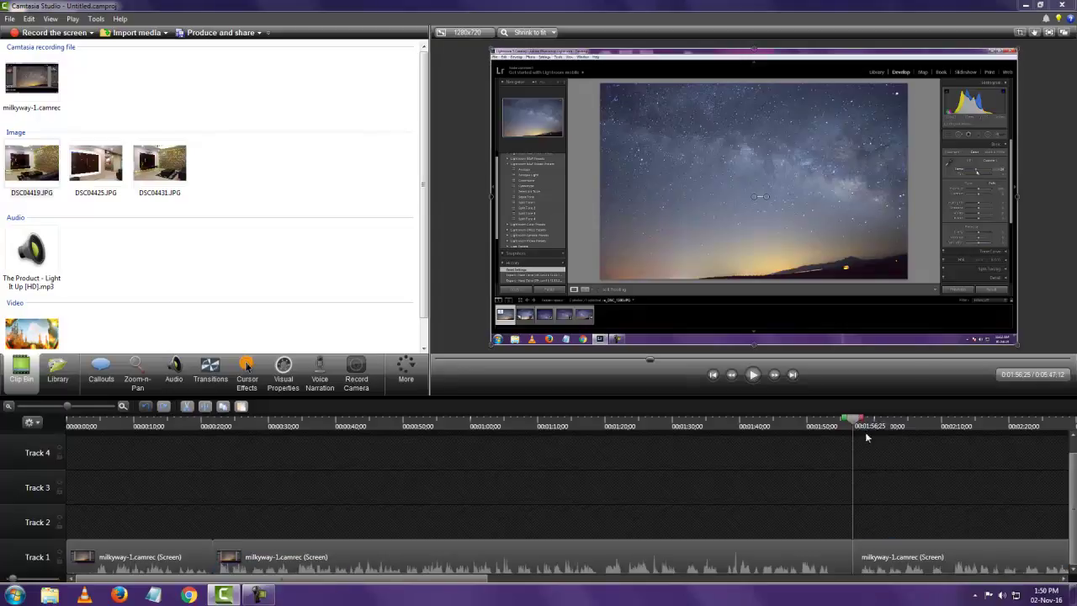
# Delete the middle clip and slide the last clip left against the first to close the gap.
pyautogui.moveTo(855, 420); pyautogui.dragTo(410, 476)
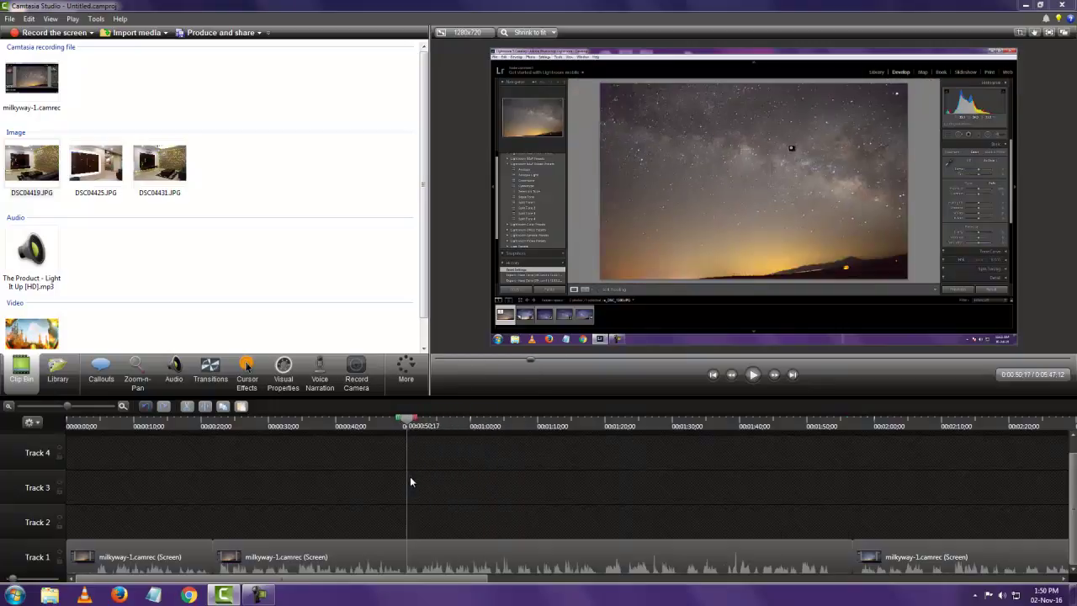
pyautogui.click(522, 554)
pyautogui.rightClick(521, 555)
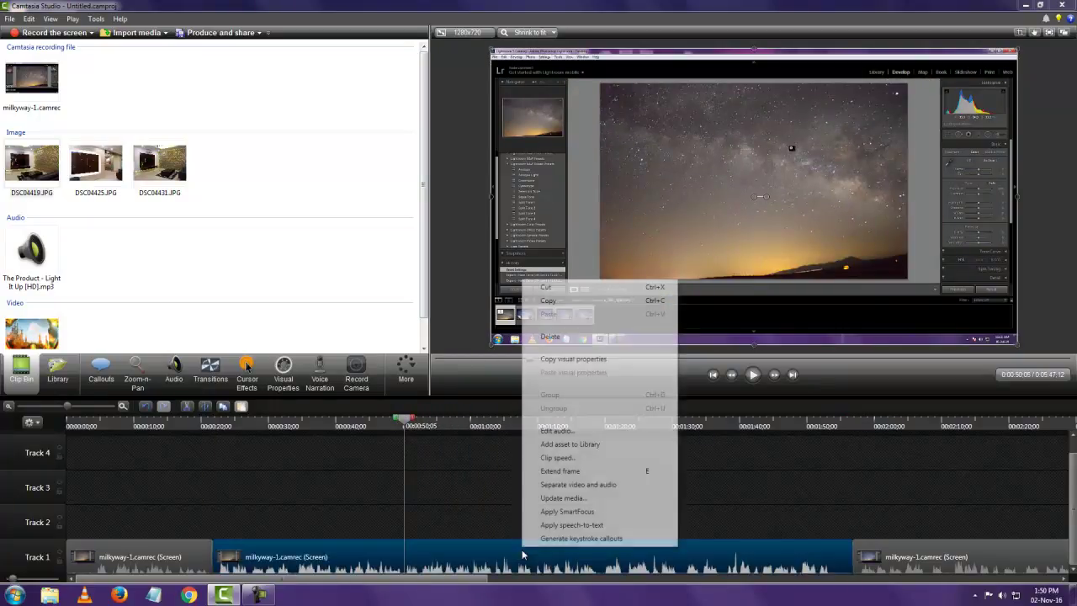
pyautogui.click(568, 340)
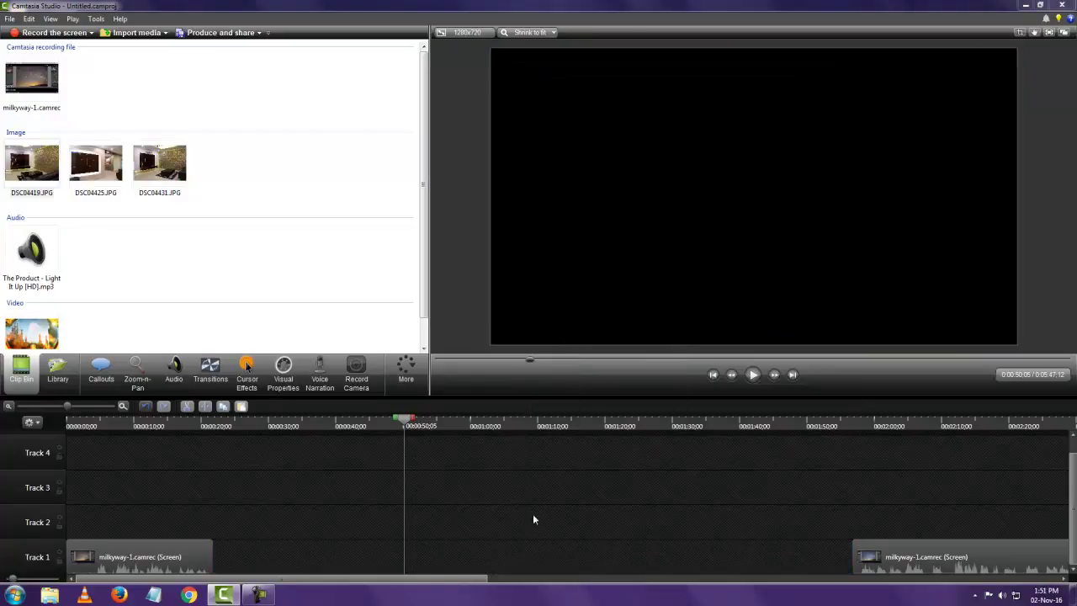
pyautogui.moveTo(237, 552); pyautogui.dragTo(834, 563)
pyautogui.moveTo(928, 556); pyautogui.dragTo(268, 568)
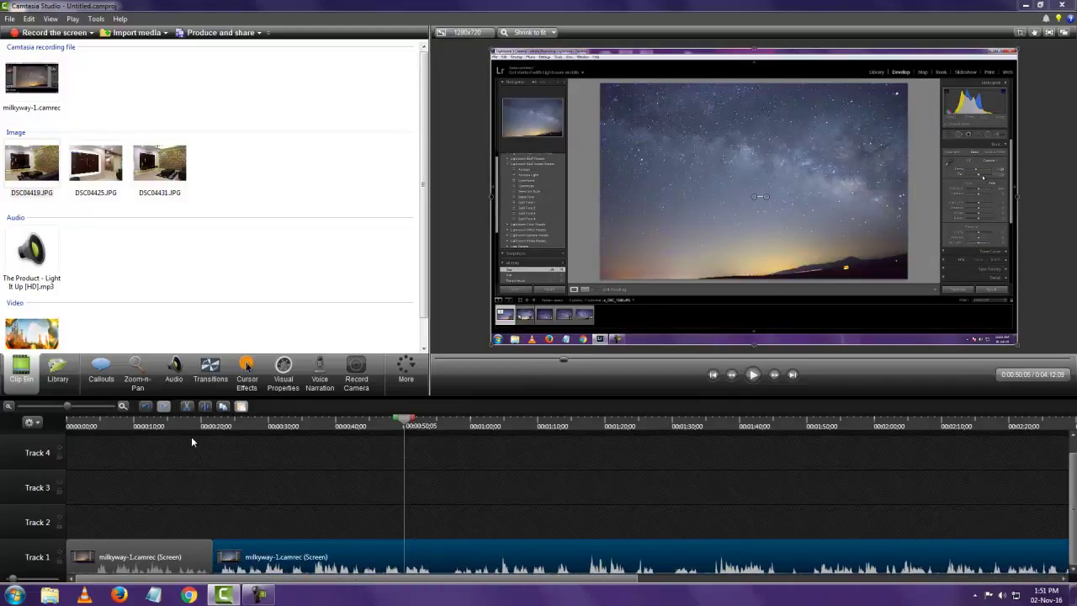
# Preview the join around 0:00:21 and zoom the timeline out to the 0:04:12 end.
pyautogui.moveTo(192, 424)
pyautogui.mouseDown()
pyautogui.moveTo(231, 426)
pyautogui.moveTo(190, 446)
pyautogui.moveTo(260, 448)
pyautogui.moveTo(202, 438)
pyautogui.mouseUp()
pyautogui.click(354, 498)
pyautogui.moveTo(423, 180); pyautogui.dragTo(425, 152)
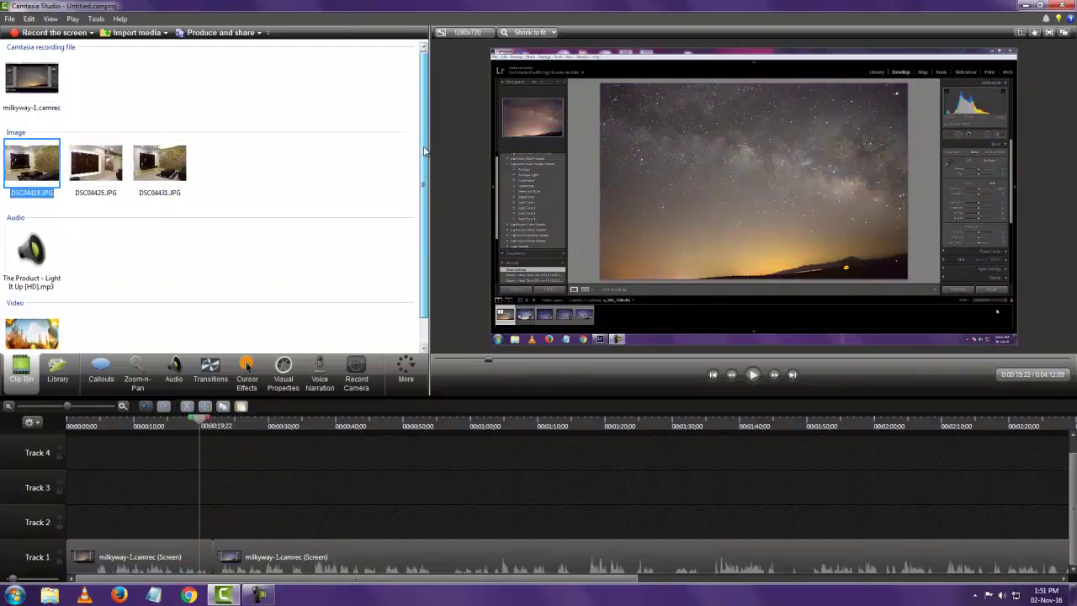
pyautogui.moveTo(204, 420); pyautogui.dragTo(182, 480)
pyautogui.moveTo(183, 423); pyautogui.dragTo(160, 426)
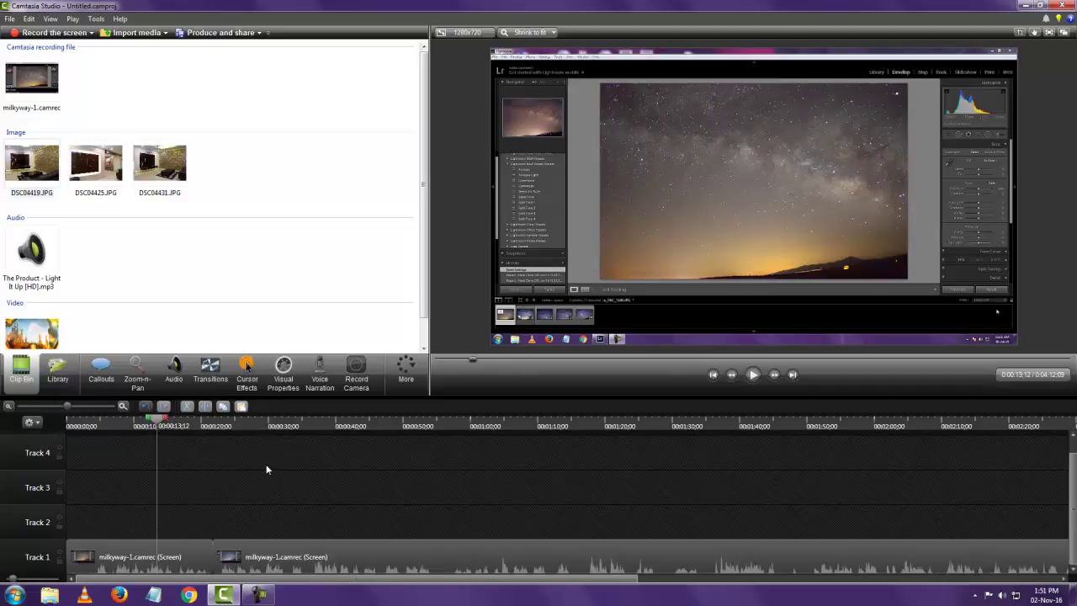
pyautogui.moveTo(313, 579); pyautogui.dragTo(691, 578)
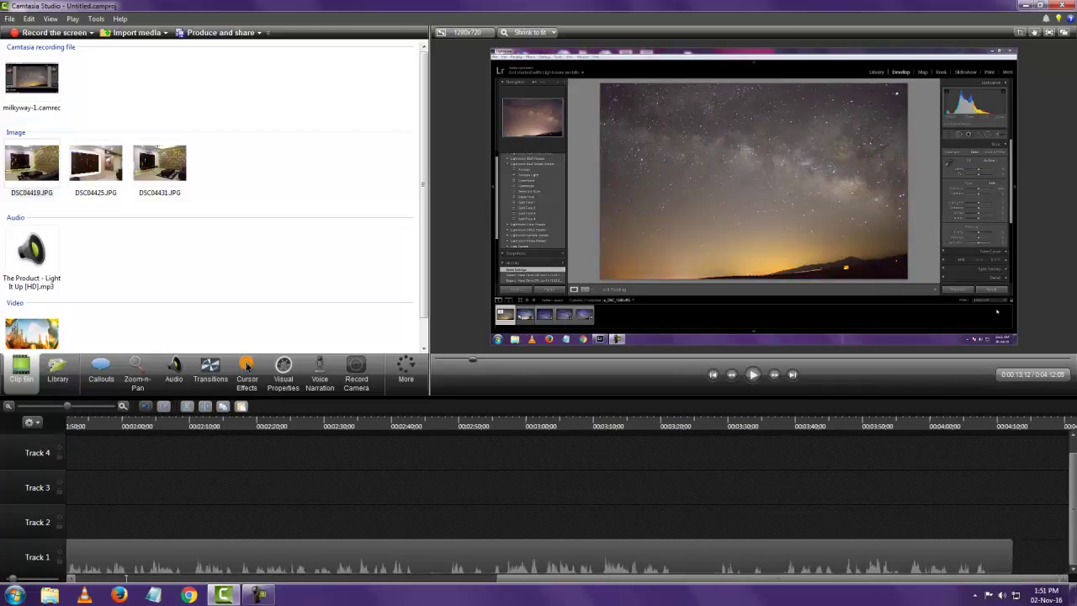
pyautogui.click(8, 406)
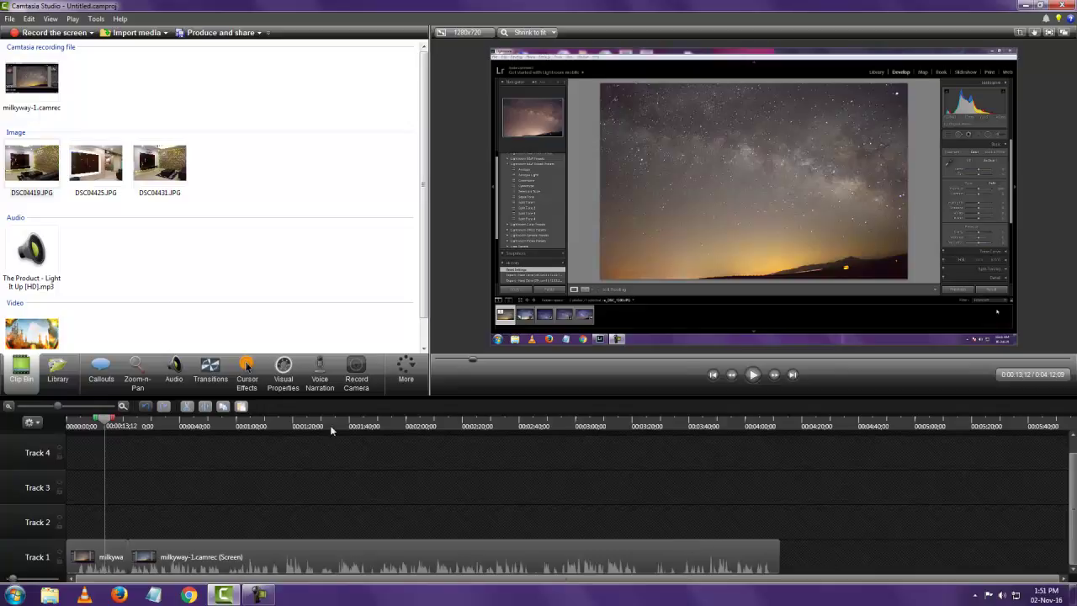
pyautogui.moveTo(108, 426); pyautogui.dragTo(785, 475)
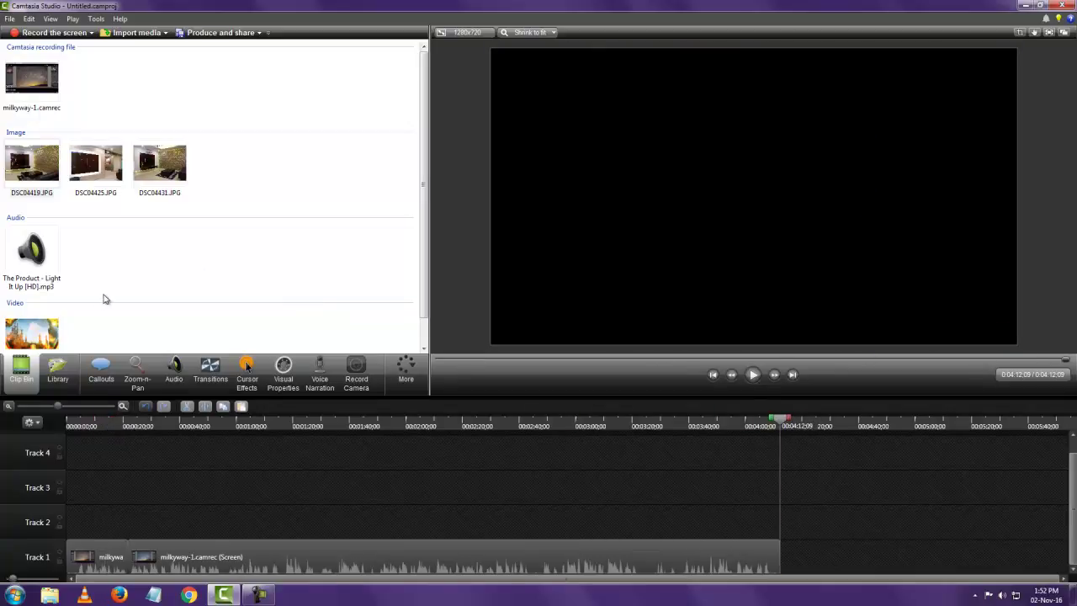
pyautogui.scroll(-1, 415, 157)
pyautogui.click(31, 135)
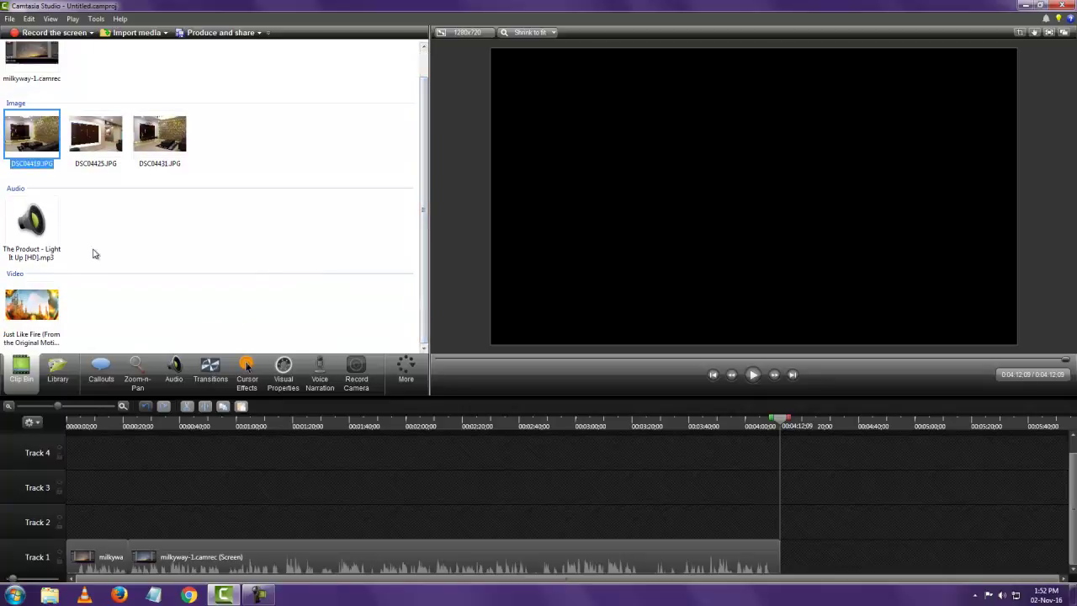
pyautogui.rightClick(34, 309)
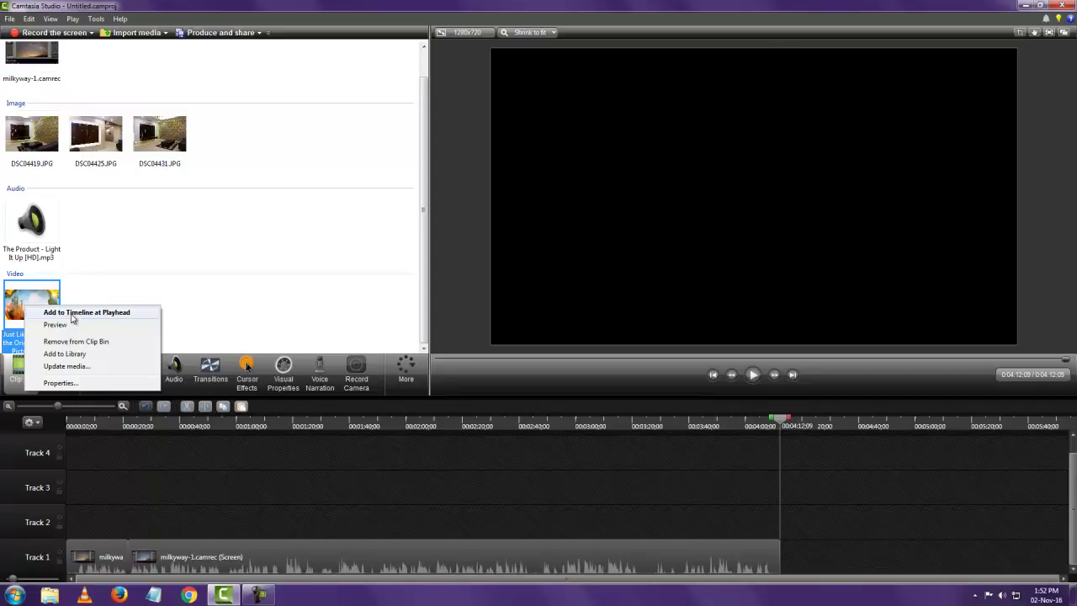
pyautogui.click(72, 313)
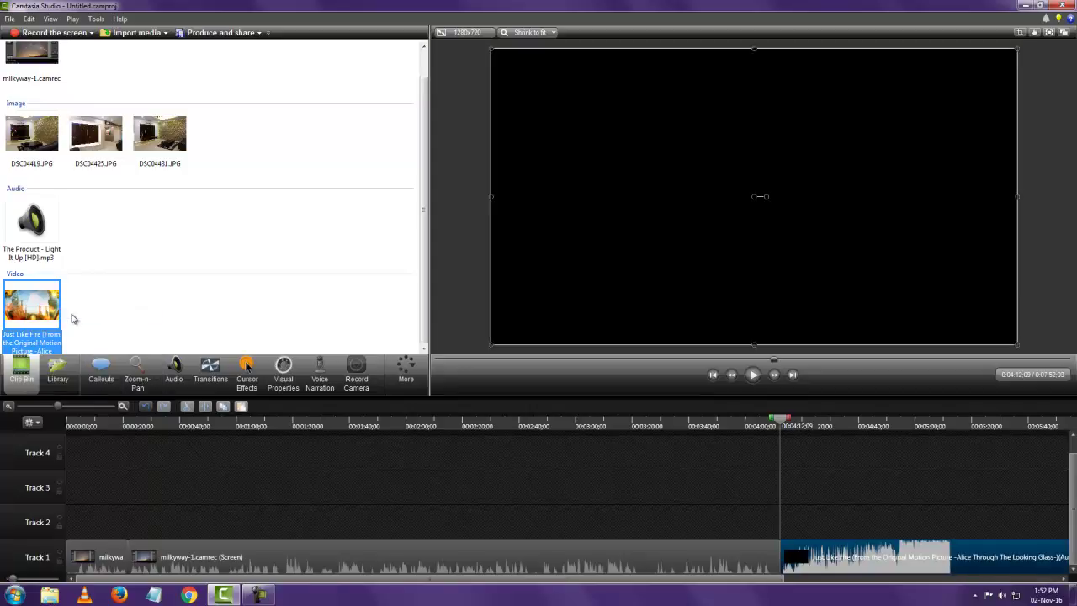
pyautogui.hotkey('ctrl', 'z')
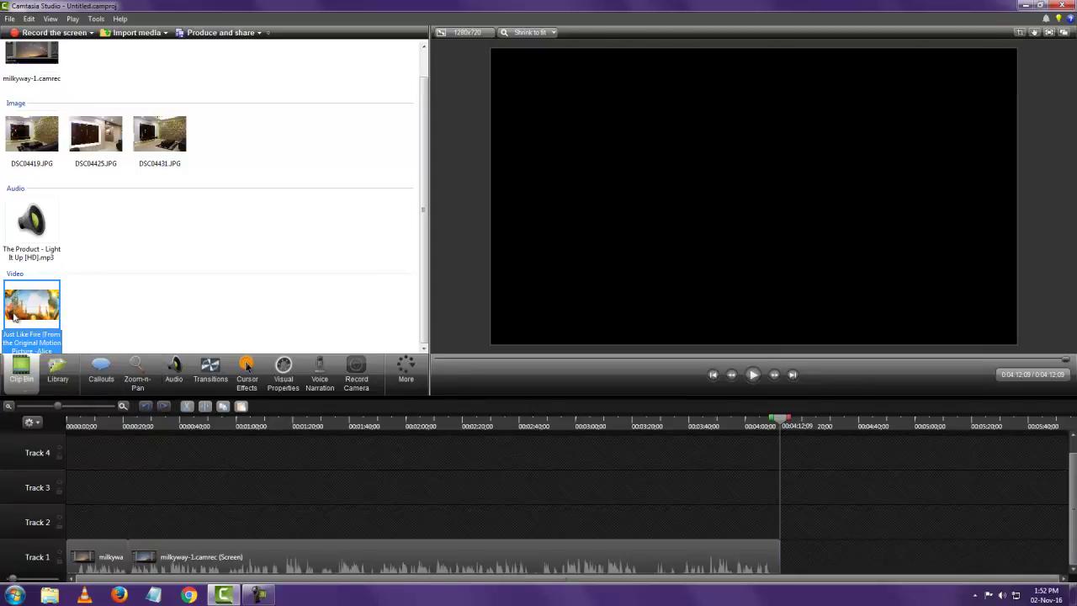
pyautogui.moveTo(814, 560); pyautogui.dragTo(814, 561)
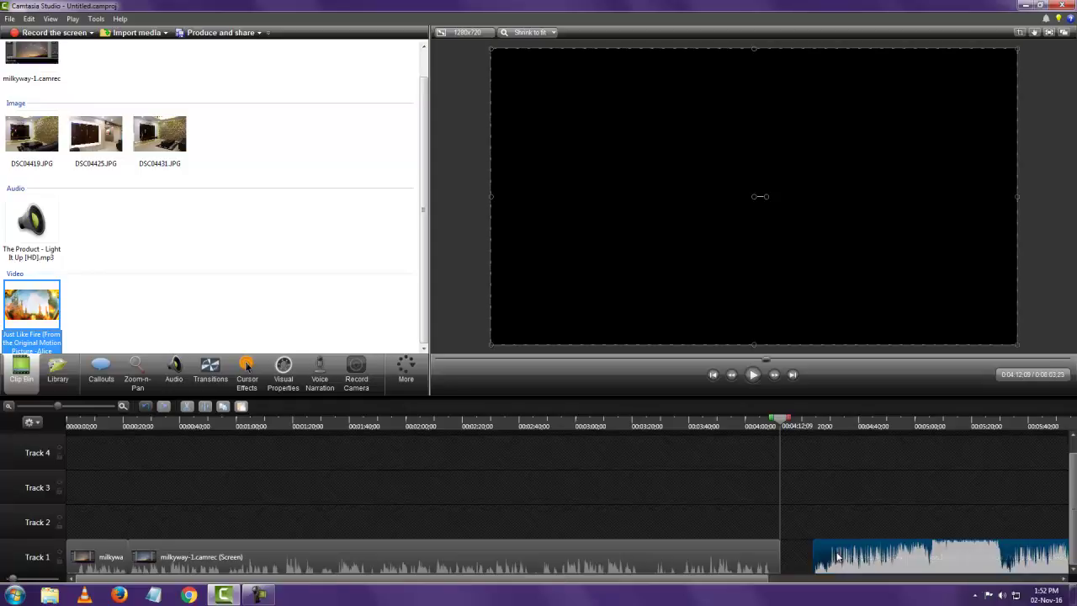
pyautogui.rightClick(52, 308)
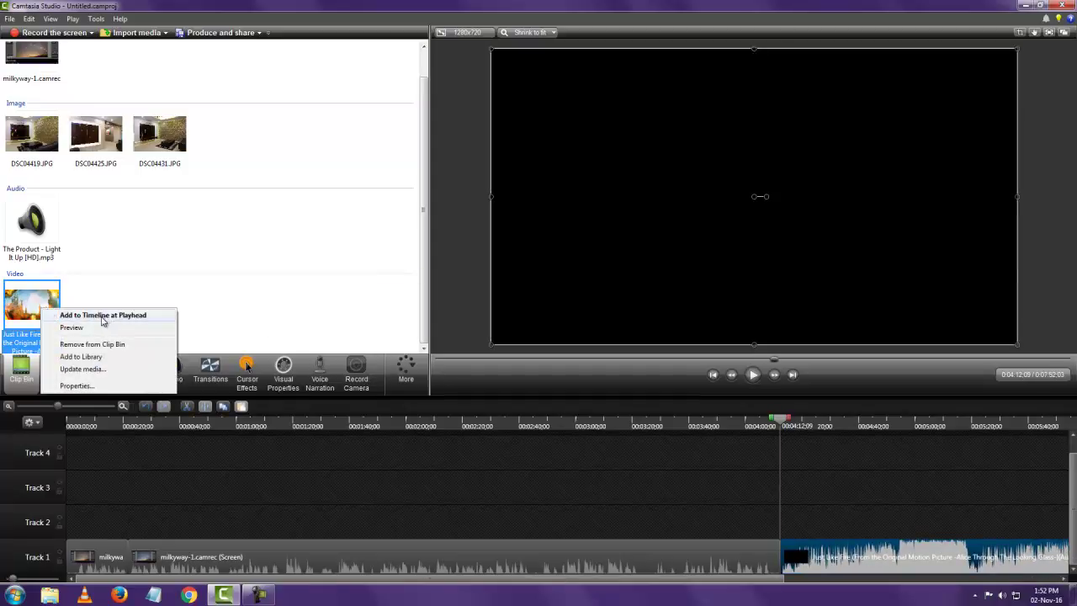
pyautogui.click(242, 302)
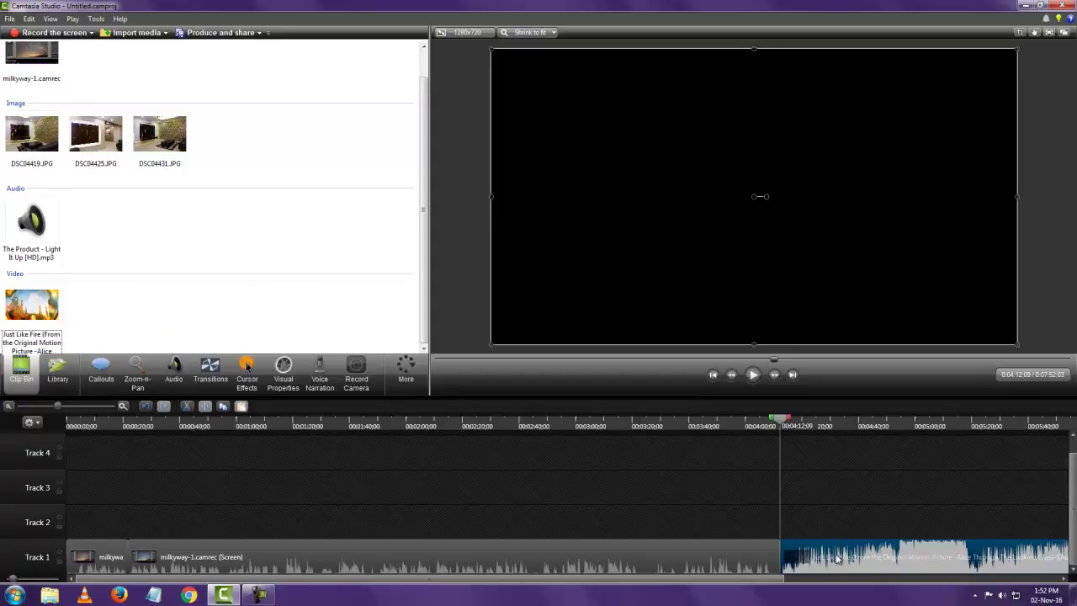
pyautogui.press('Delete')
pyautogui.moveTo(783, 425); pyautogui.dragTo(429, 446)
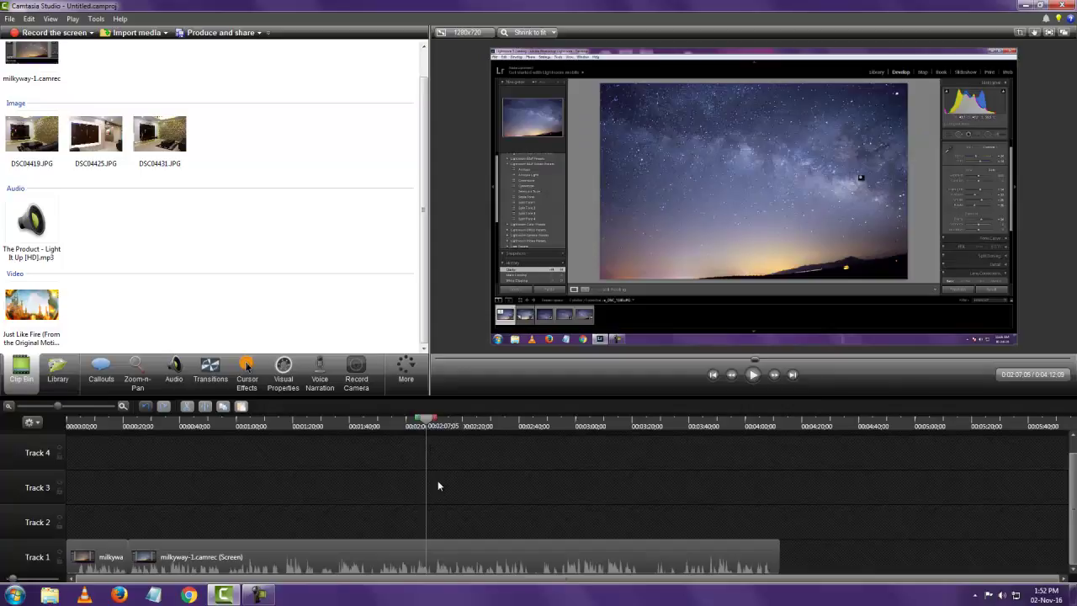
pyautogui.rightClick(12, 297)
pyautogui.click(73, 302)
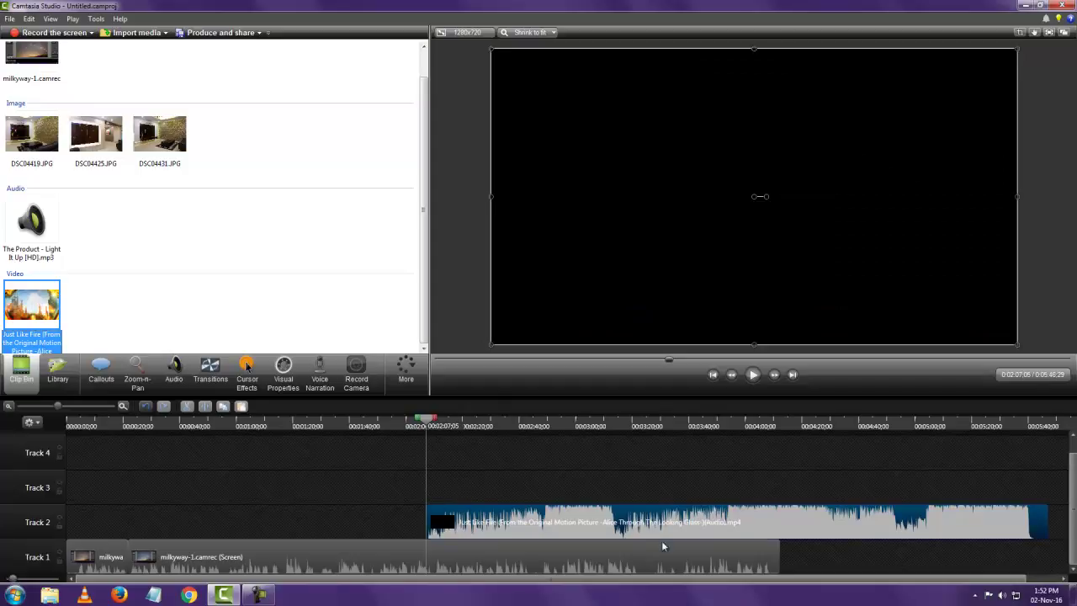
pyautogui.click(427, 568)
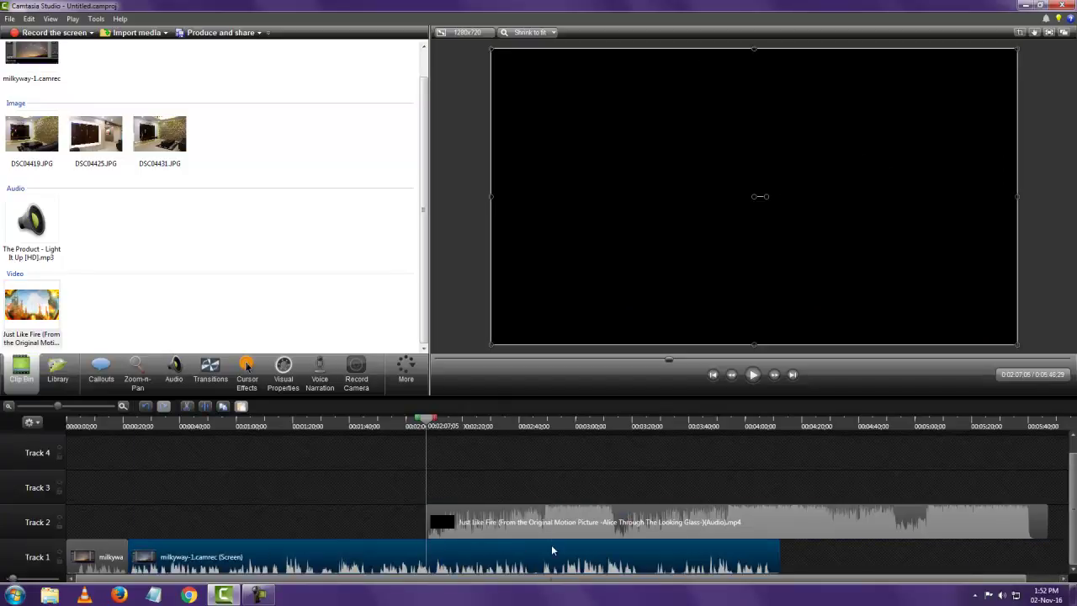
pyautogui.click(532, 521)
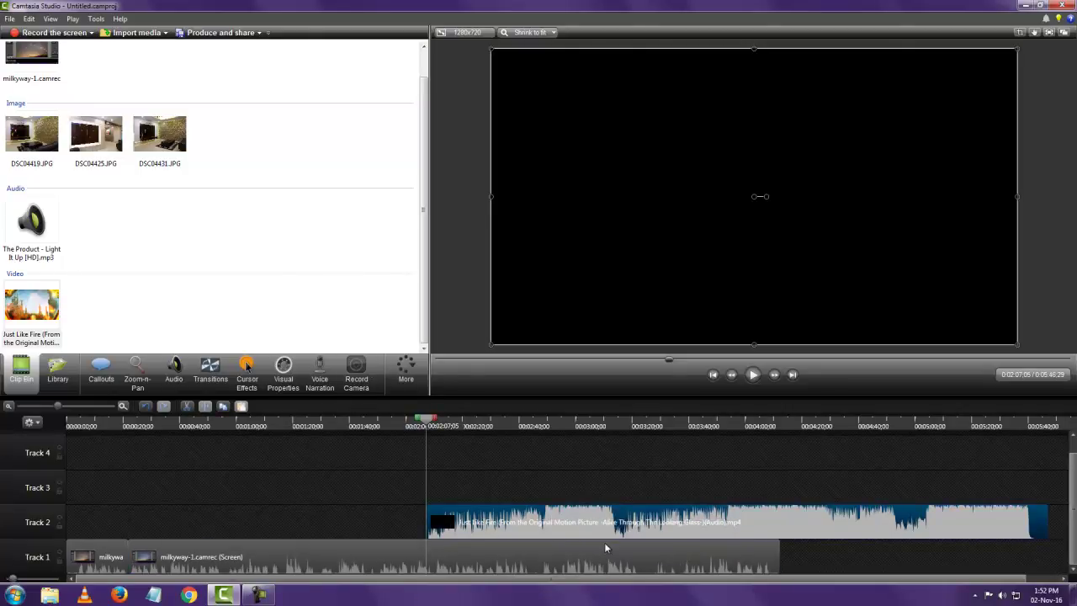
pyautogui.press('Delete')
pyautogui.moveTo(519, 419); pyautogui.dragTo(781, 431)
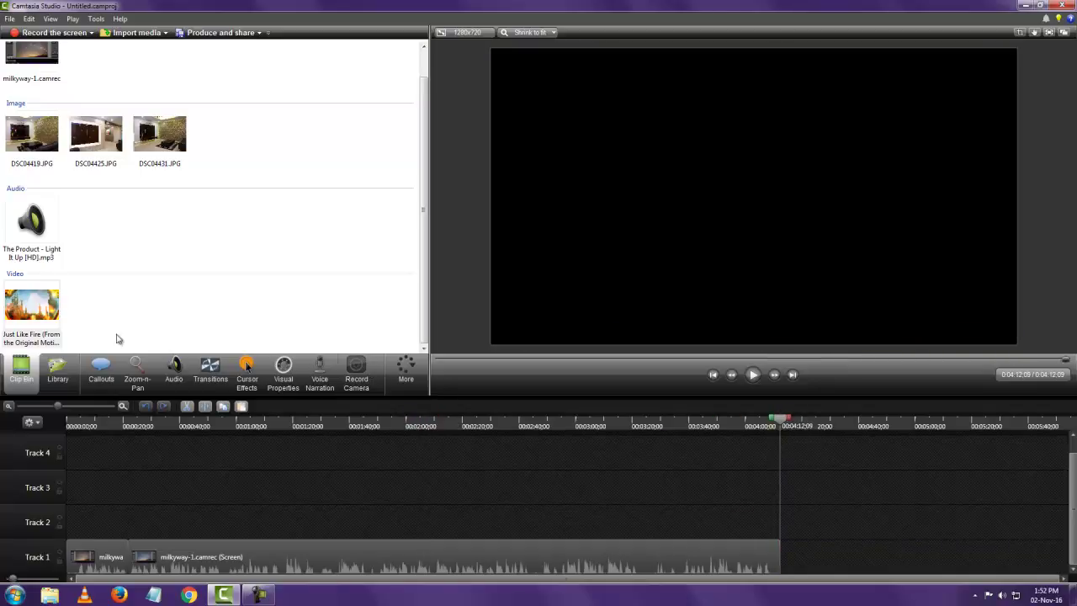
pyautogui.rightClick(53, 308)
pyautogui.click(80, 317)
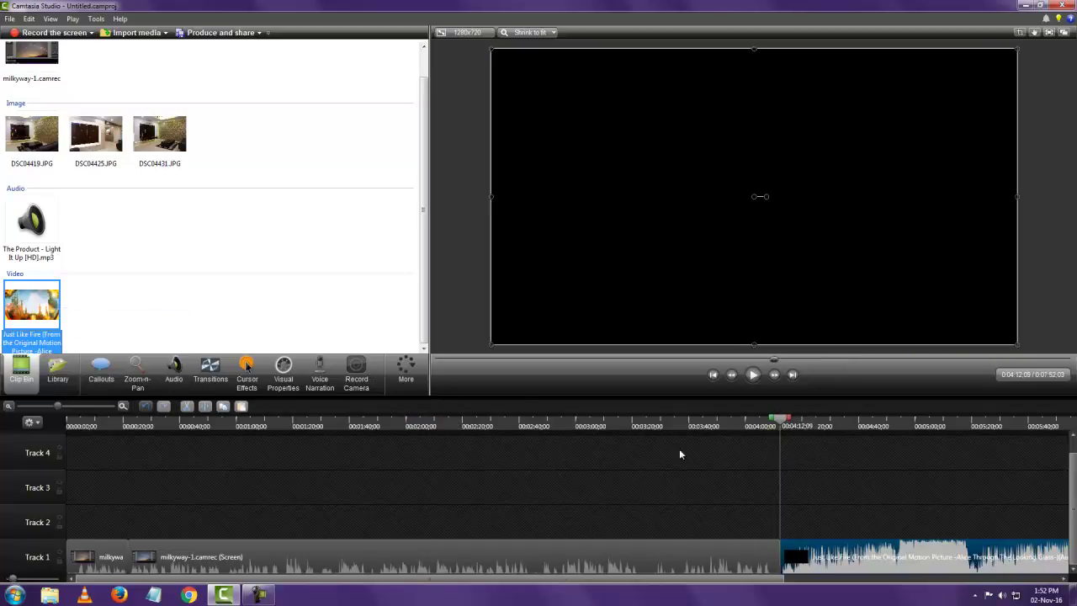
pyautogui.moveTo(770, 580); pyautogui.dragTo(952, 585)
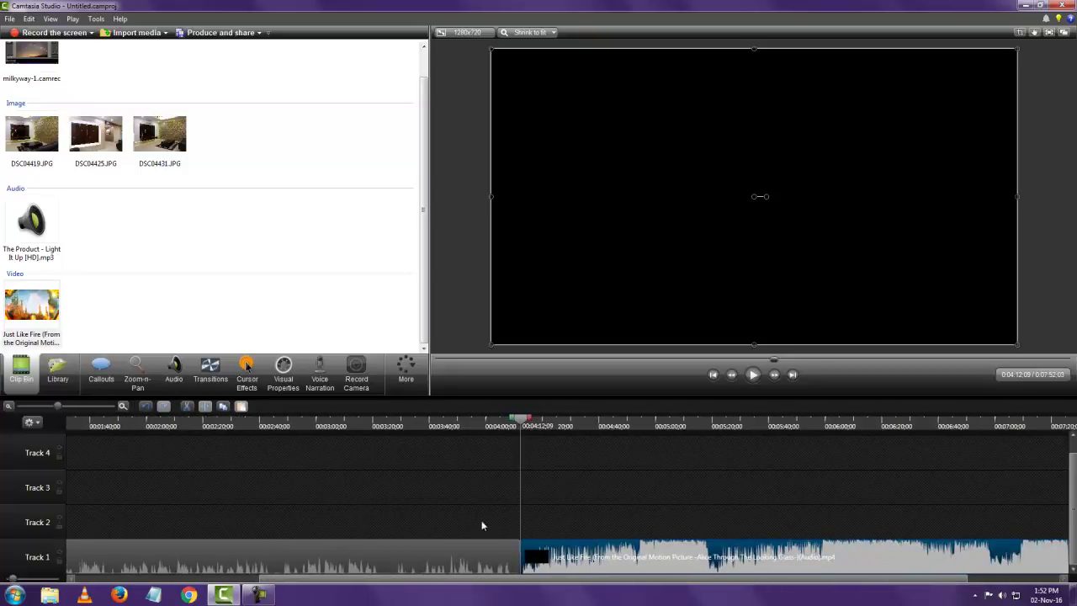
pyautogui.moveTo(587, 581); pyautogui.dragTo(253, 585)
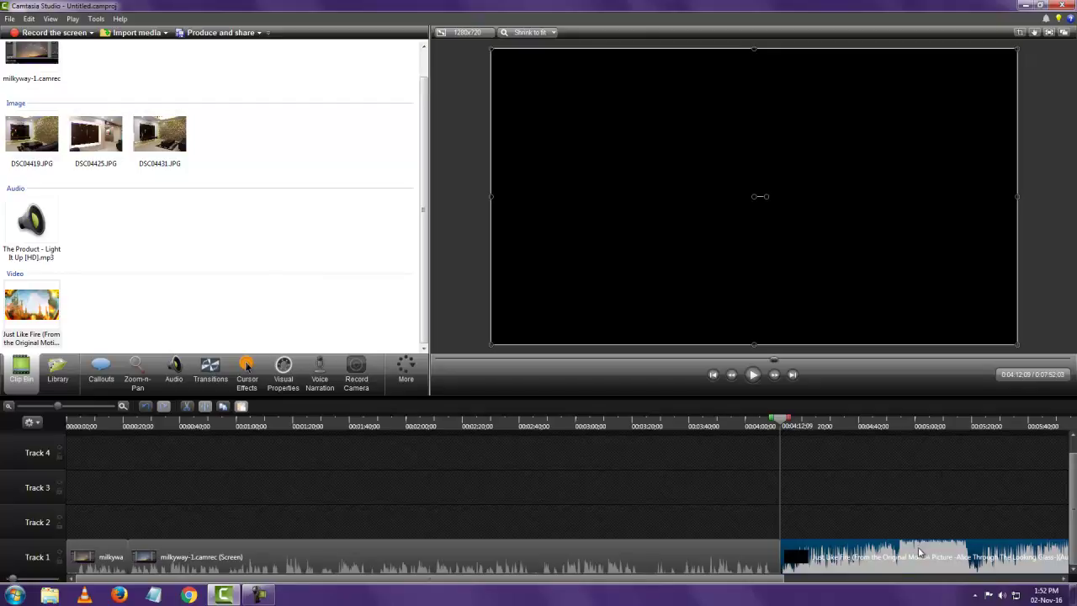
pyautogui.press('Delete')
pyautogui.hotkey('ctrl', 'z')
pyautogui.moveTo(511, 505); pyautogui.dragTo(368, 521)
pyautogui.click(202, 425)
pyautogui.moveTo(202, 425); pyautogui.dragTo(216, 454)
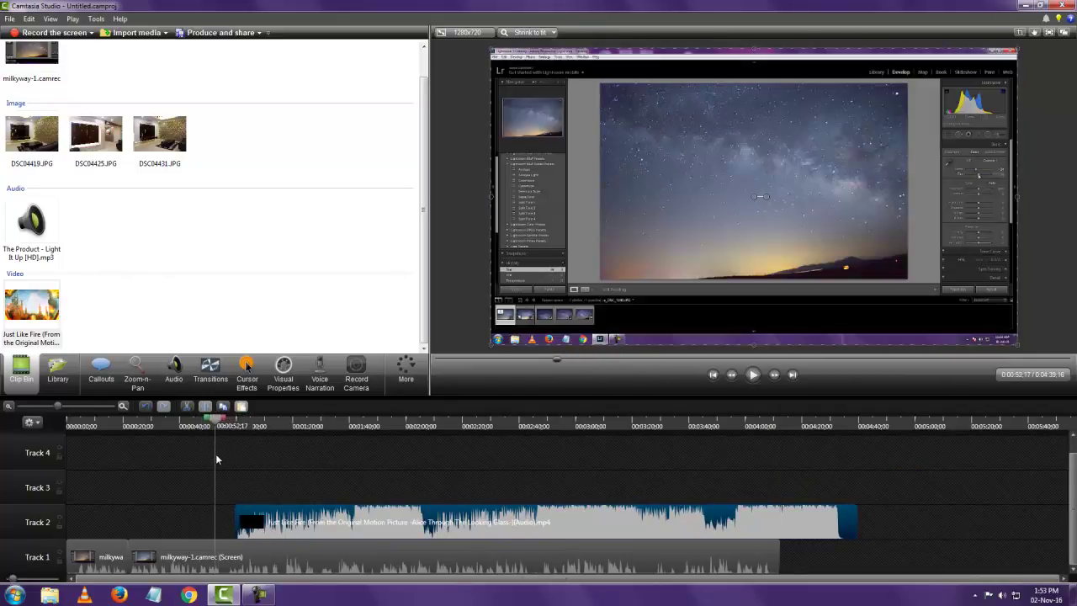
pyautogui.rightClick(325, 517)
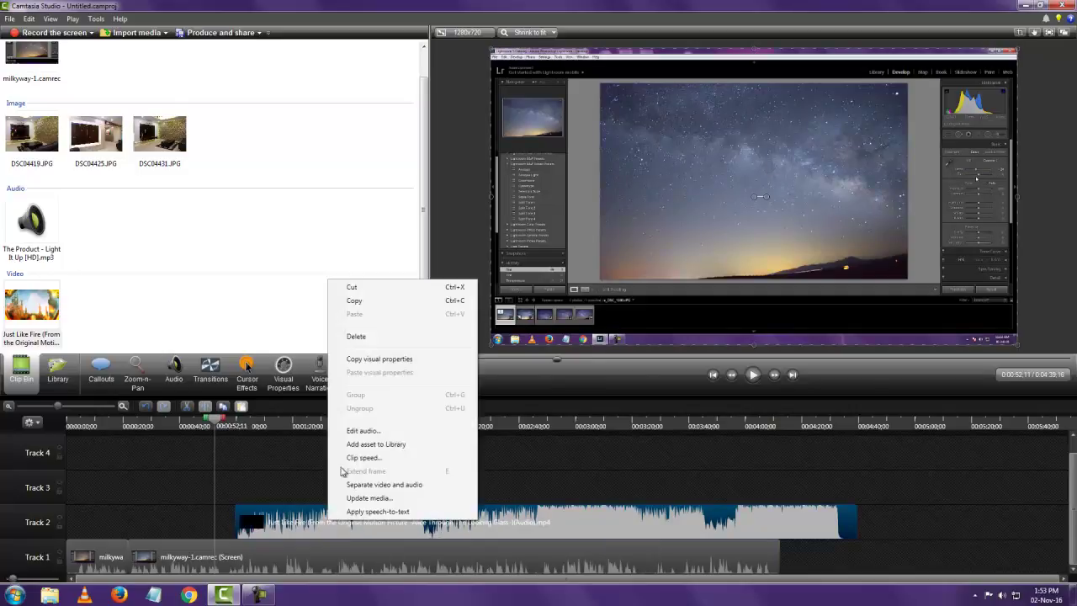
pyautogui.click(373, 338)
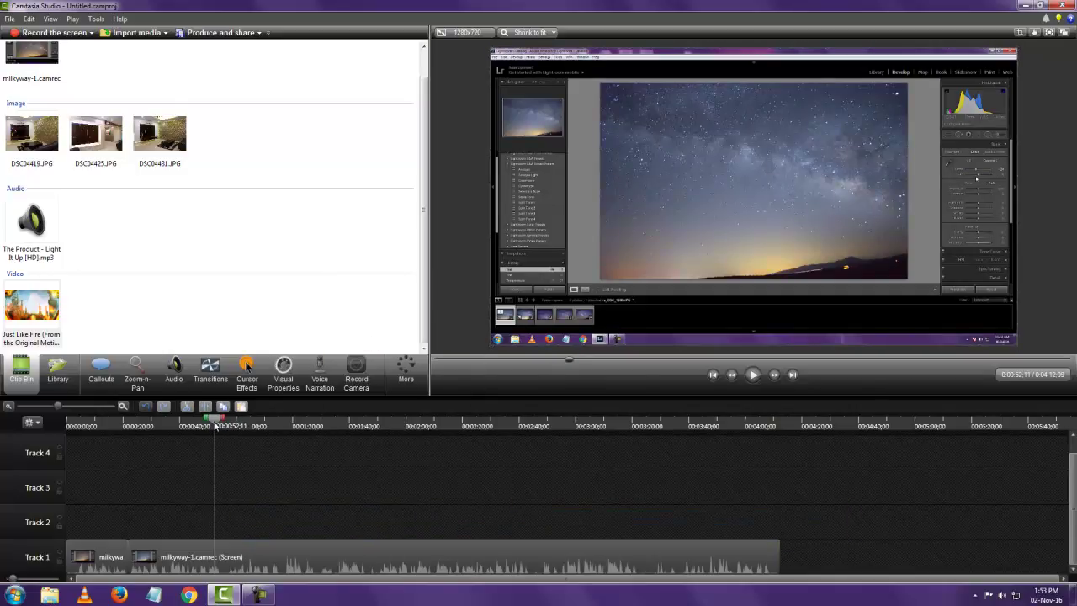
pyautogui.moveTo(216, 420); pyautogui.dragTo(60, 432)
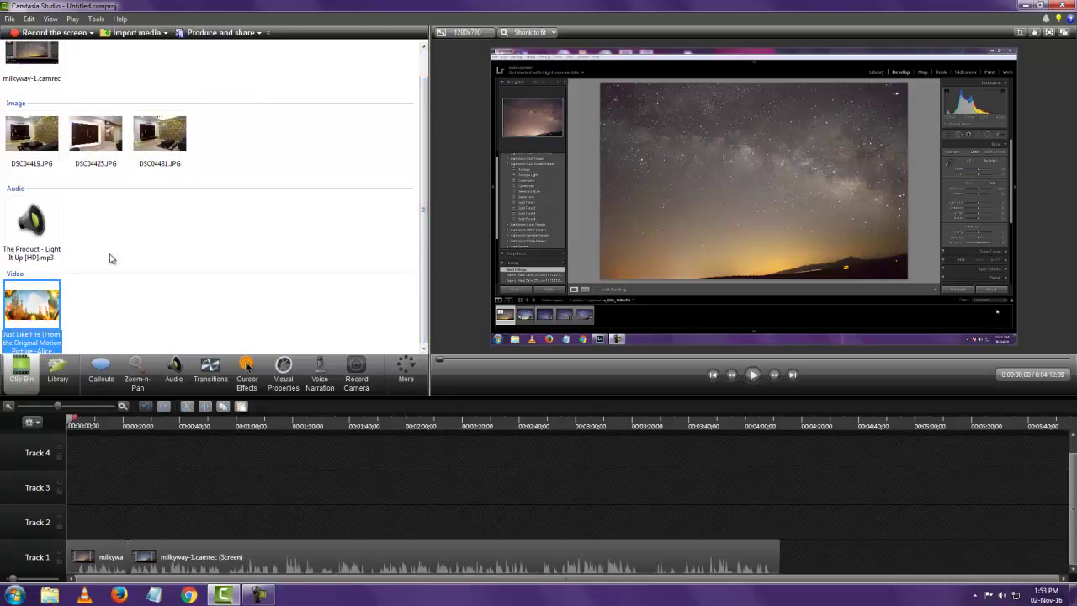
# Switch to the Library and browse the Music - Amity, Theme - All Polished and Theme - Behind a Cloud folders.
pyautogui.click(57, 370)
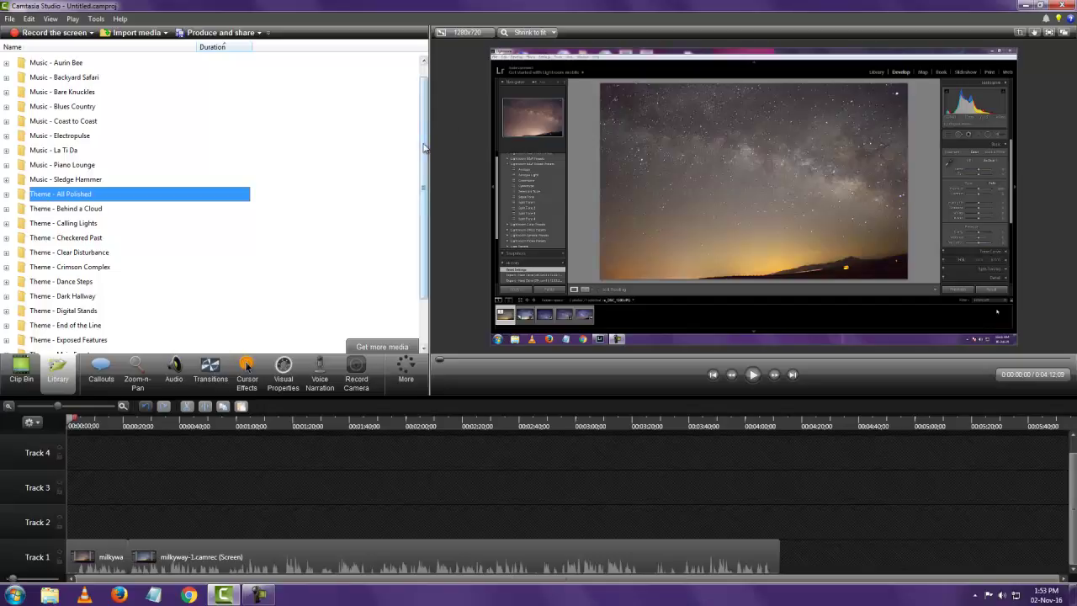
pyautogui.moveTo(428, 144); pyautogui.dragTo(427, 139)
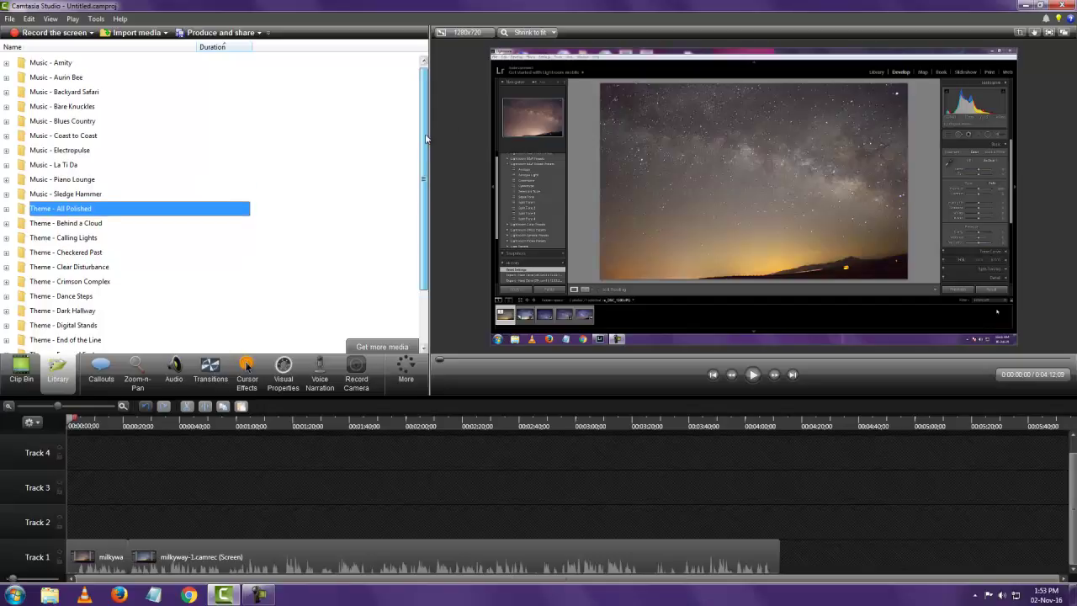
pyautogui.click(7, 63)
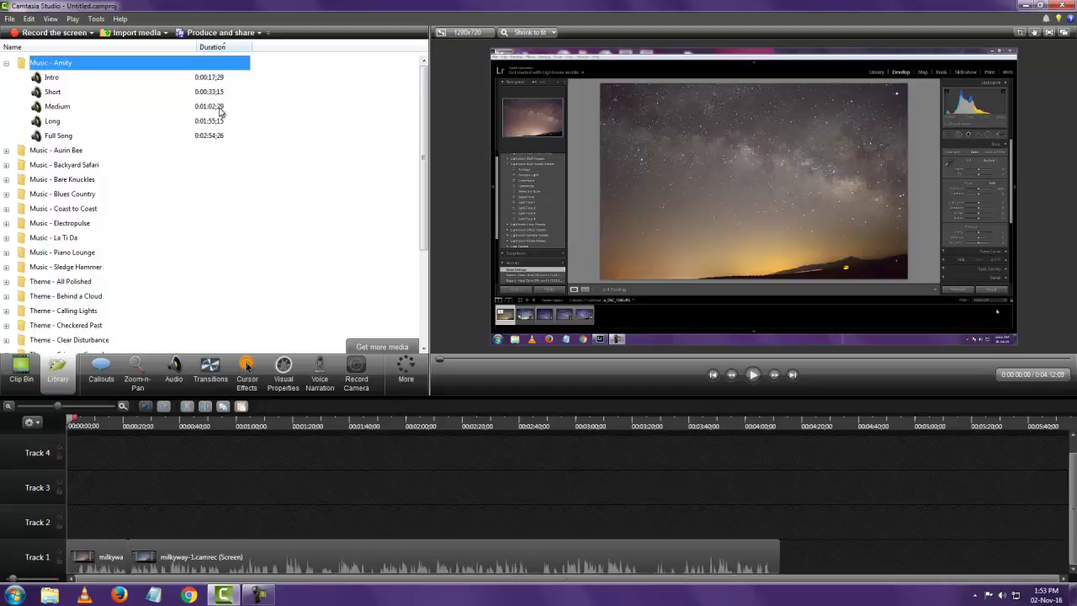
pyautogui.click(7, 63)
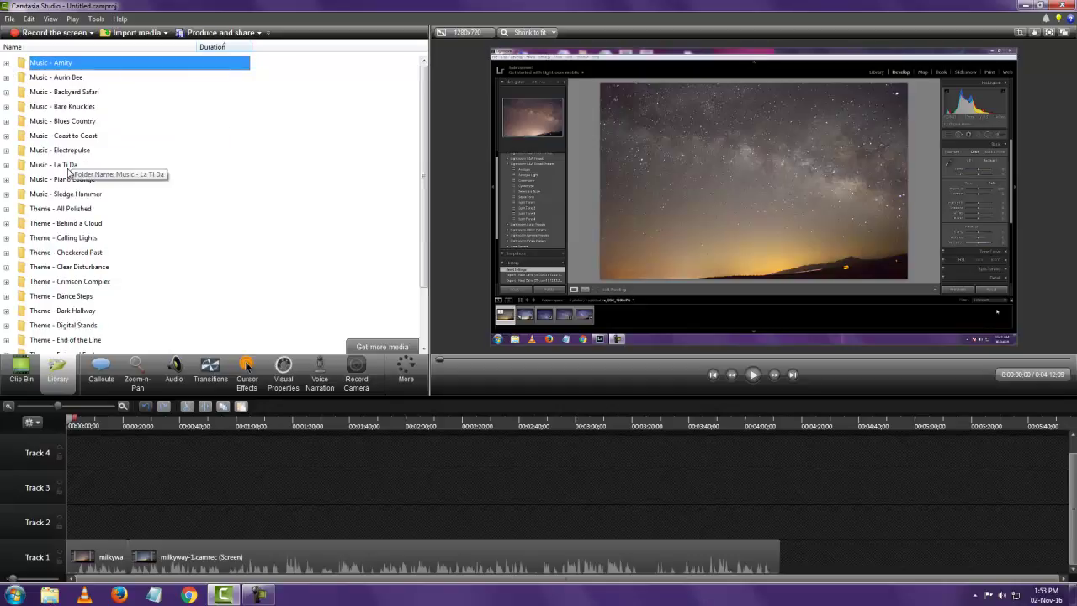
pyautogui.click(7, 210)
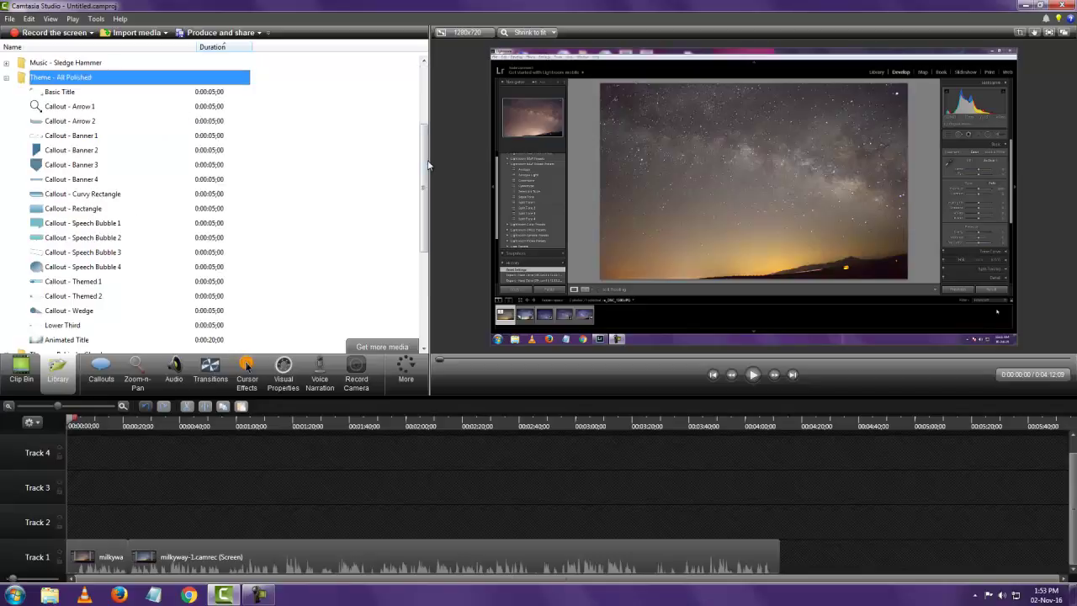
pyautogui.scroll(2, 425, 160)
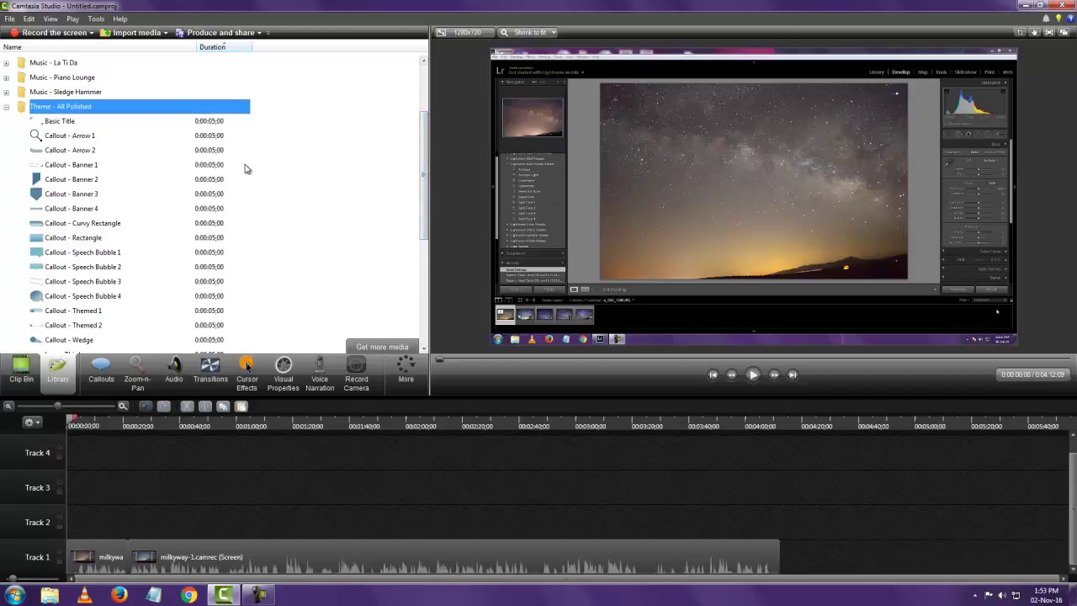
pyautogui.click(32, 109)
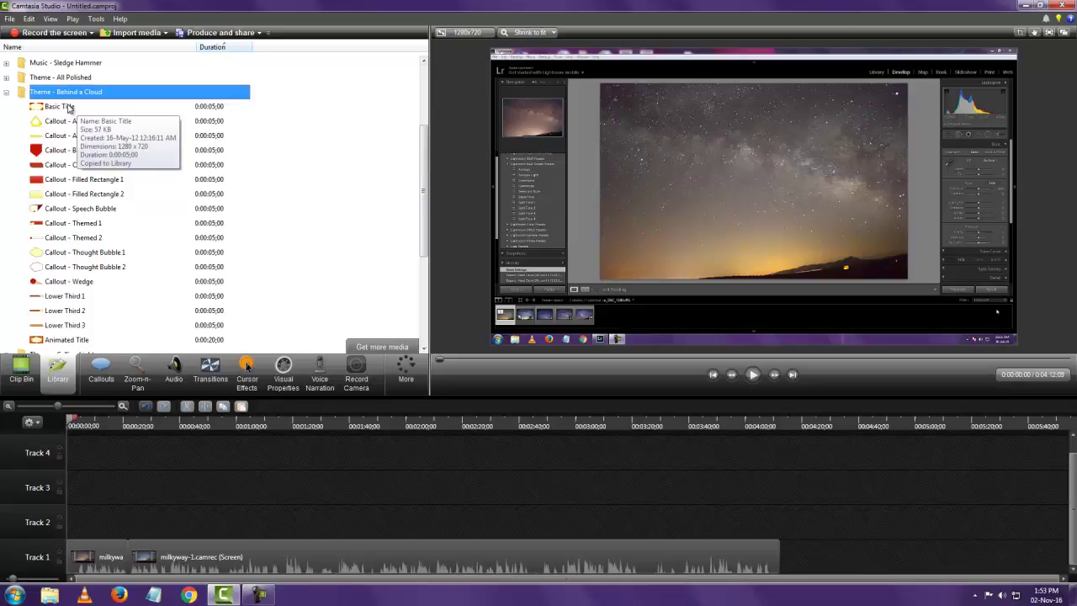
# Preview the Calling Lights theme's Basic Title and then its 20-second Animated Title.
pyautogui.click(7, 93)
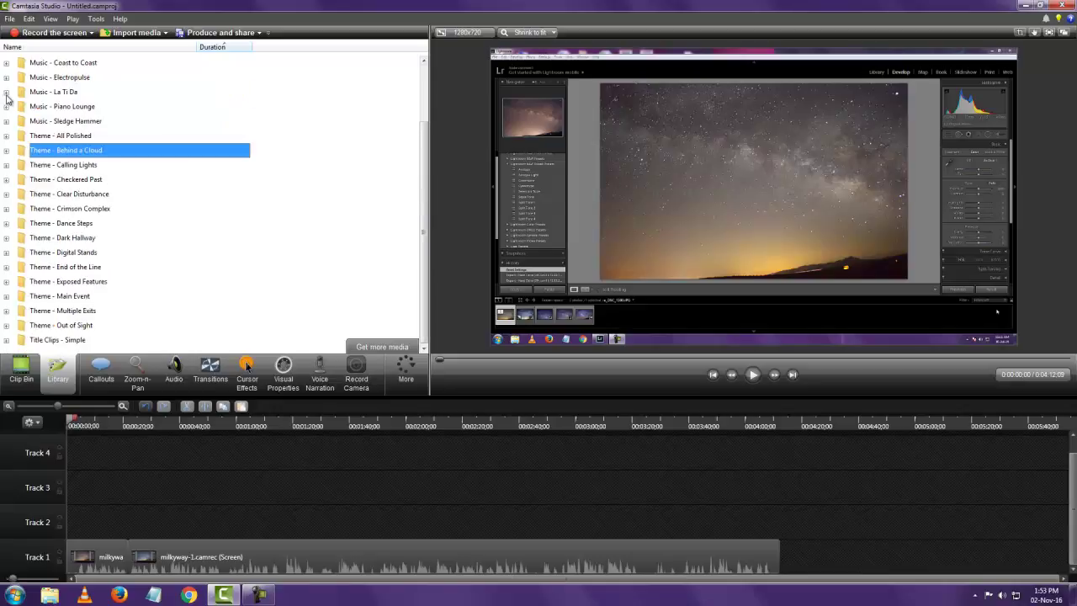
pyautogui.click(6, 167)
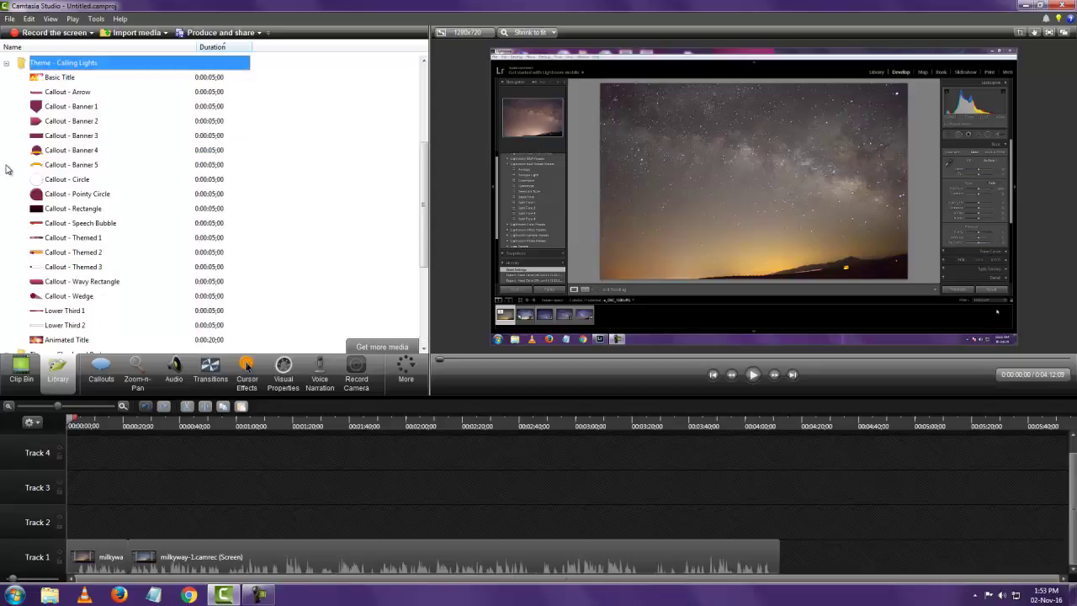
pyautogui.click(60, 79)
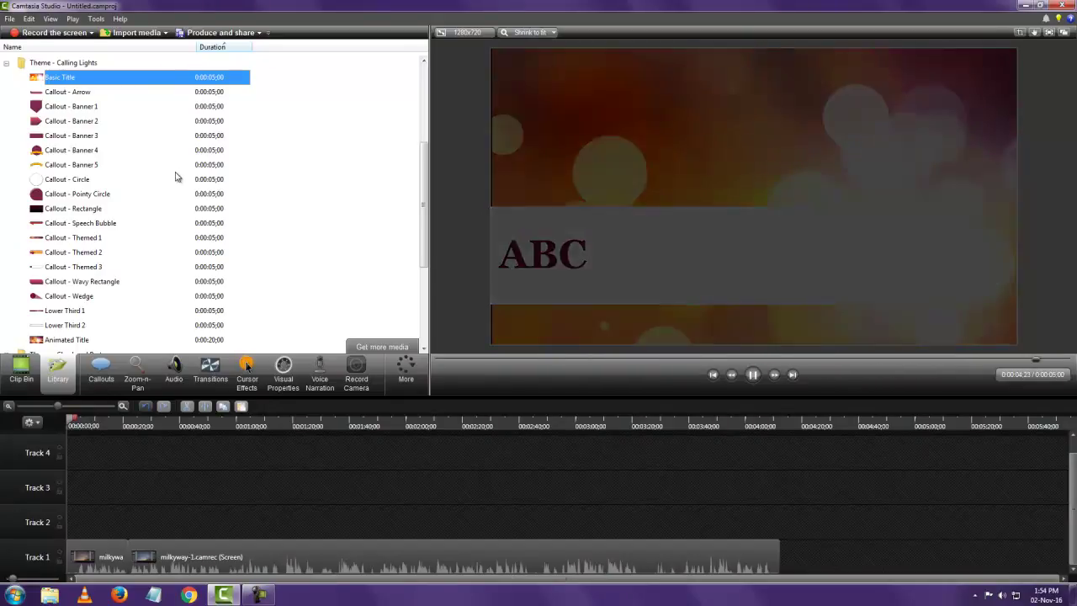
pyautogui.scroll(-1, 423, 182)
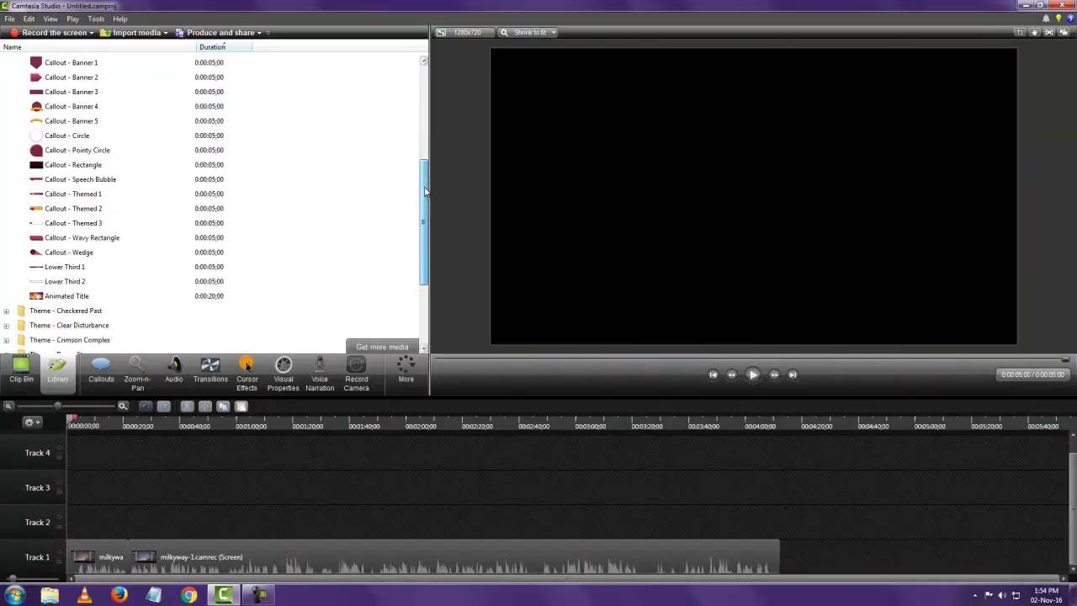
pyautogui.click(60, 297)
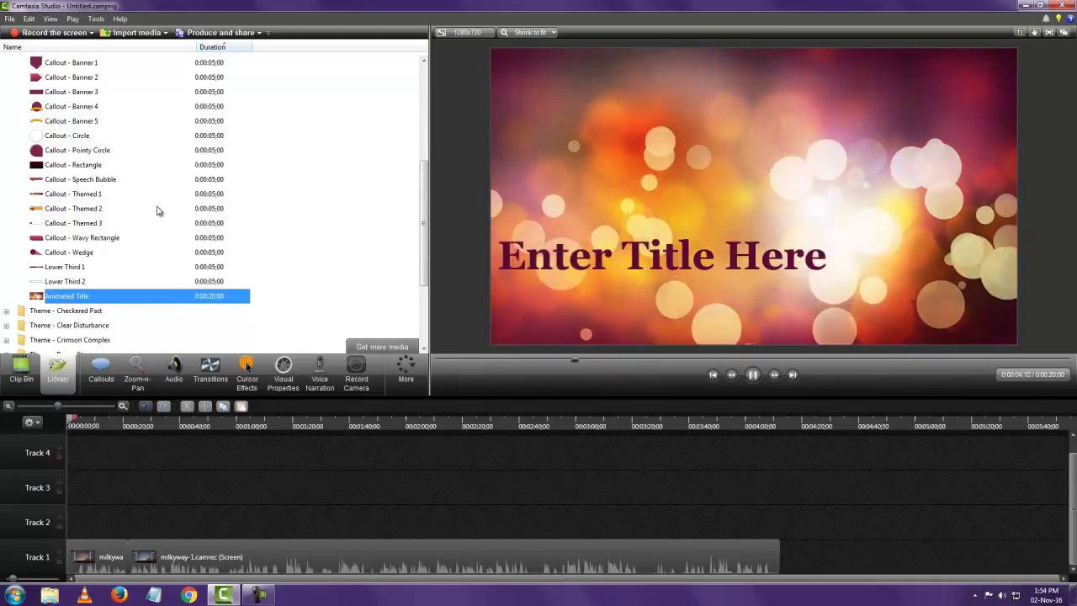
pyautogui.click(127, 557)
pyautogui.click(405, 519)
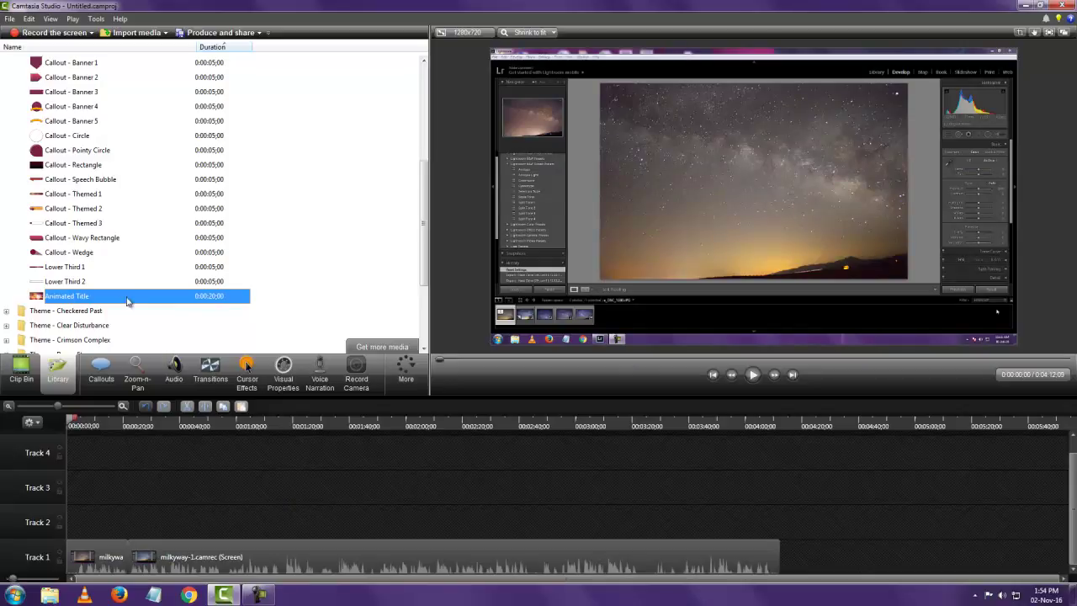
# Add the Animated Title at the timeline start and shift the milkyway recording after it.
pyautogui.rightClick(94, 297)
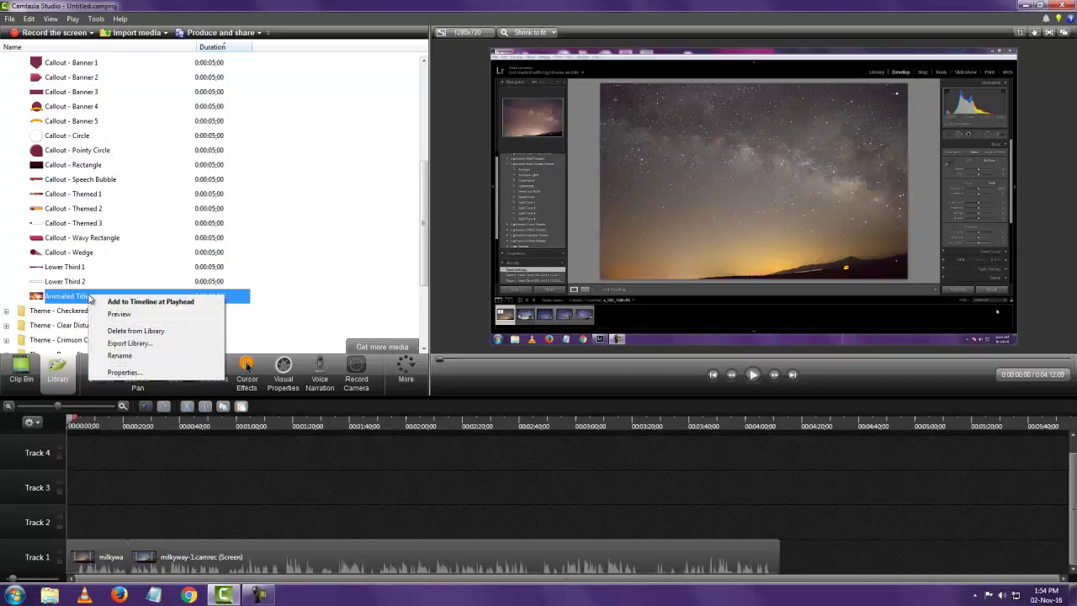
pyautogui.click(110, 301)
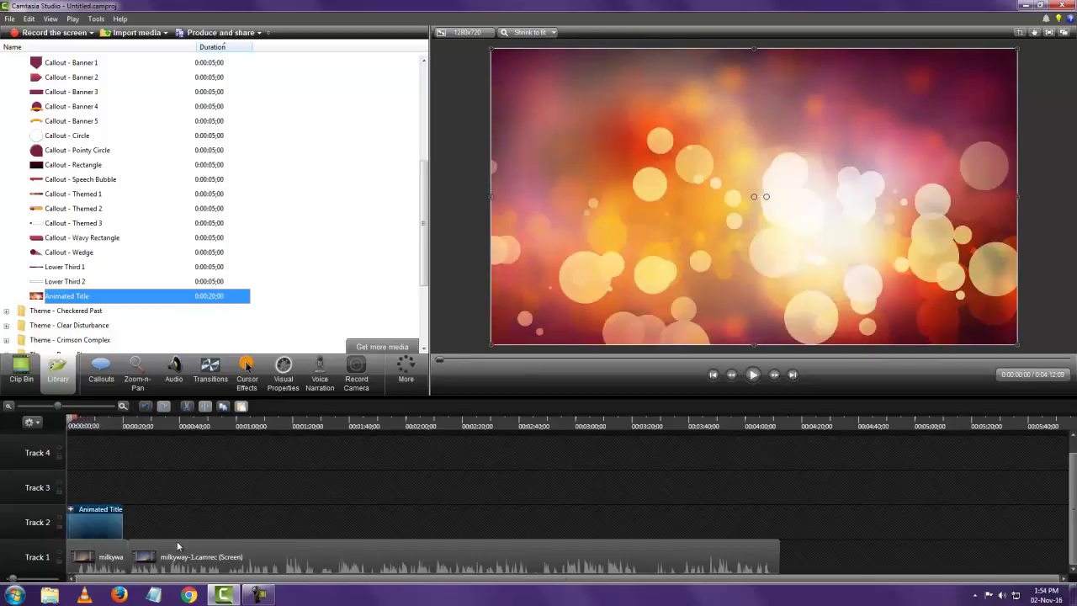
pyautogui.click(191, 570)
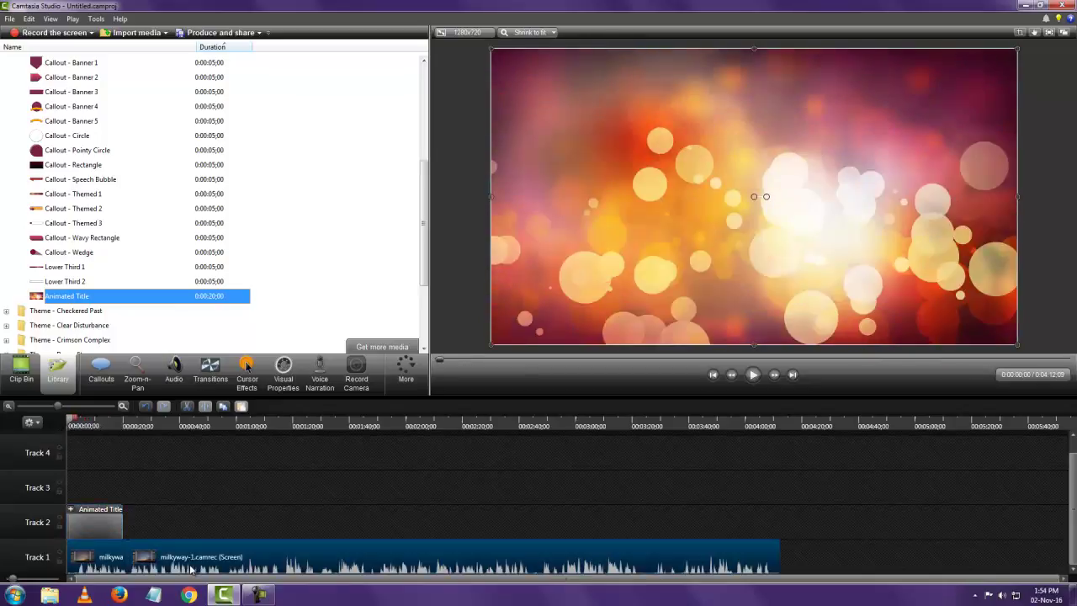
pyautogui.moveTo(191, 571); pyautogui.dragTo(157, 566)
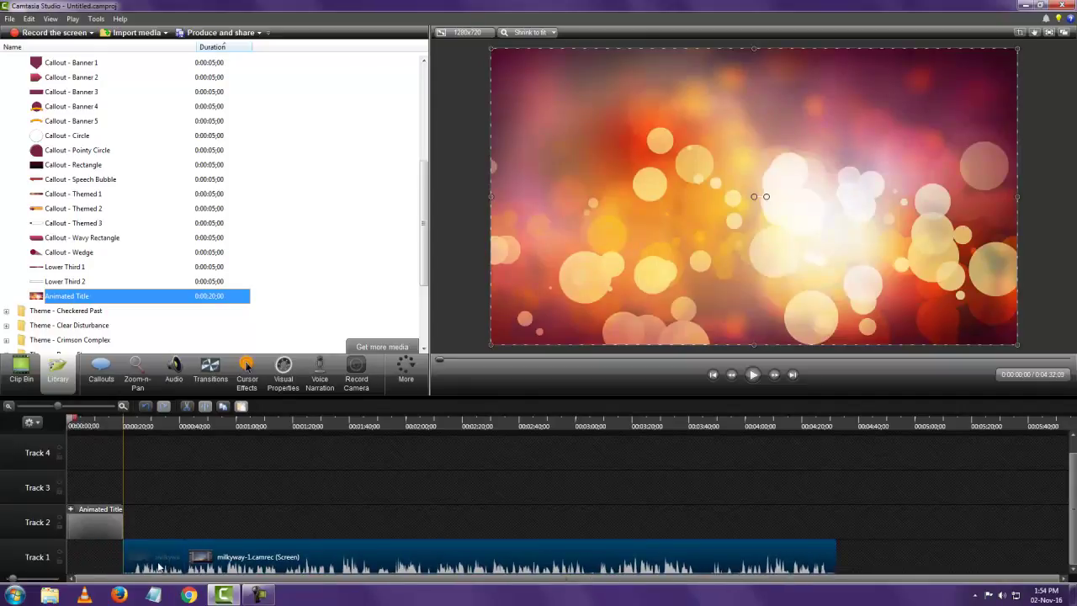
# Check the join between title and recording, playing the title to 0:00:09;27.
pyautogui.click(167, 510)
pyautogui.moveTo(71, 423)
pyautogui.mouseDown()
pyautogui.moveTo(139, 436)
pyautogui.moveTo(109, 448)
pyautogui.moveTo(96, 445)
pyautogui.moveTo(141, 436)
pyautogui.moveTo(74, 424)
pyautogui.moveTo(89, 426)
pyautogui.mouseUp()
pyautogui.click(619, 267)
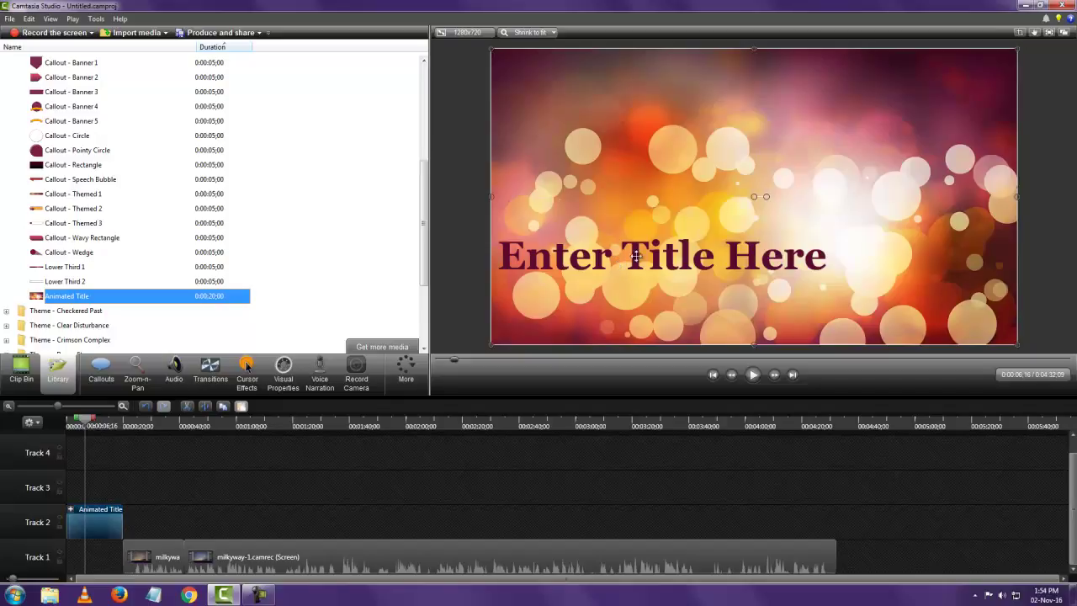
pyautogui.click(366, 472)
pyautogui.moveTo(87, 419); pyautogui.dragTo(95, 419)
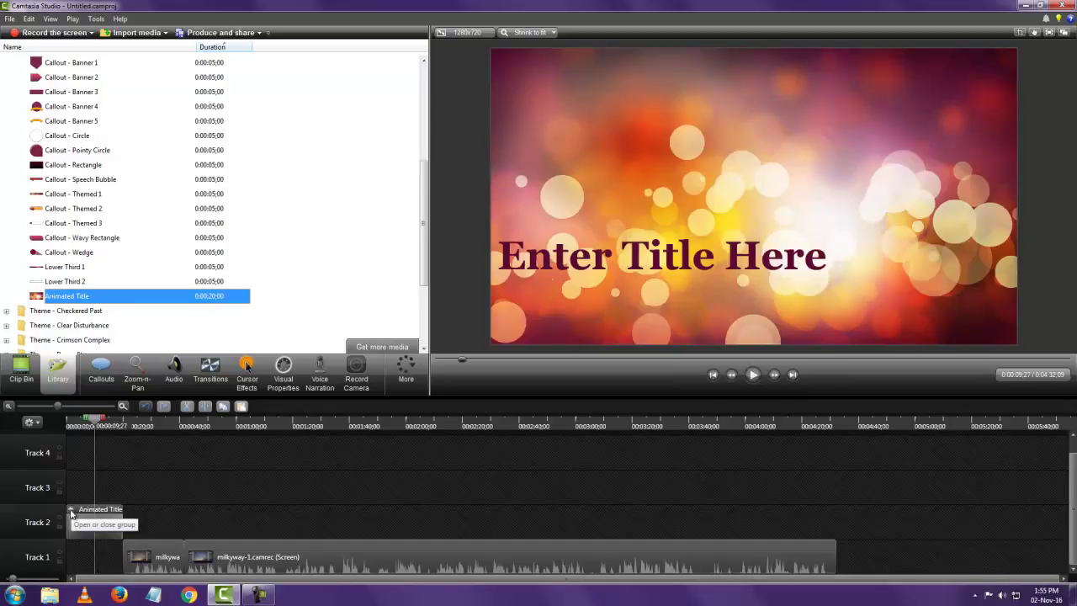
# Replace the title callout's 'Enter Title Here' text with 'Tutorial'.
pyautogui.click(71, 510)
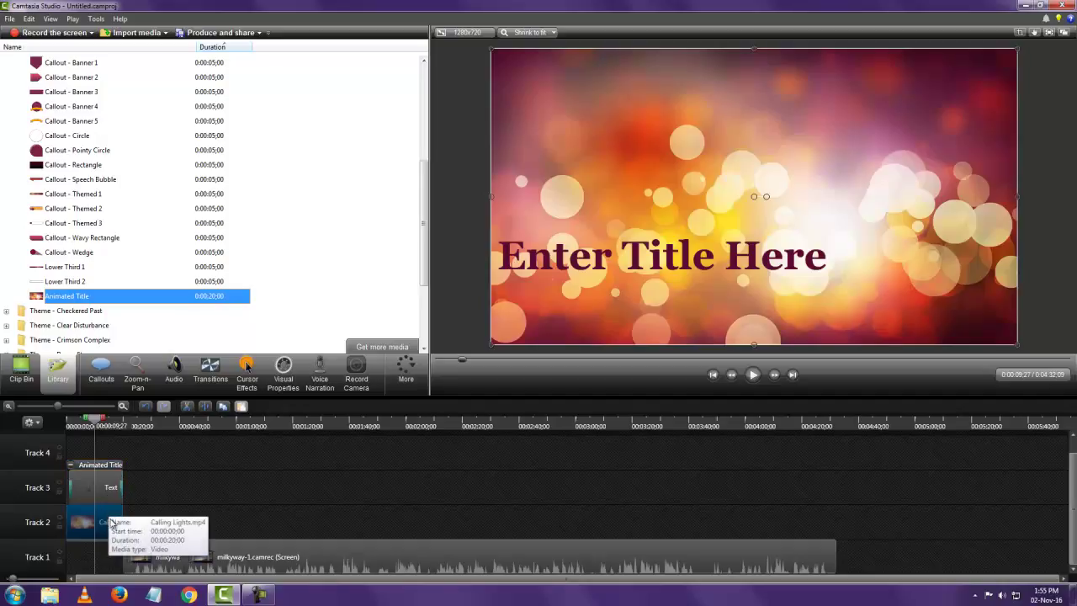
pyautogui.click(106, 494)
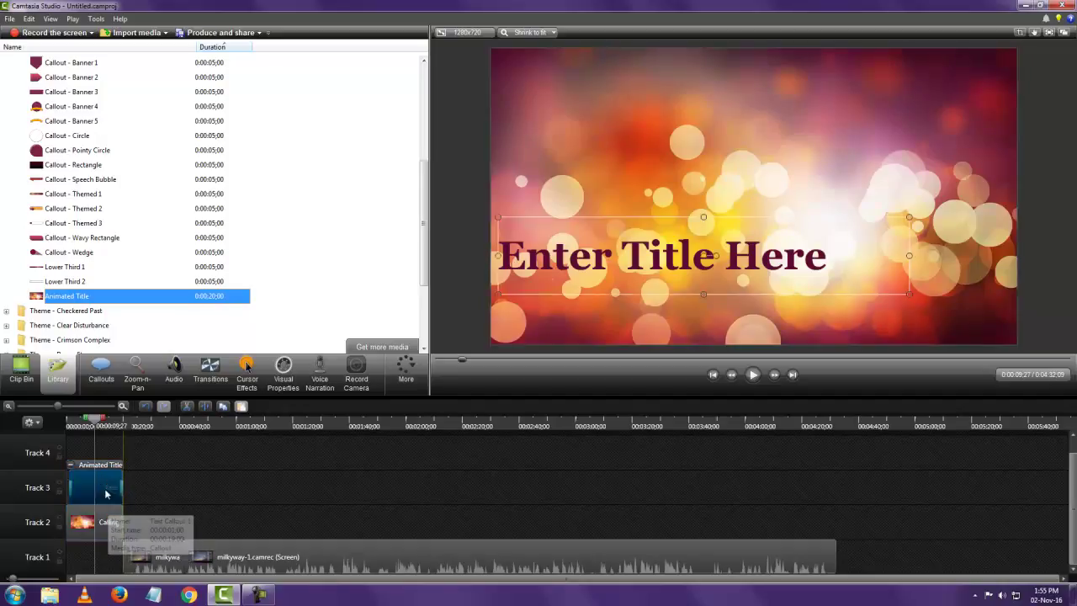
pyautogui.doubleClick(104, 489)
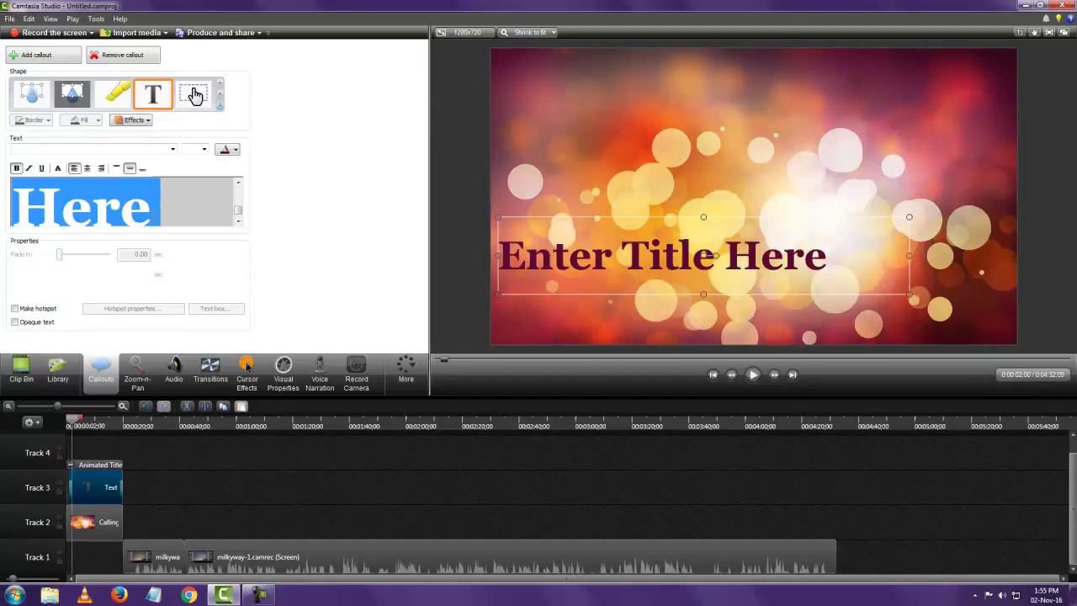
pyautogui.press('Delete')
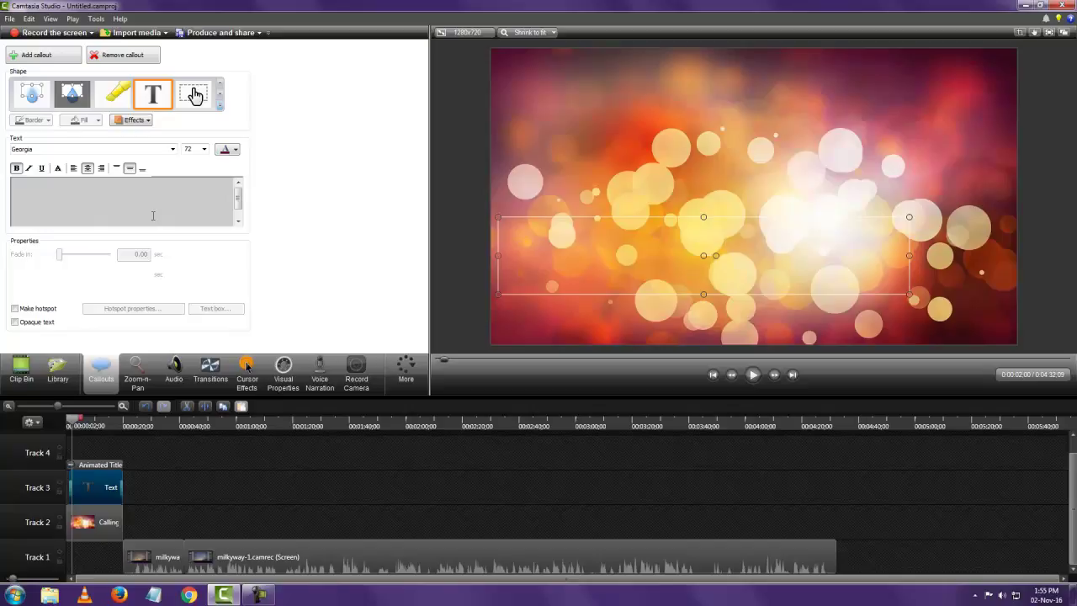
pyautogui.write('Tuto')
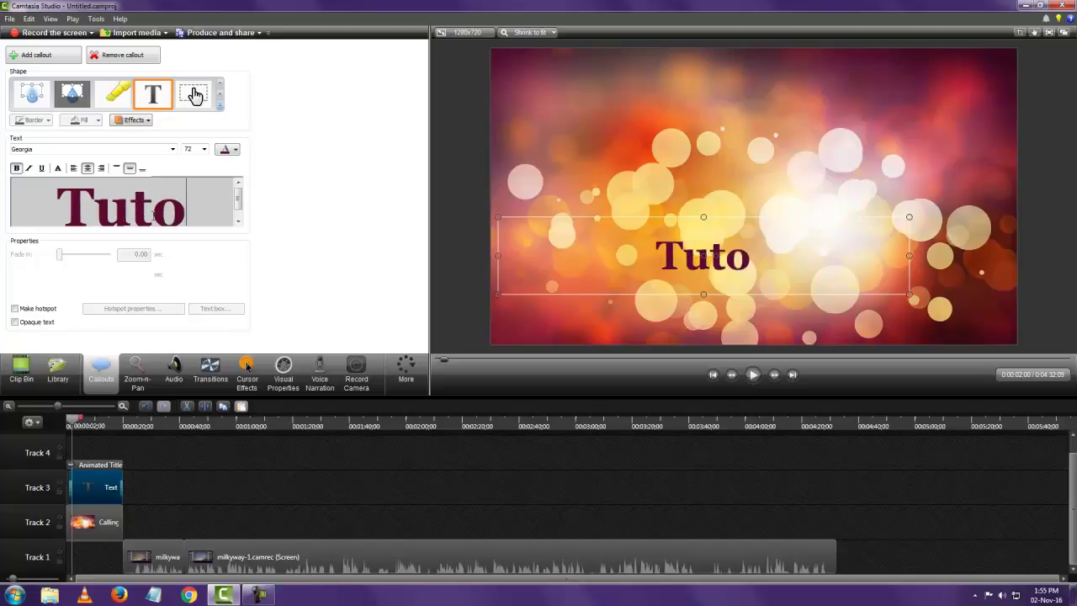
pyautogui.write('rial')
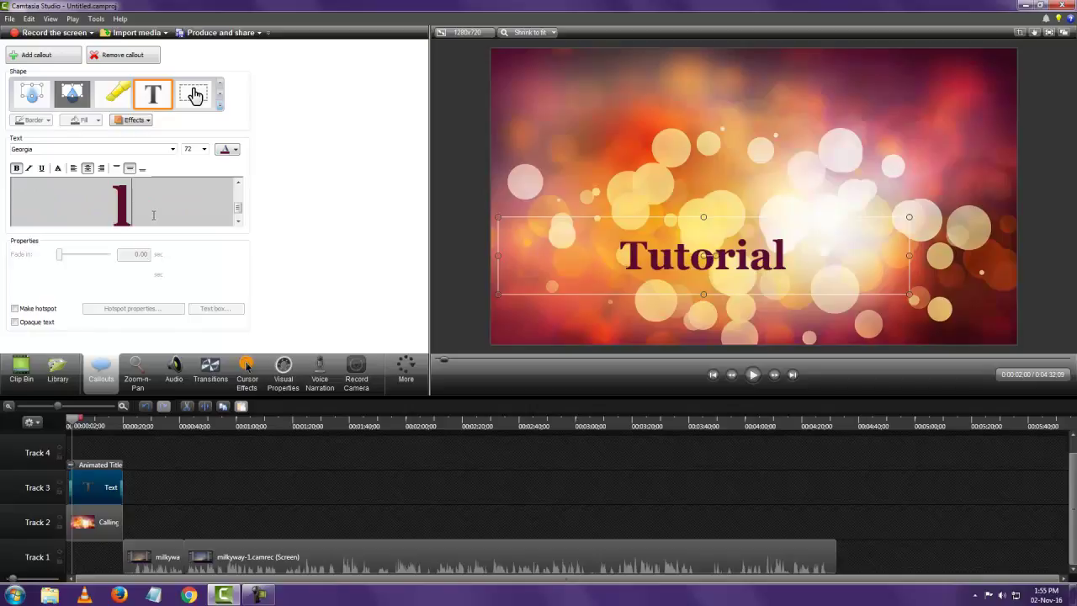
# Make the Tutorial title left-aligned, underlined, italic and drop-shadowed.
pyautogui.hotkey('ctrl', 'a')
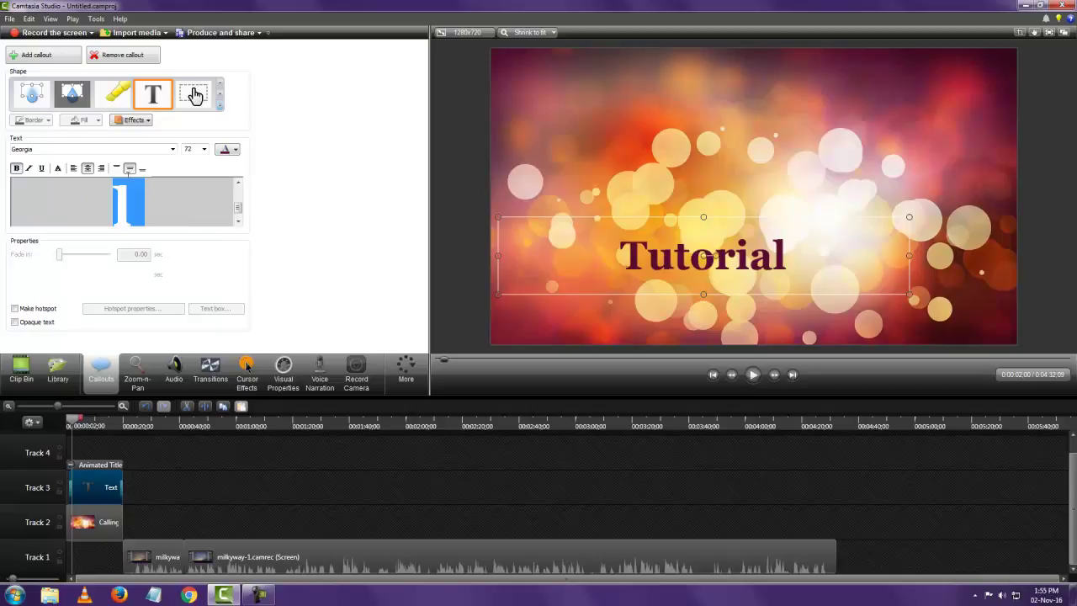
pyautogui.click(74, 168)
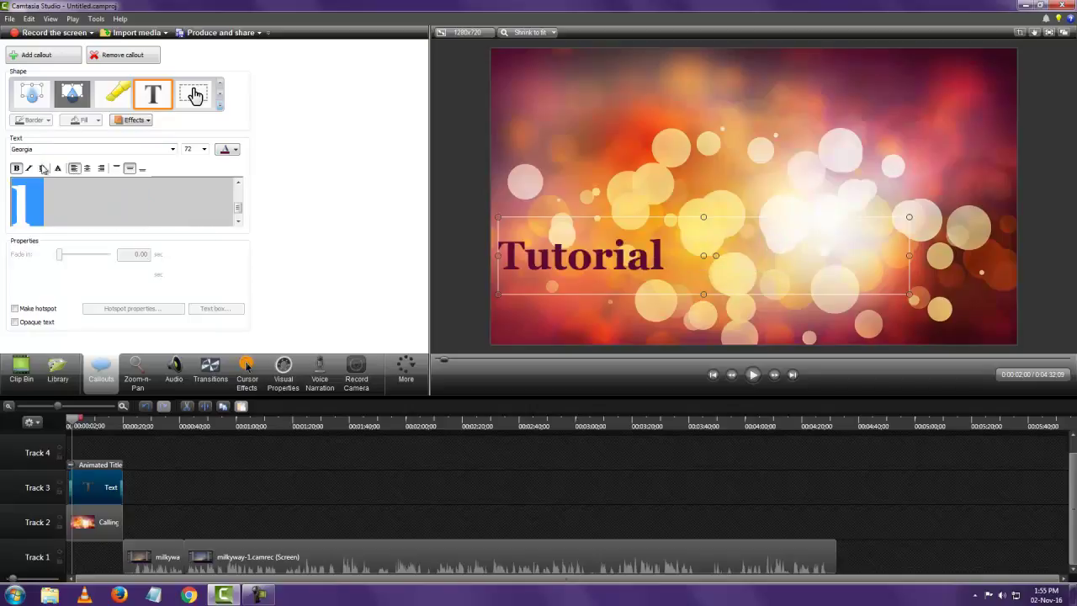
pyautogui.click(43, 168)
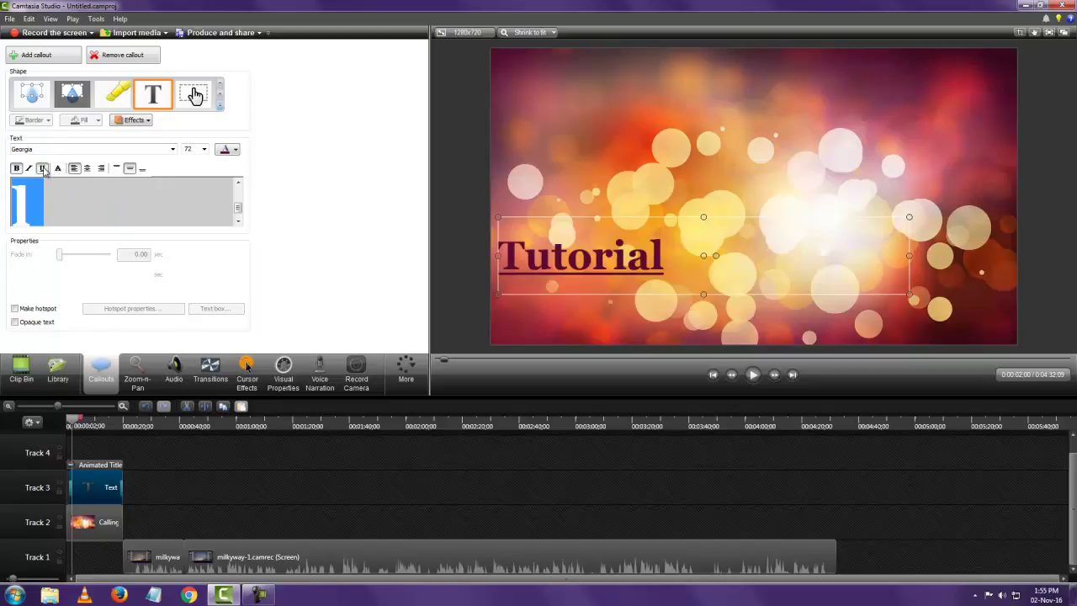
pyautogui.click(28, 168)
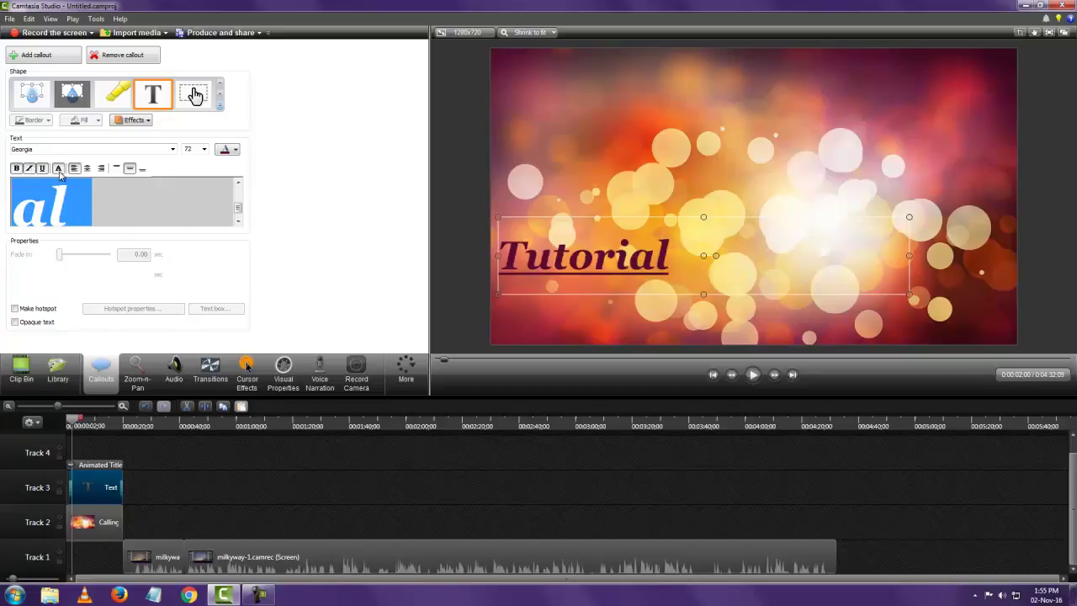
pyautogui.click(58, 171)
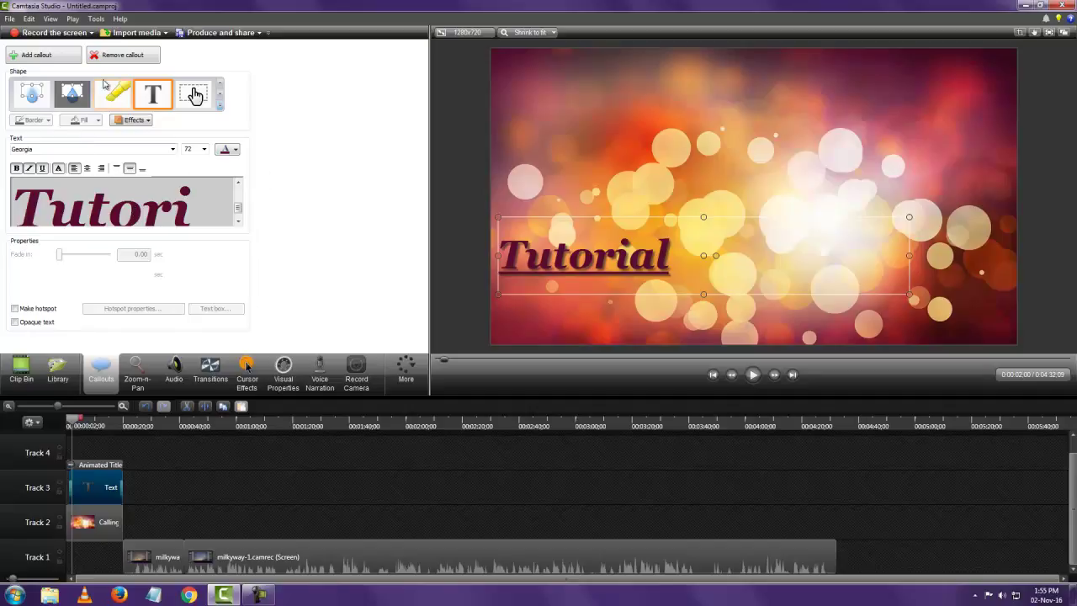
# Regroup the title and play the Tutorial intro from 0:00, then return to the Library.
pyautogui.click(71, 465)
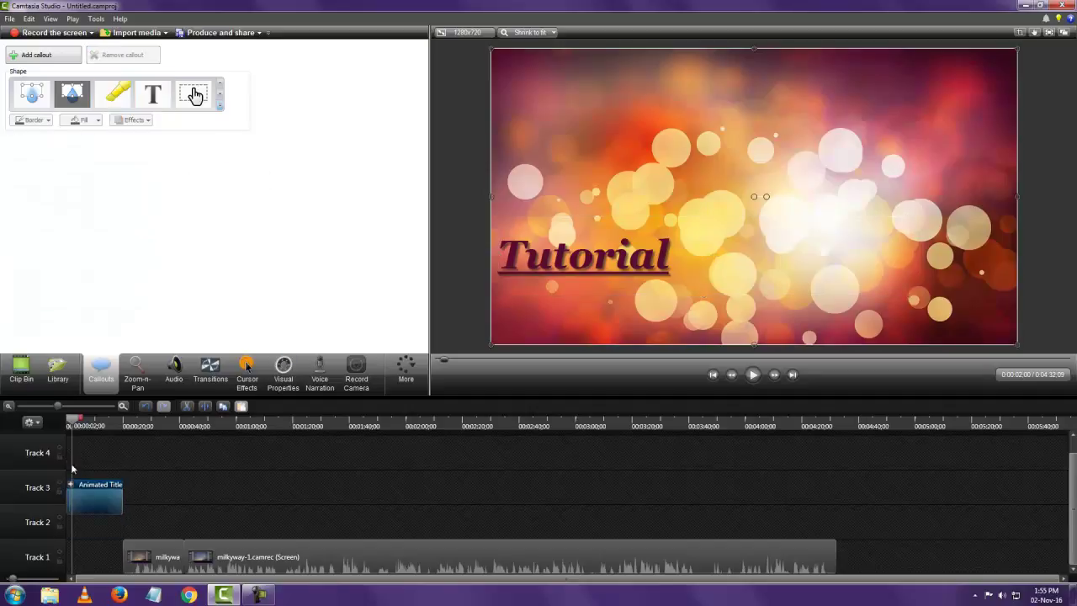
pyautogui.moveTo(76, 423); pyautogui.dragTo(54, 425)
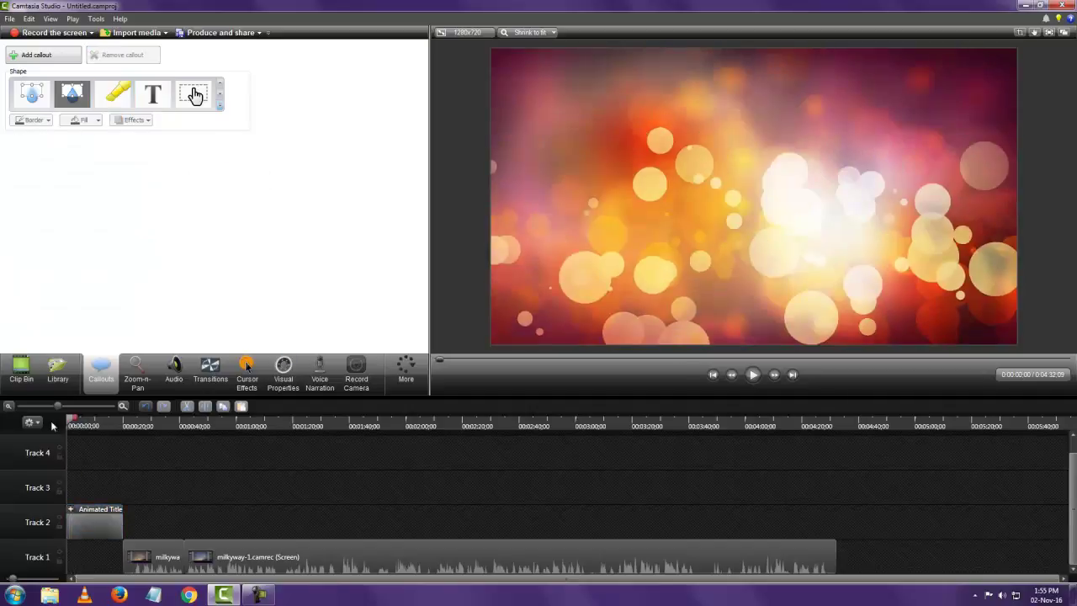
pyautogui.click(753, 374)
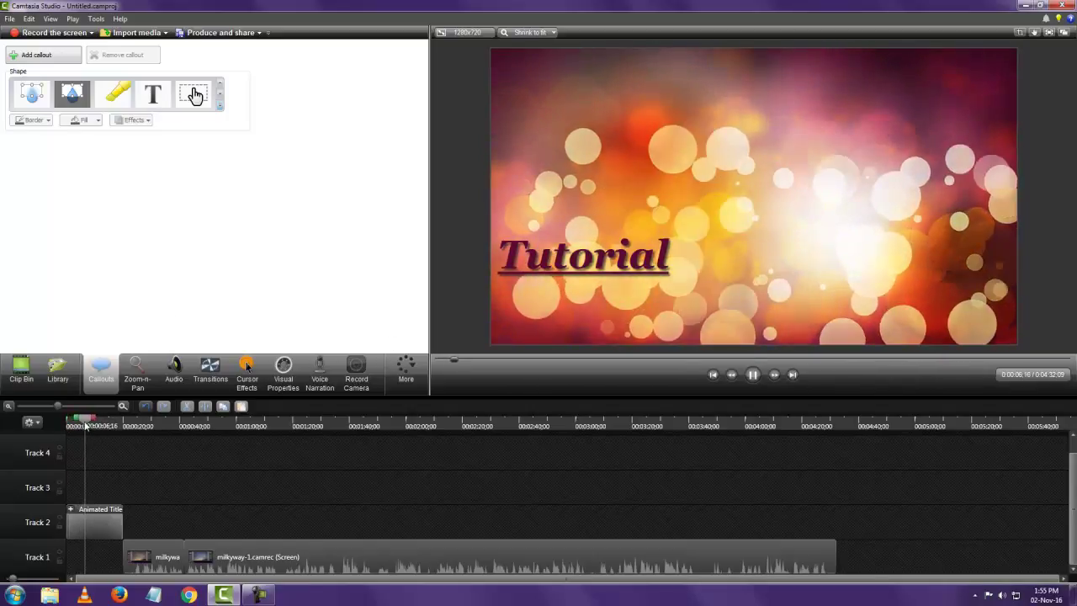
pyautogui.click(91, 426)
pyautogui.moveTo(91, 426); pyautogui.dragTo(73, 430)
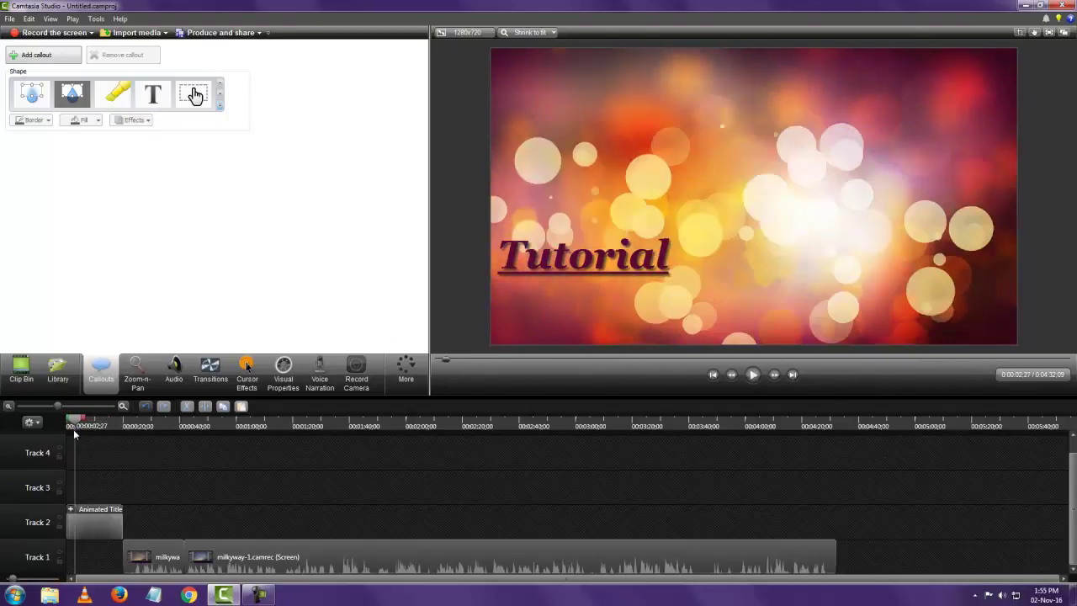
pyautogui.click(58, 371)
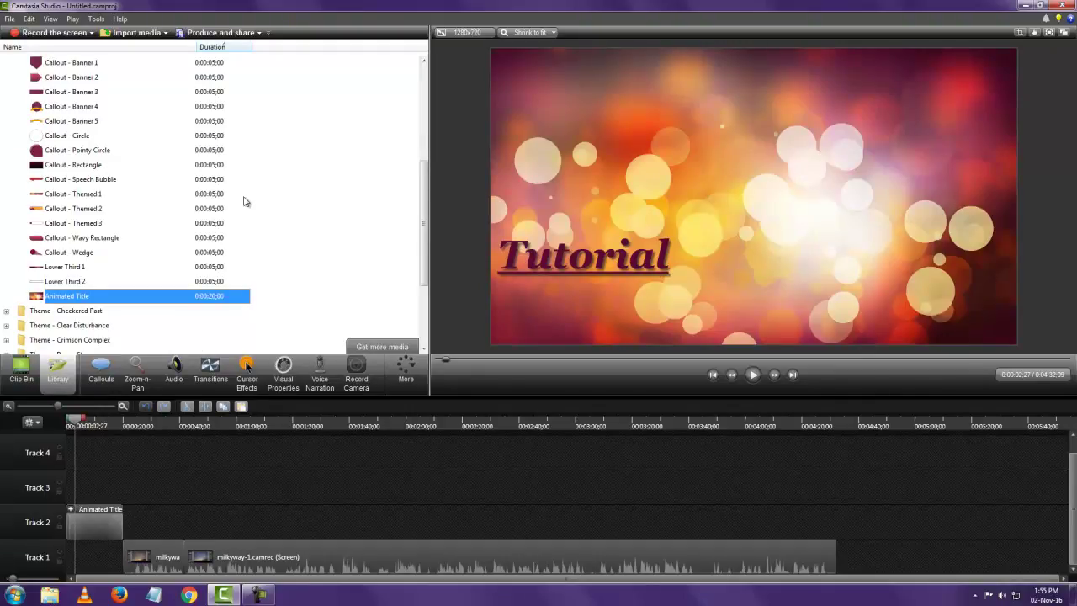
# Add the Music - Amity Intro track (0:00:17;29) to Track 3 at 0:00, under the title.
pyautogui.scroll(5, 429, 221)
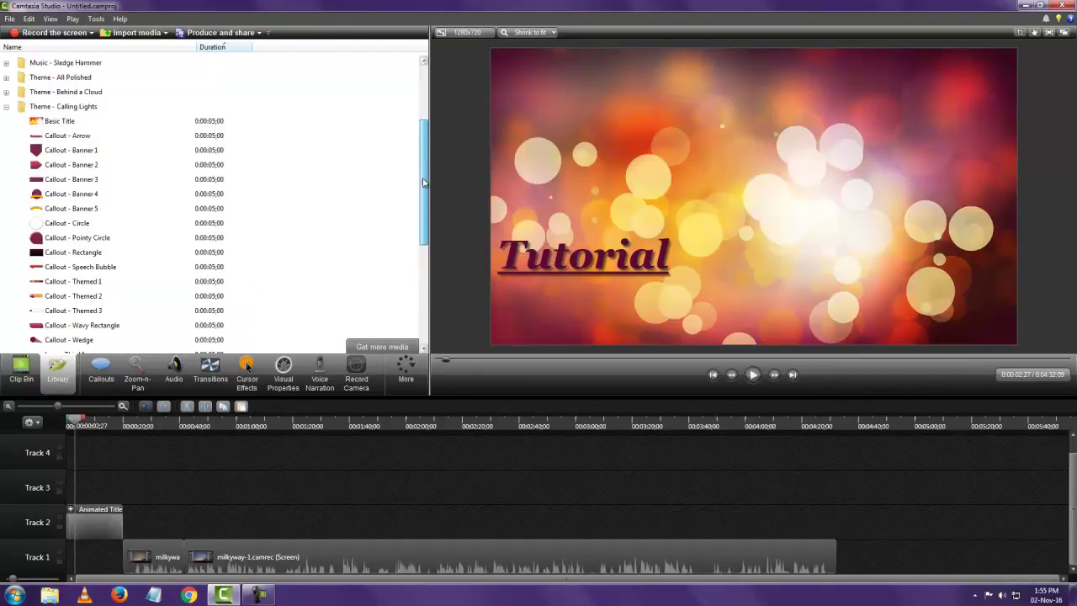
pyautogui.click(6, 239)
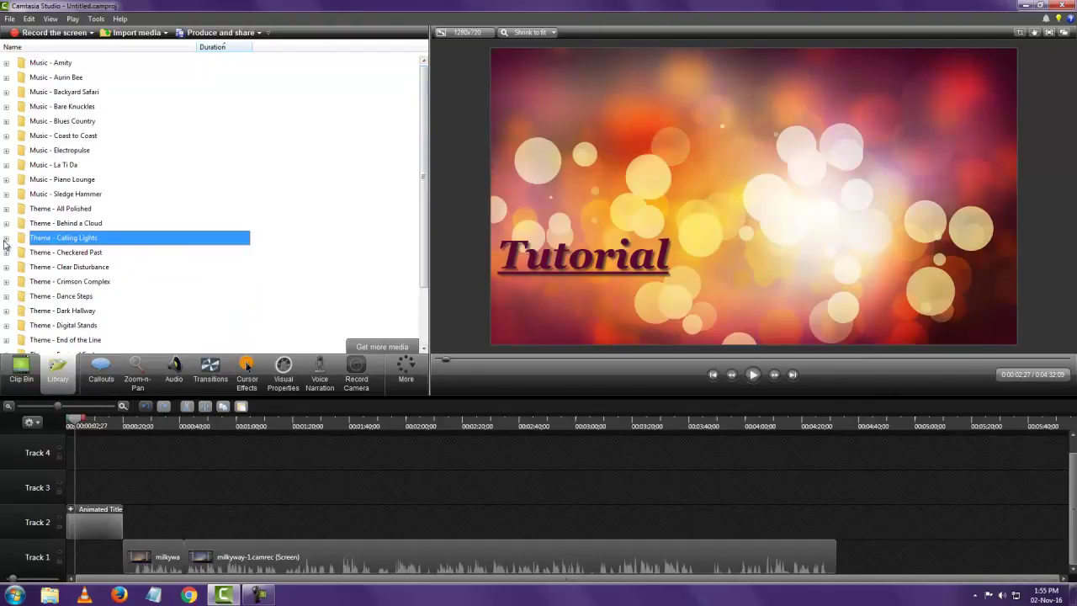
pyautogui.click(6, 63)
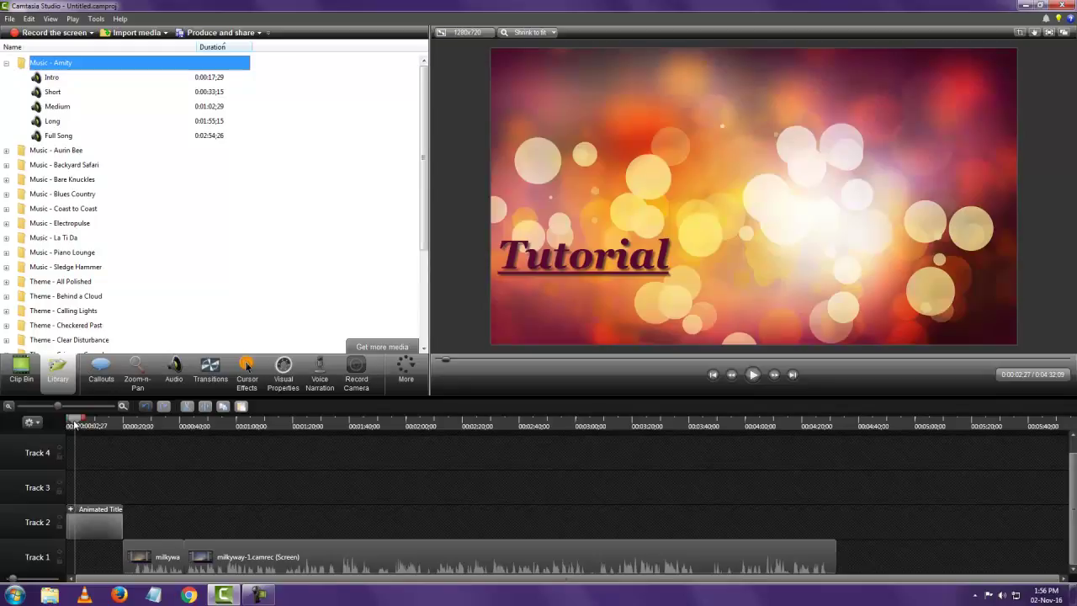
pyautogui.moveTo(74, 425); pyautogui.dragTo(68, 424)
pyautogui.click(59, 77)
pyautogui.rightClick(59, 82)
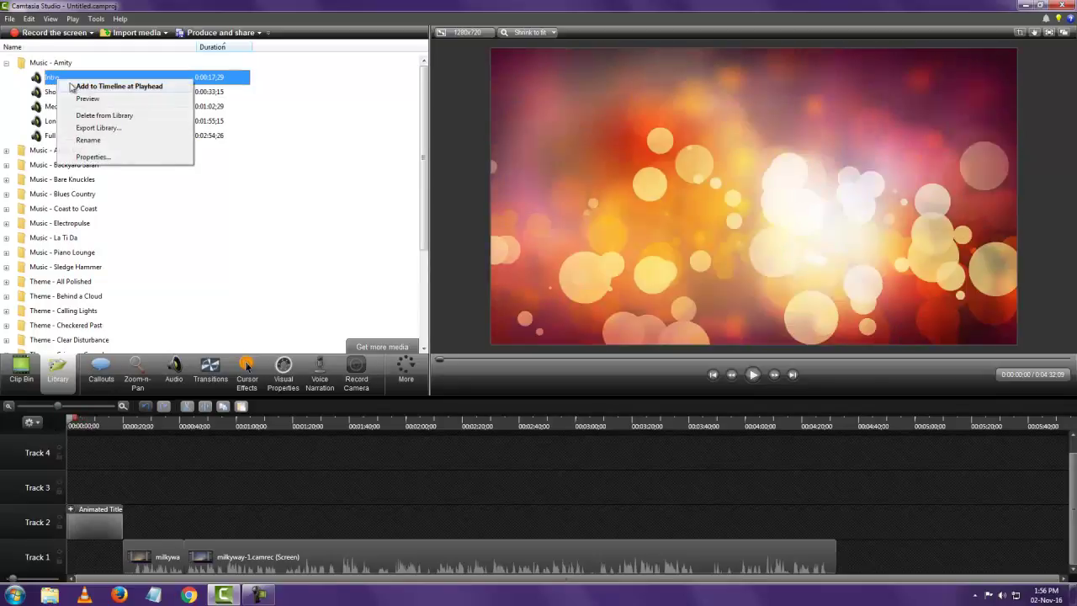
pyautogui.click(118, 86)
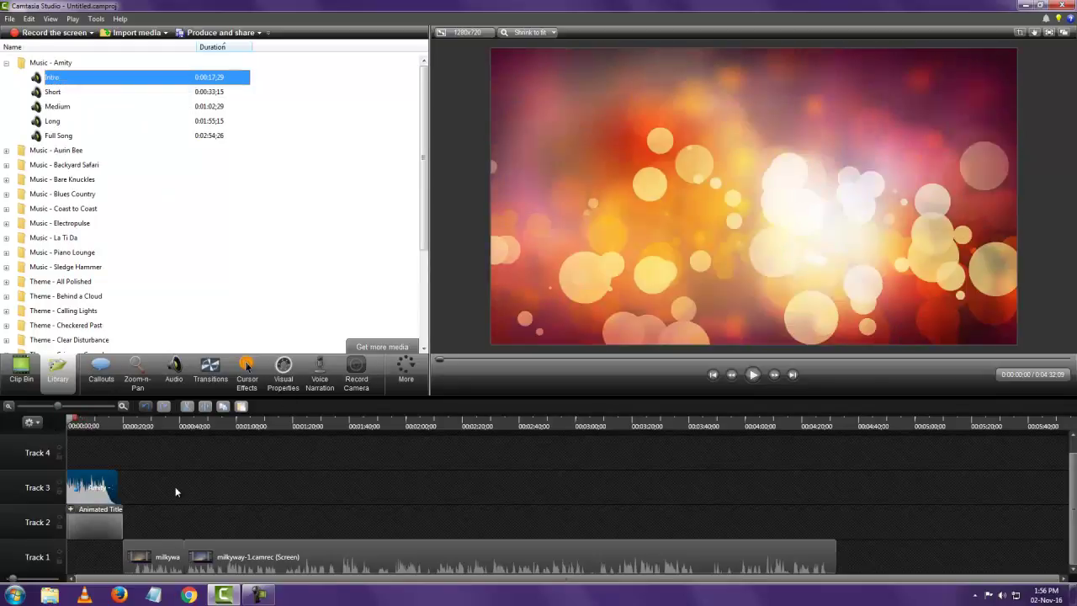
pyautogui.moveTo(72, 418); pyautogui.dragTo(60, 456)
pyautogui.click(6, 63)
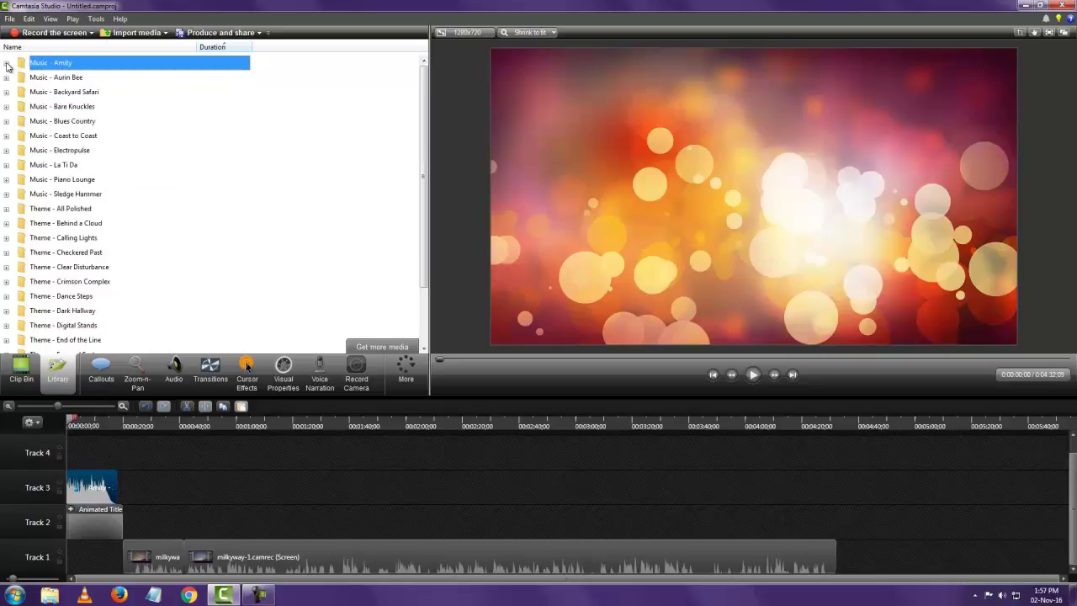
# Switch to the Clip Bin and browse its recording, image, audio and video thumbnails.
pyautogui.click(21, 370)
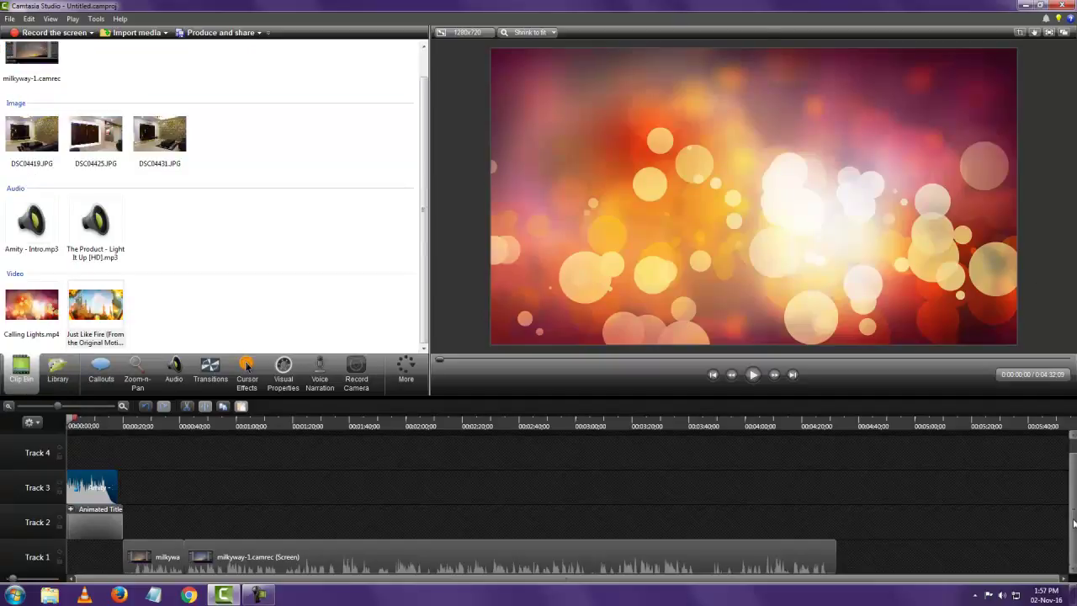
pyautogui.moveTo(423, 131); pyautogui.dragTo(423, 102)
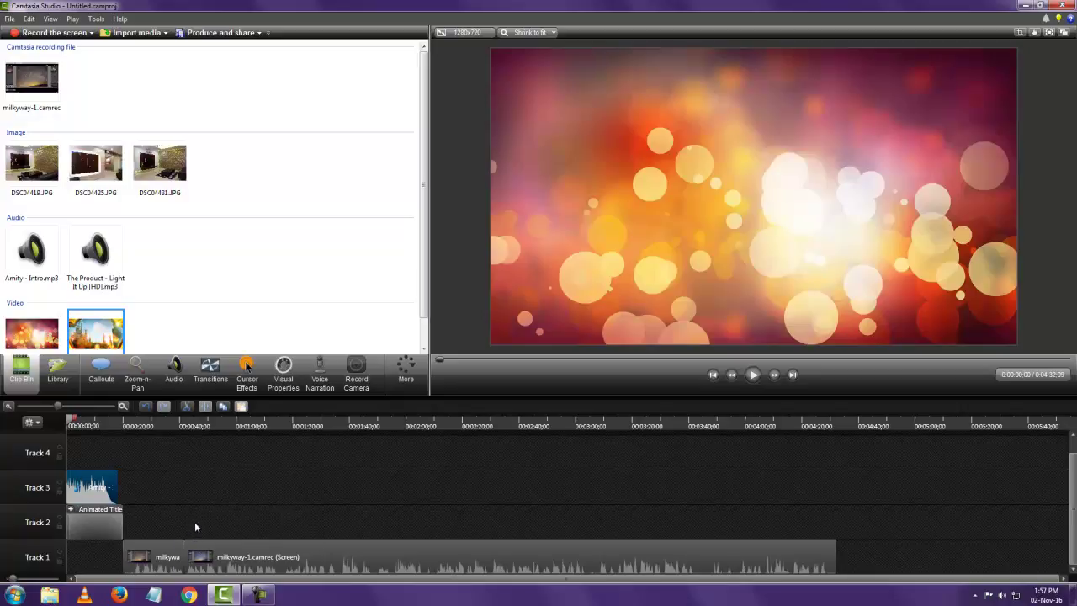
pyautogui.scroll(-1, 413, 108)
pyautogui.scroll(1, 413, 115)
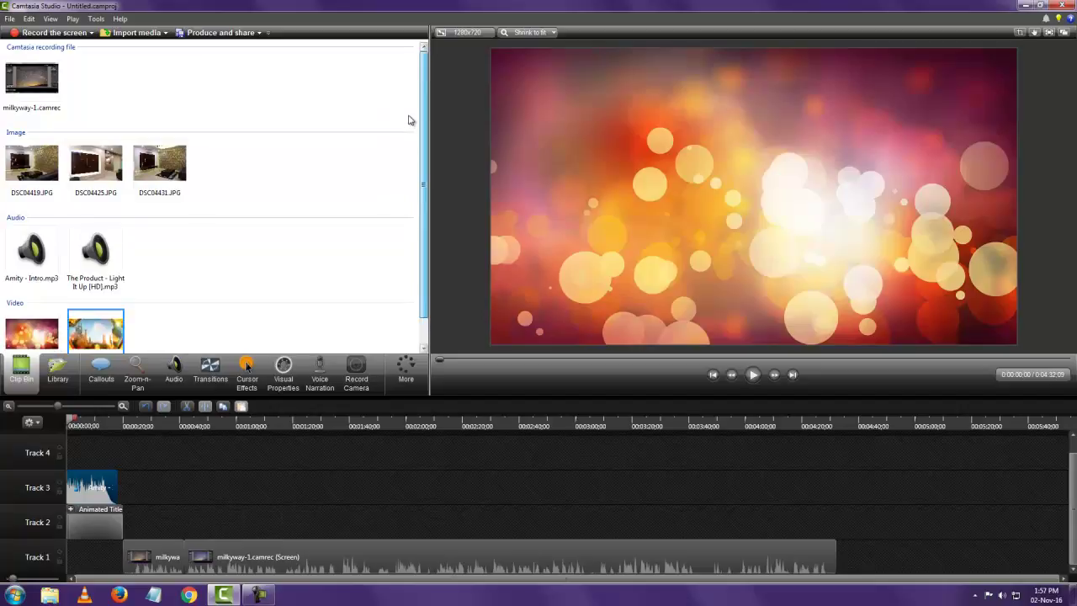
# Move the playhead to about 0:50 and expand the full Callouts shape gallery.
pyautogui.click(102, 385)
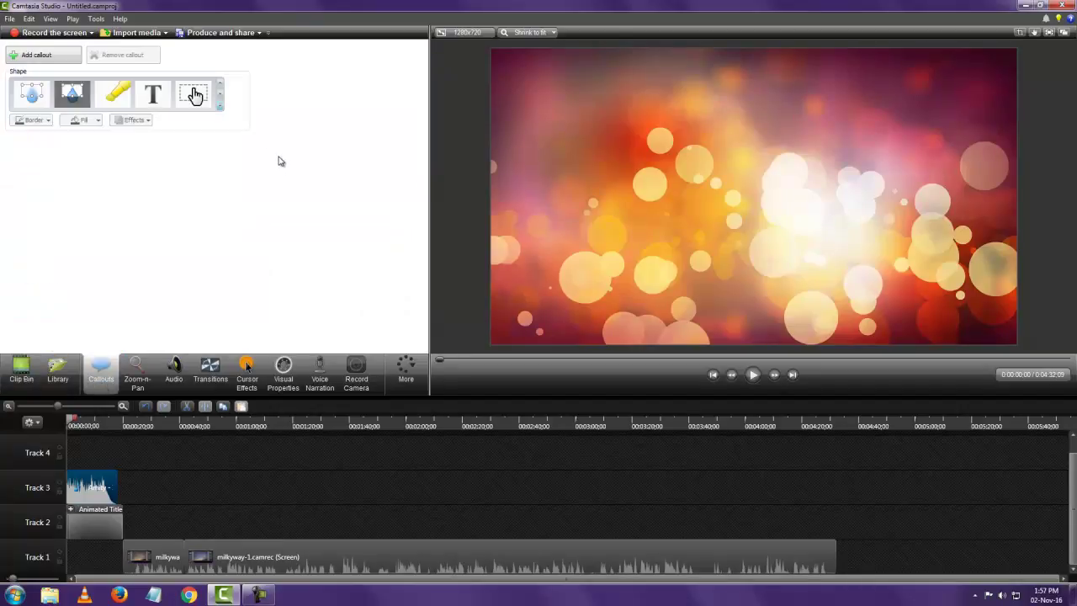
pyautogui.click(220, 109)
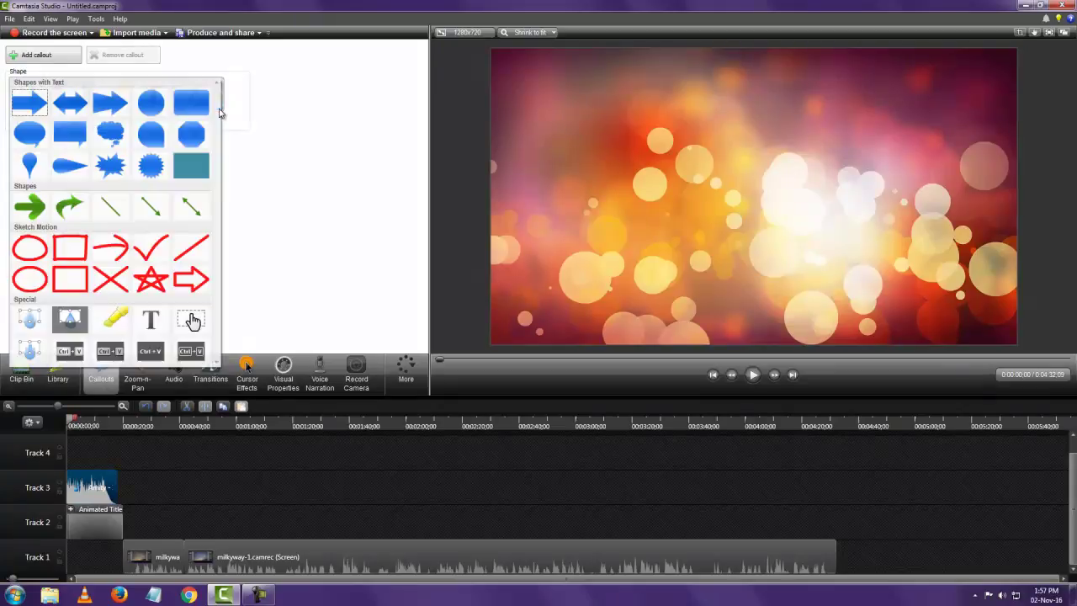
pyautogui.click(318, 181)
pyautogui.click(219, 429)
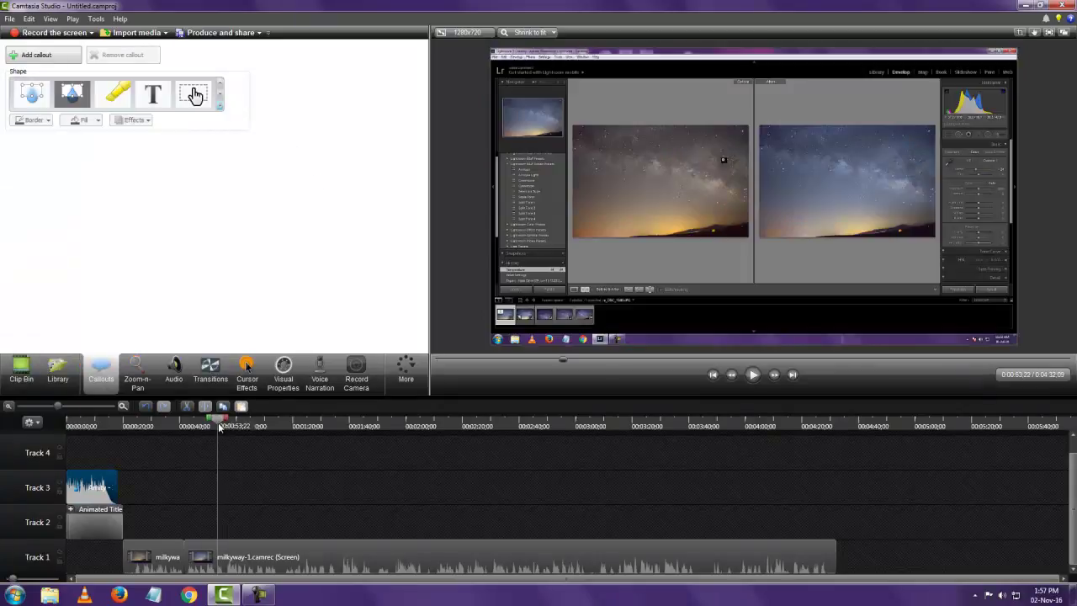
pyautogui.moveTo(221, 425)
pyautogui.mouseDown()
pyautogui.moveTo(192, 427)
pyautogui.moveTo(211, 426)
pyautogui.mouseUp()
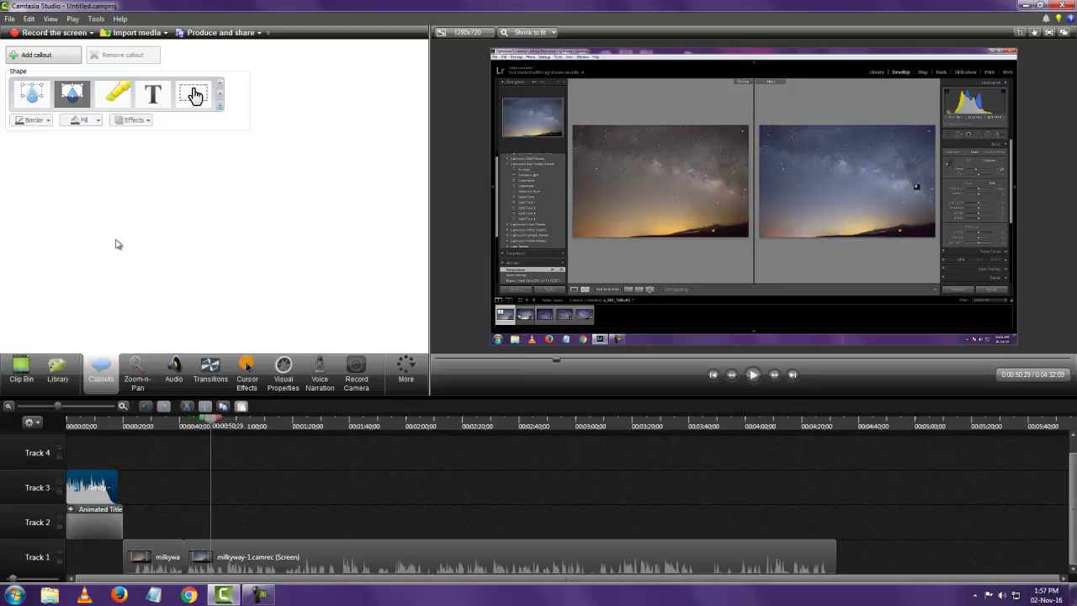
pyautogui.click(220, 107)
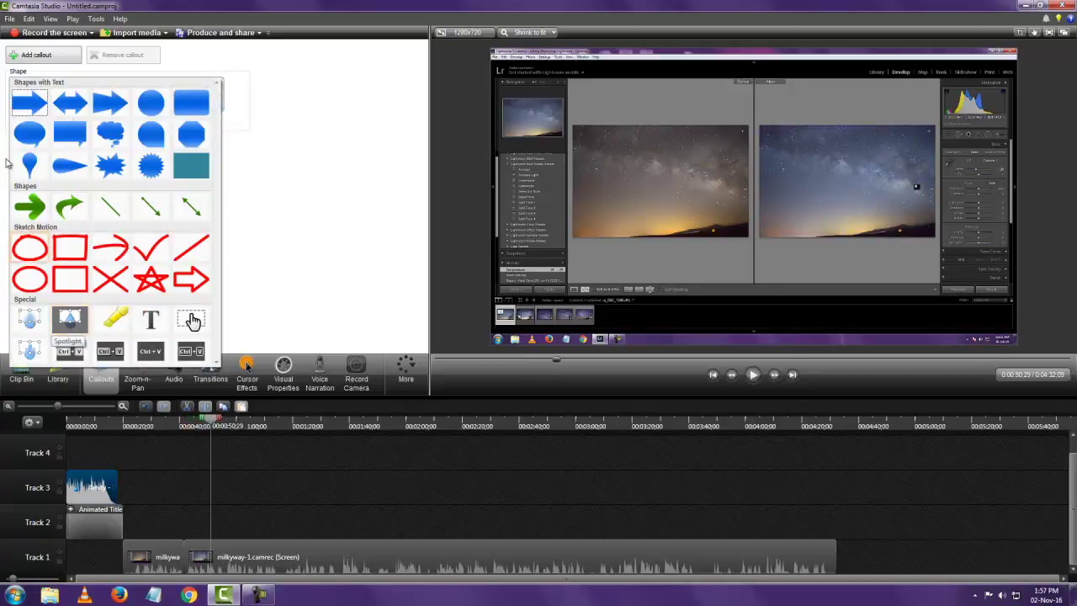